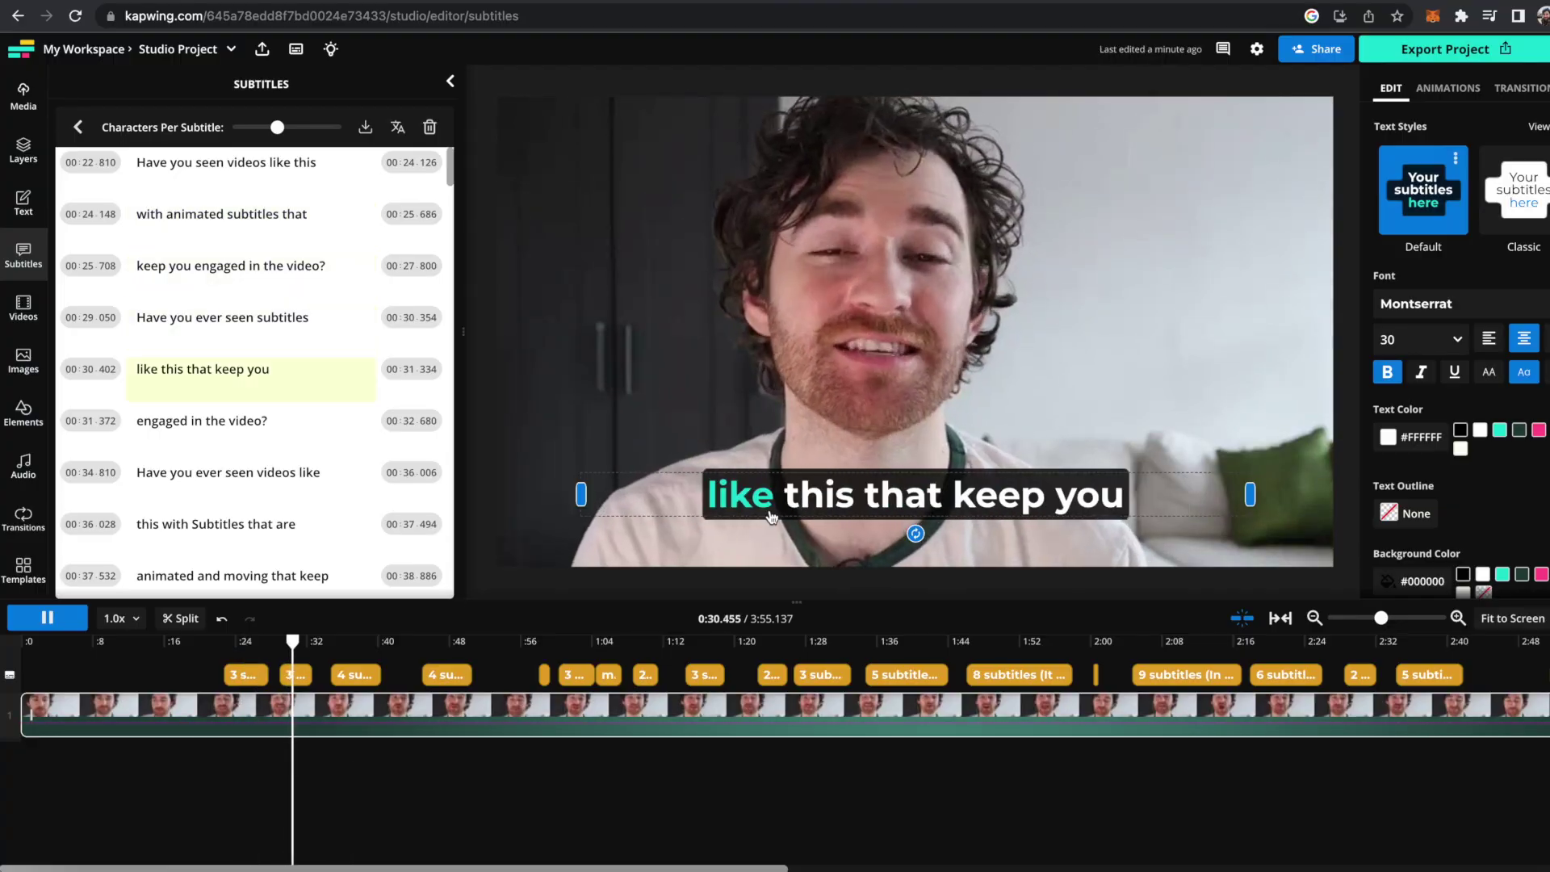
Preview the subtitles from the first line and check the word 'engaged' in the third caption, leaving it unchanged
click(226, 165)
scroll(243, 349, down, 5)
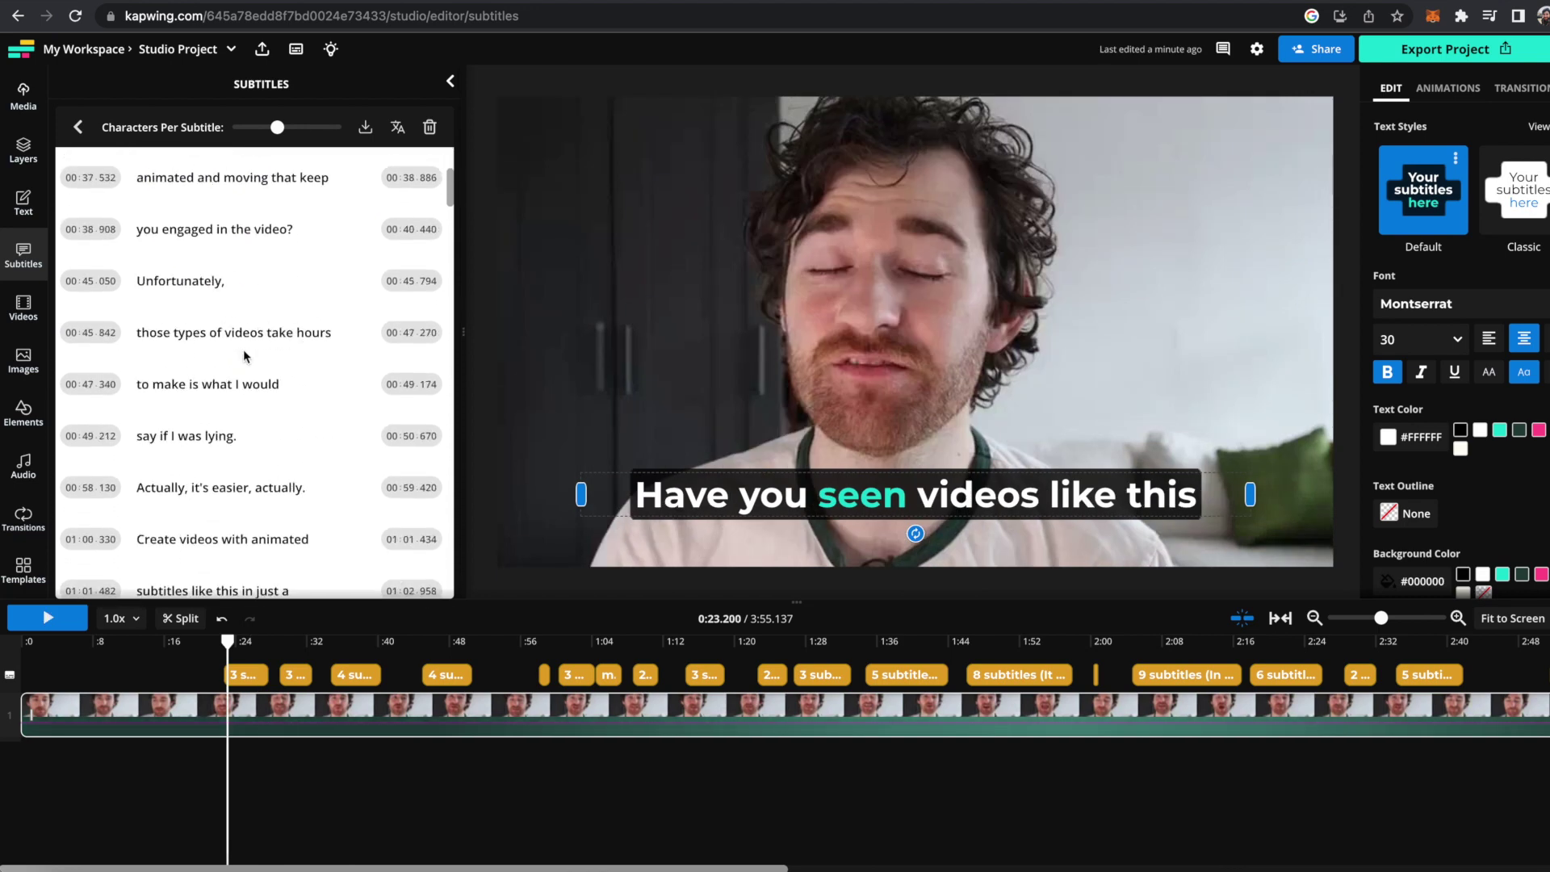
scroll(270, 222, up, 5)
double_click(234, 265)
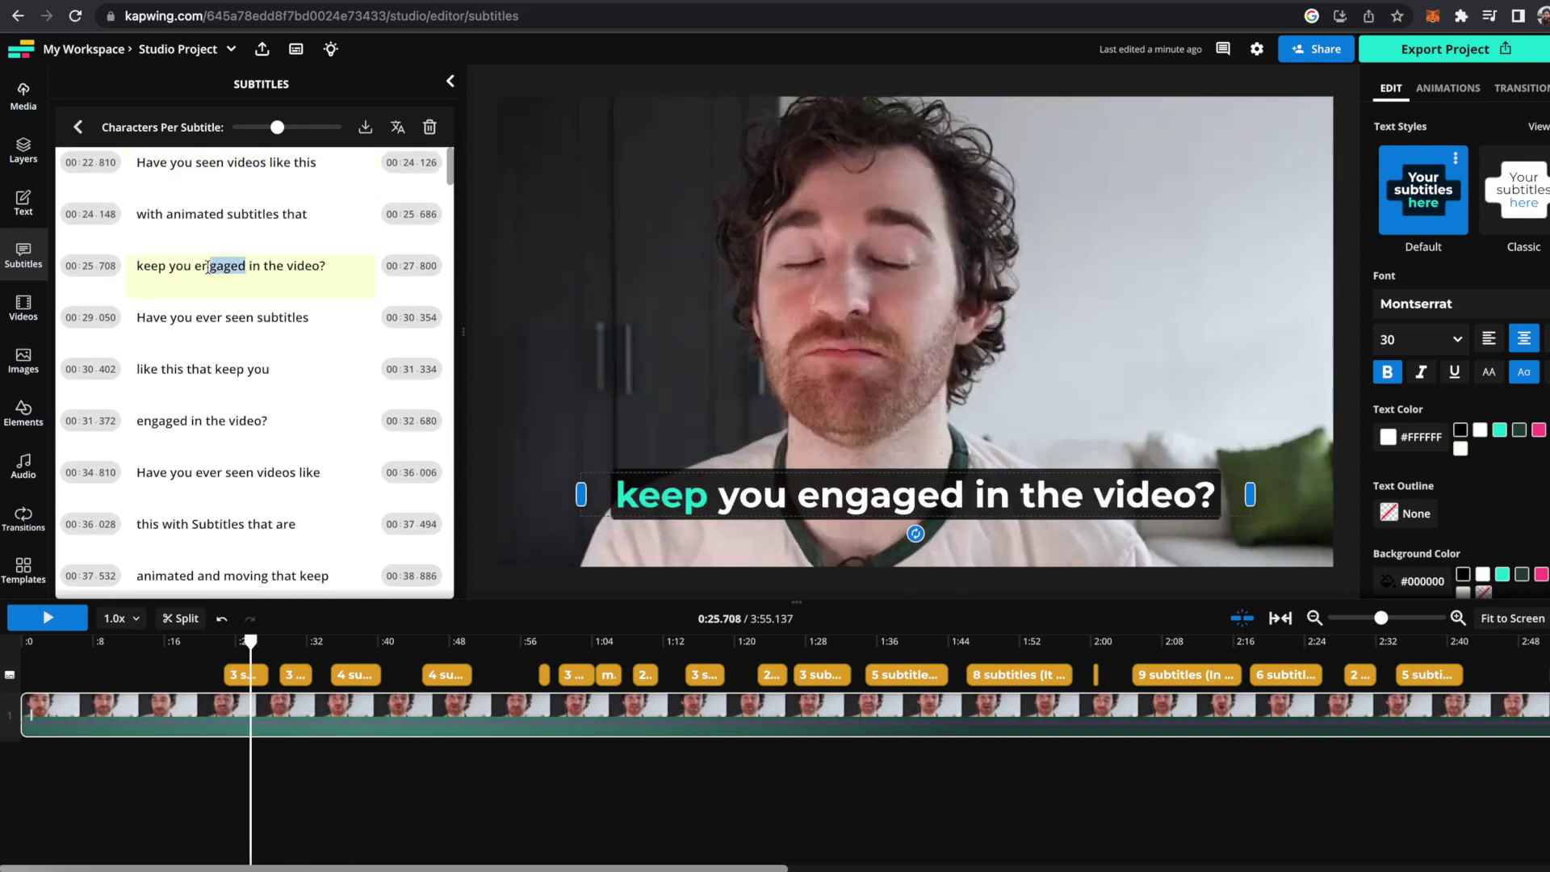
text(e)
key(BackSpace)
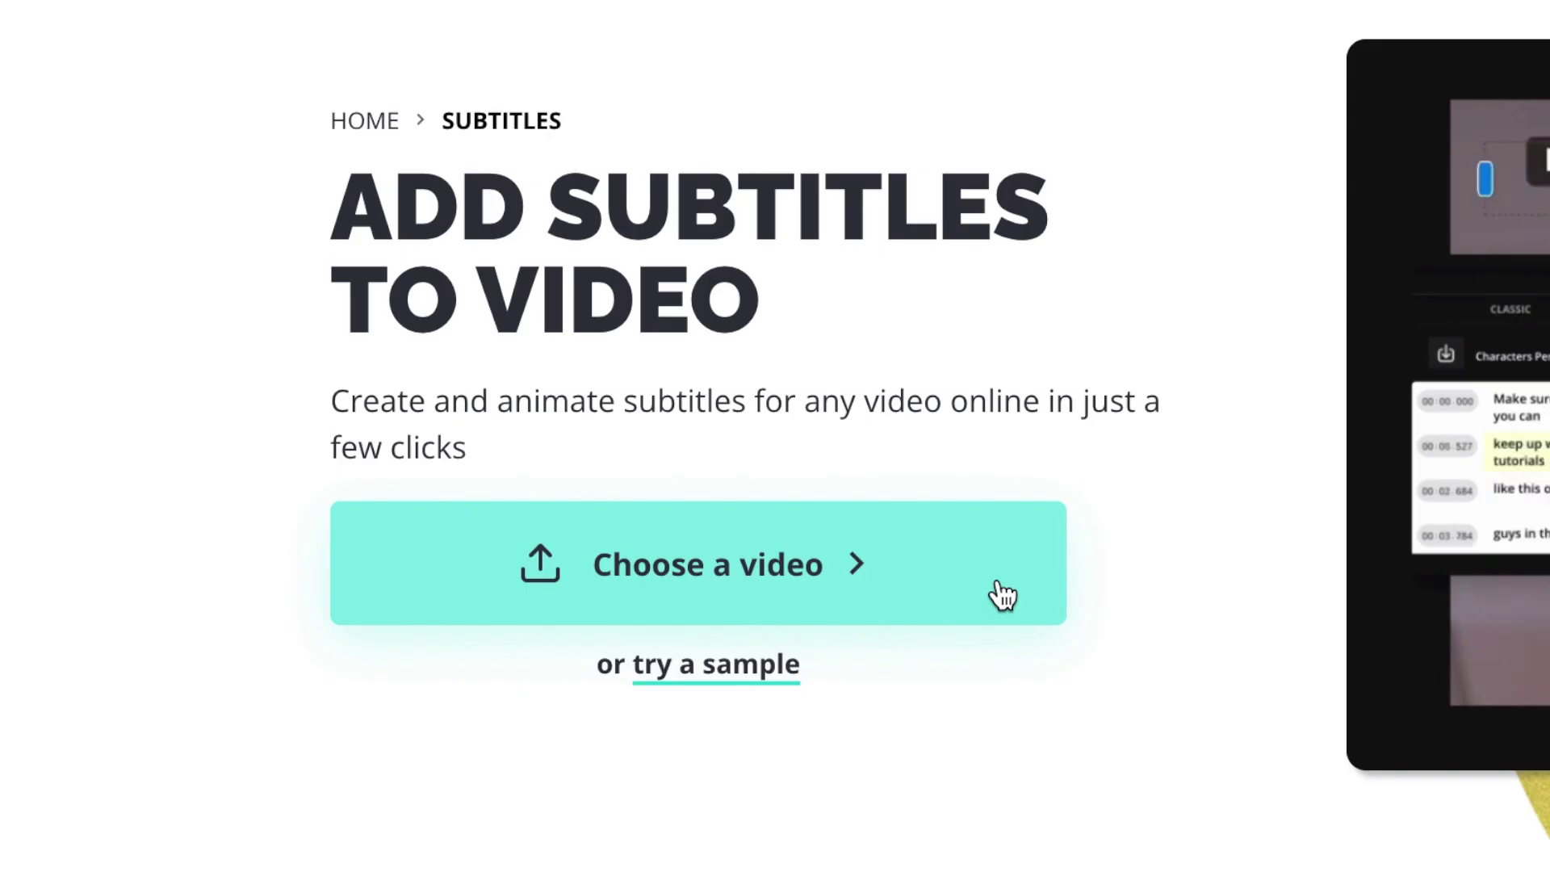
Upload the talking-head video MVI_7358.MP4 into a new subtitle studio project
click(1003, 596)
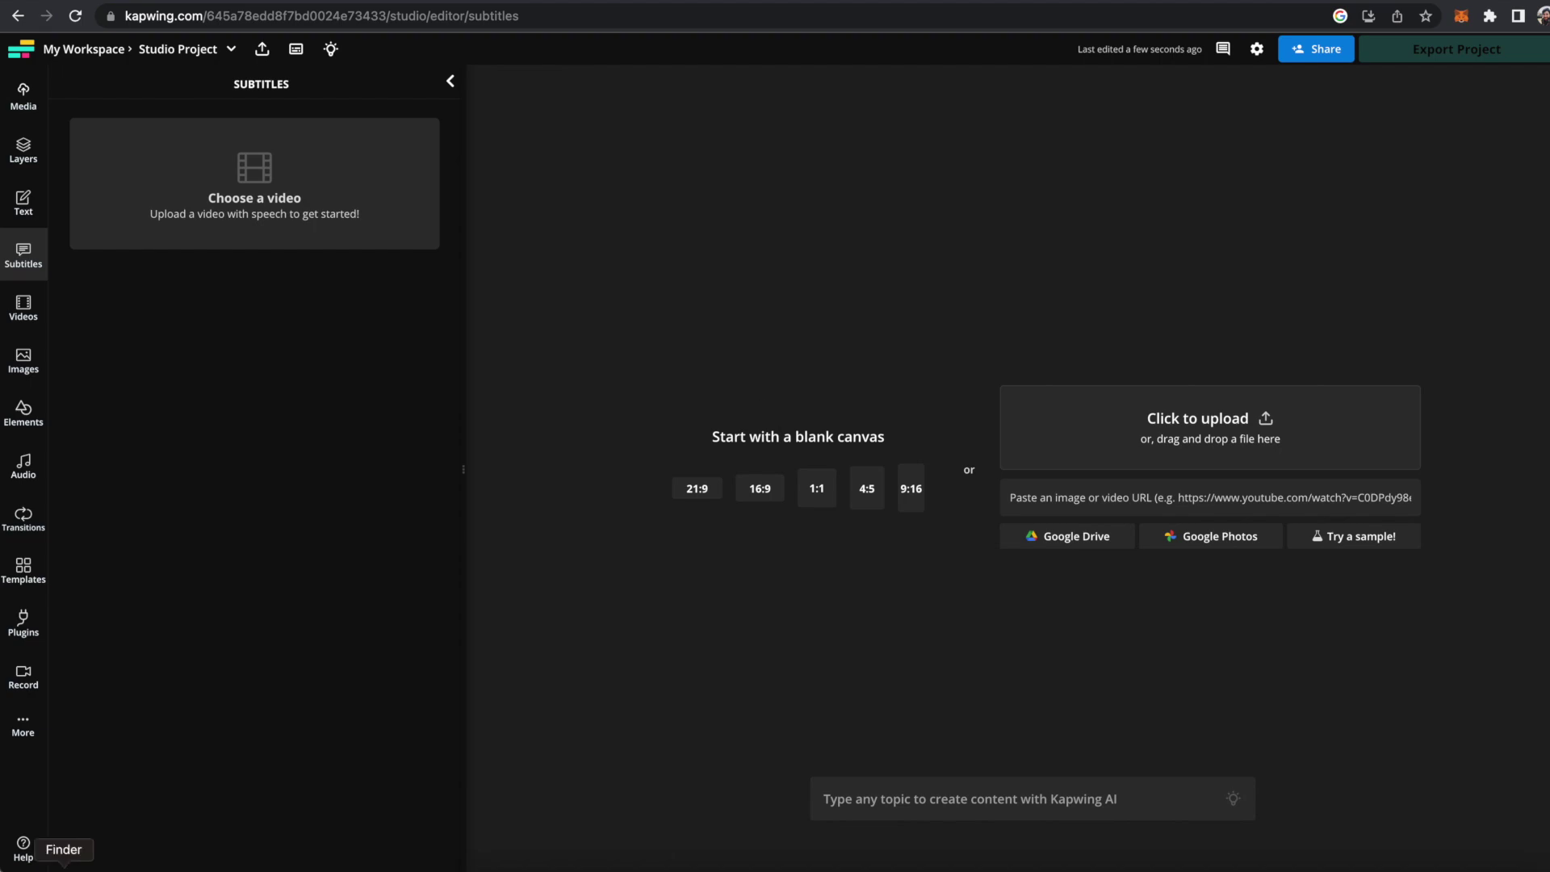
click(64, 866)
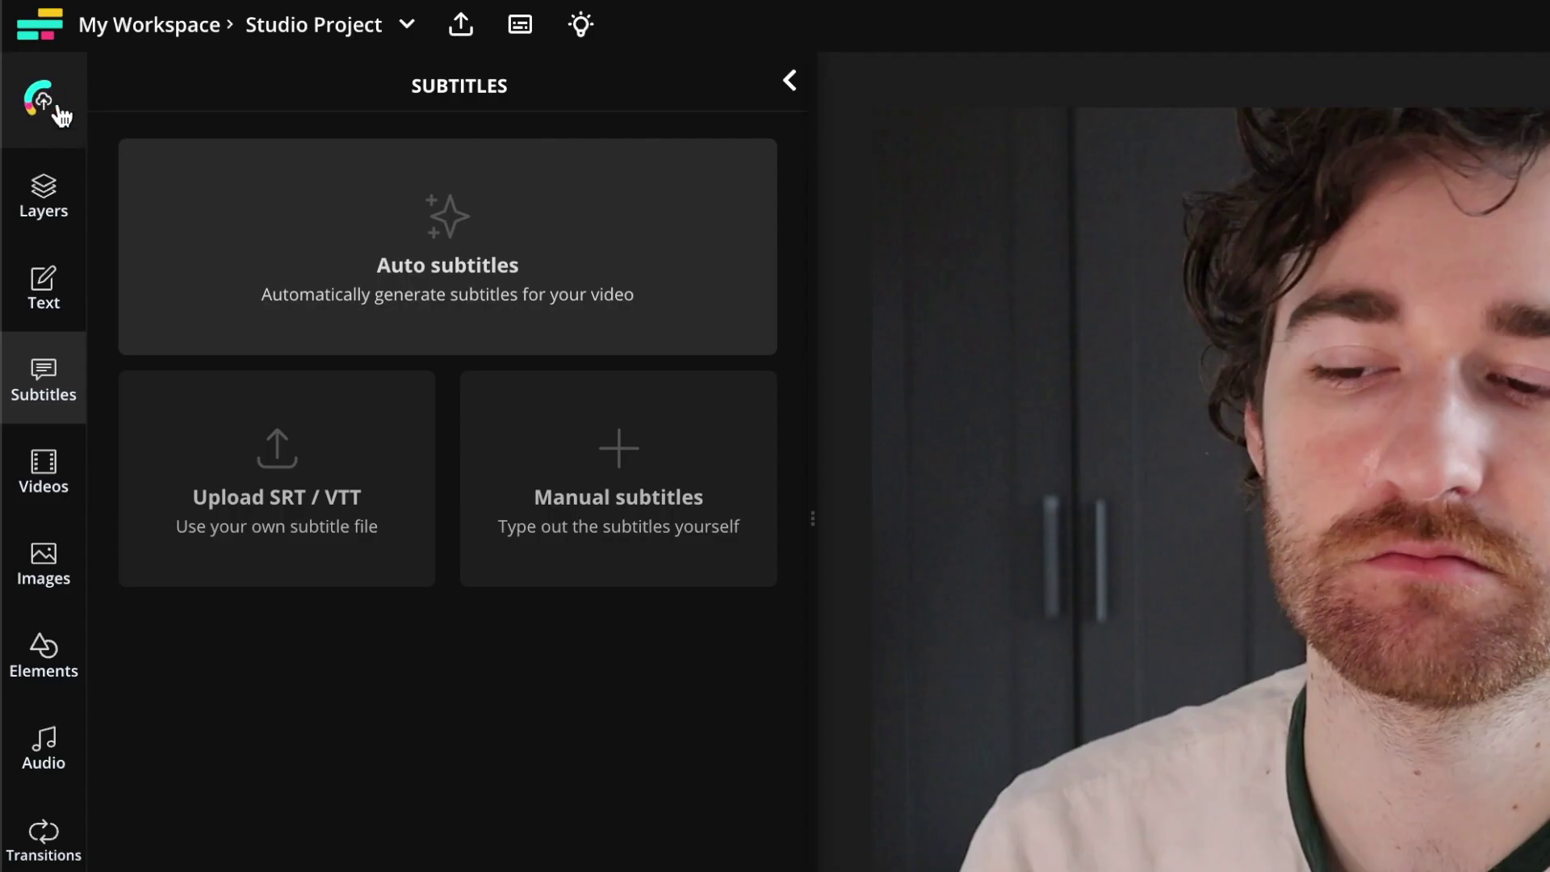
click(60, 113)
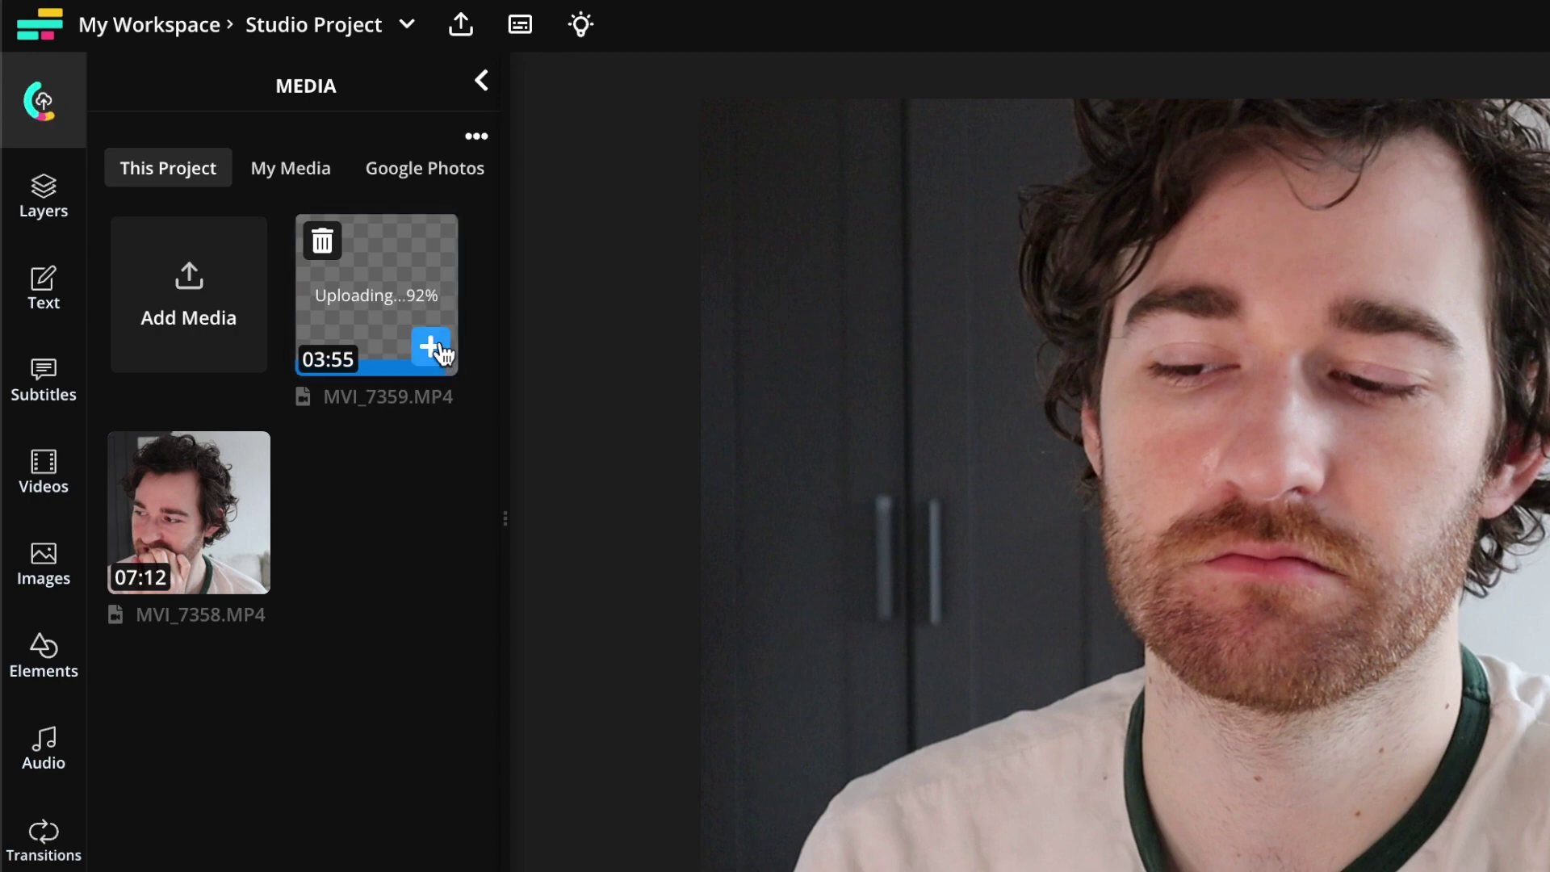
click(59, 420)
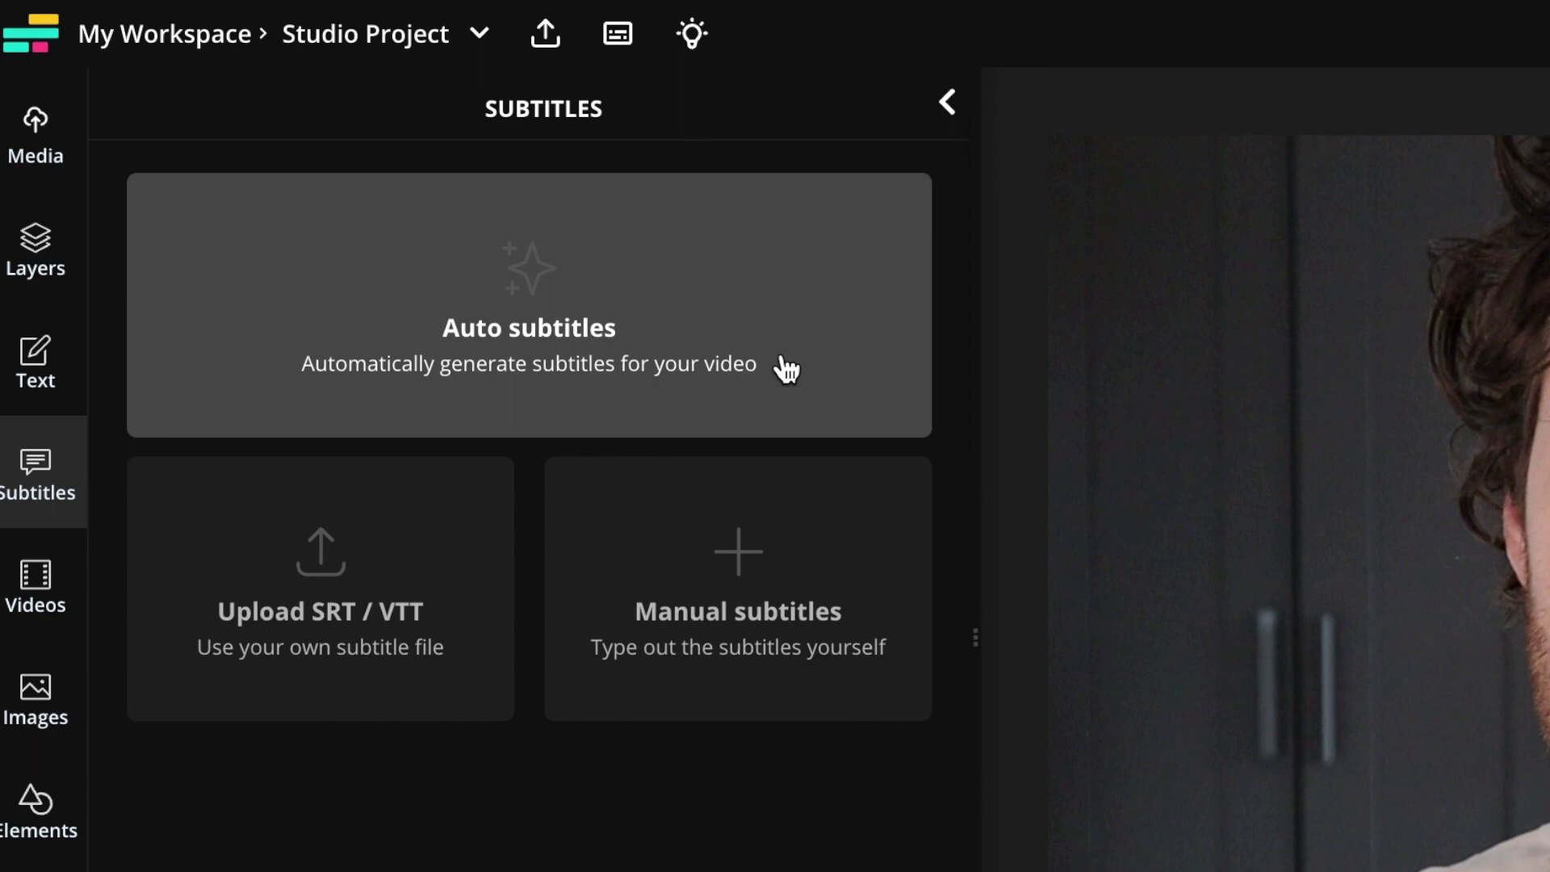
Auto-generate English subtitles for the clip with 'No translation' selected
click(854, 281)
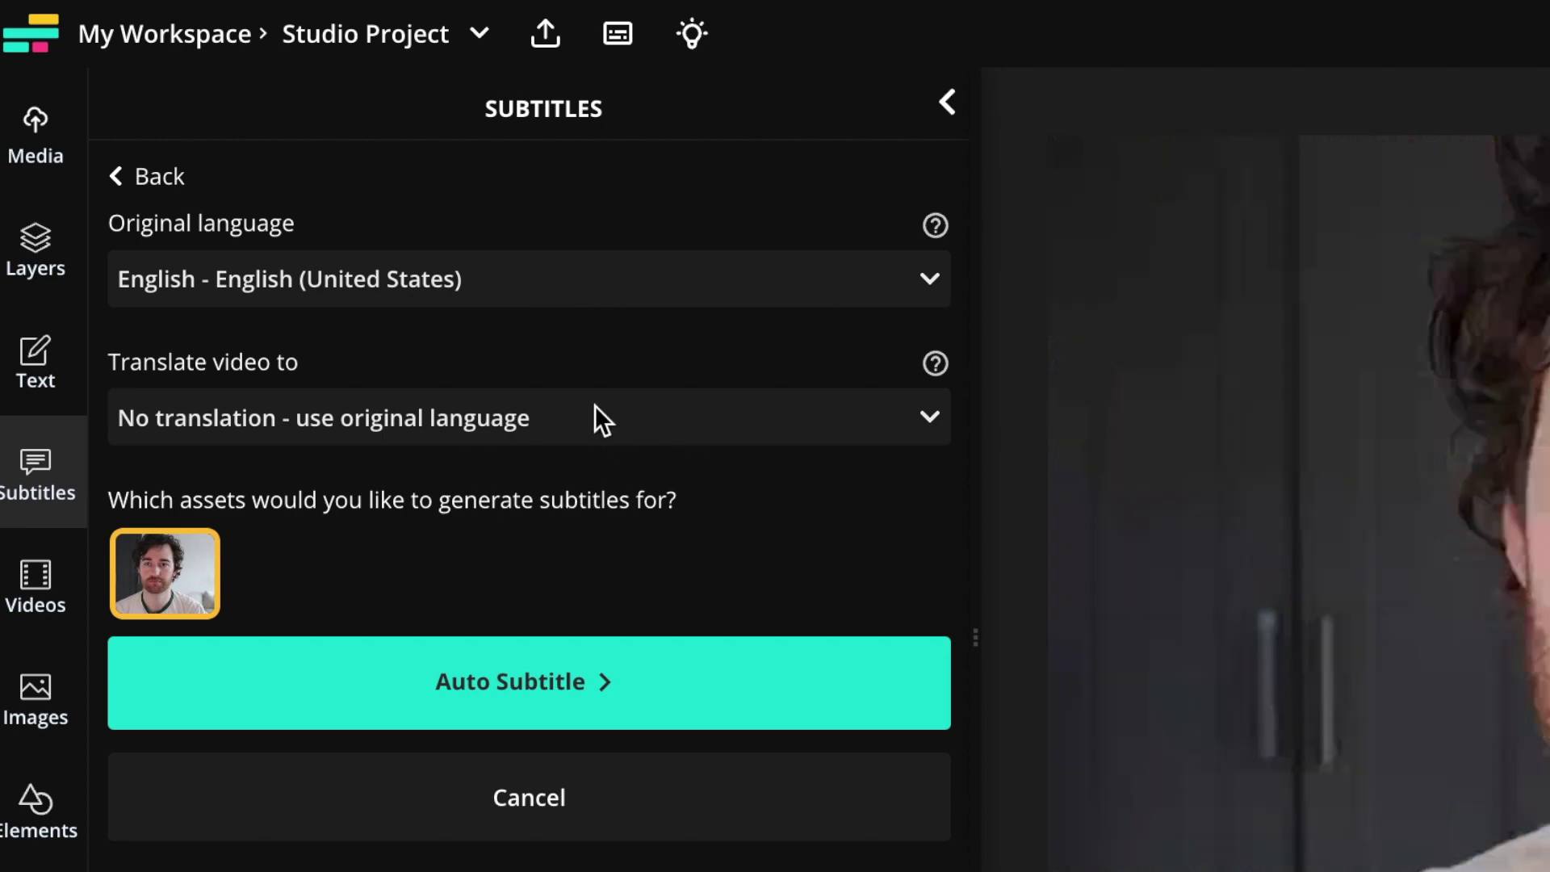
click(691, 408)
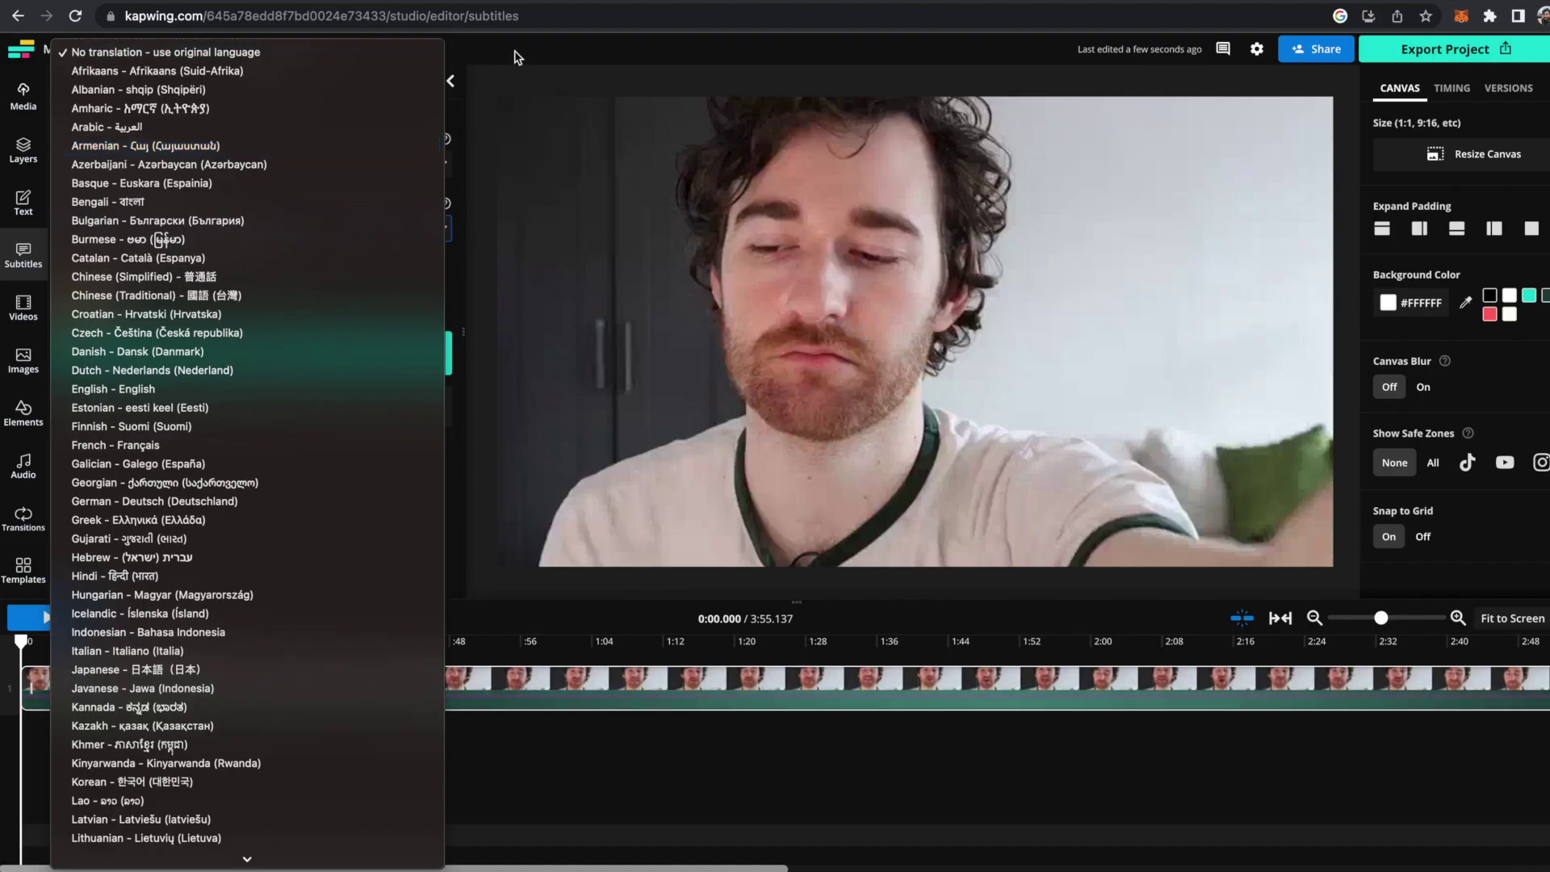
click(427, 53)
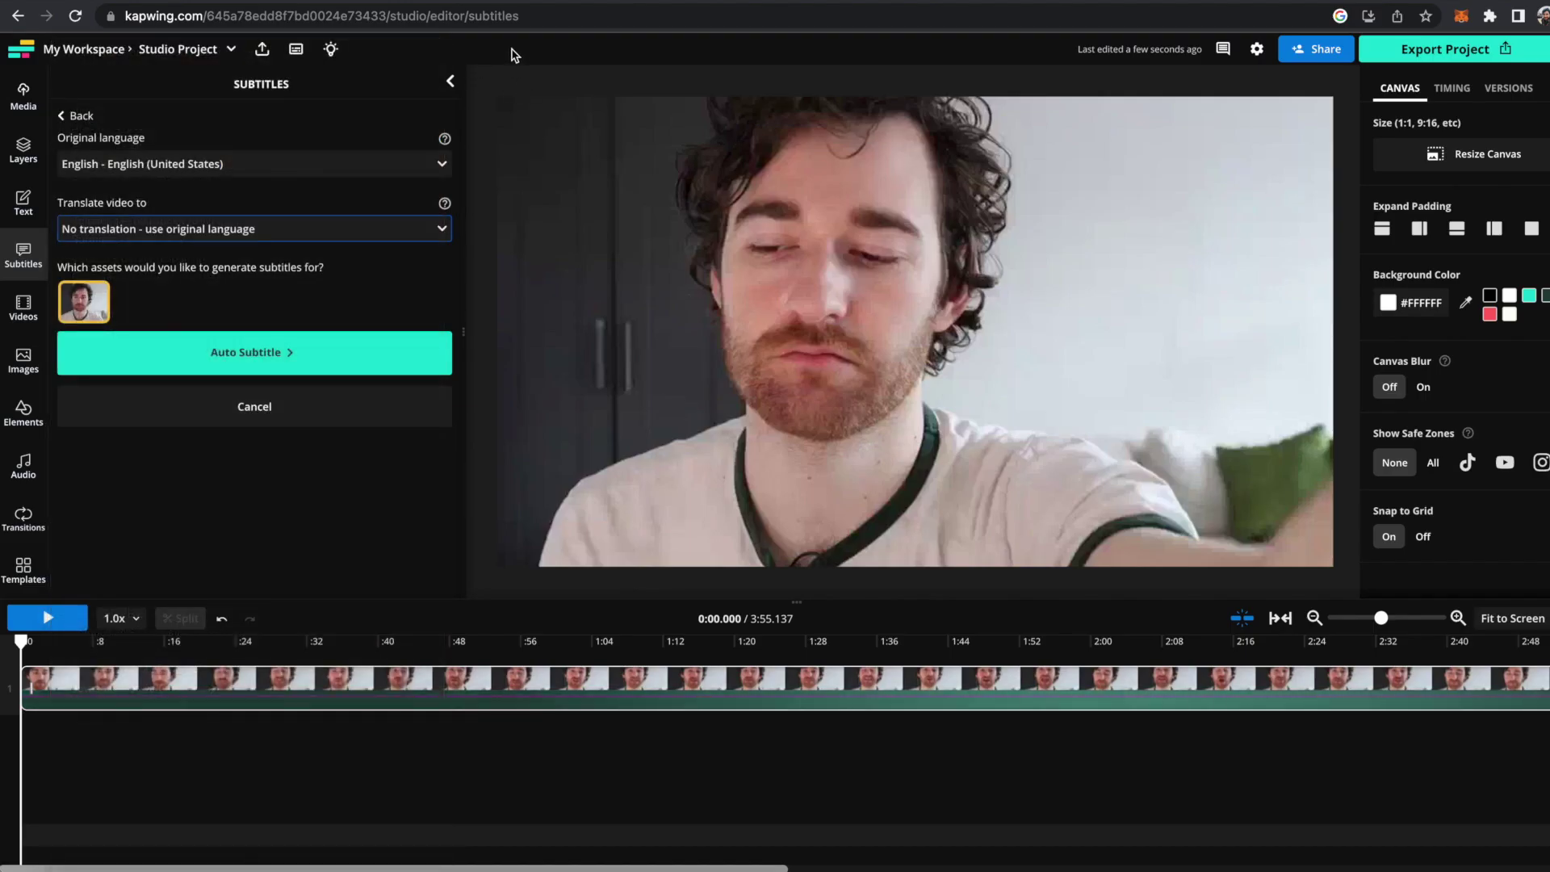
click(296, 368)
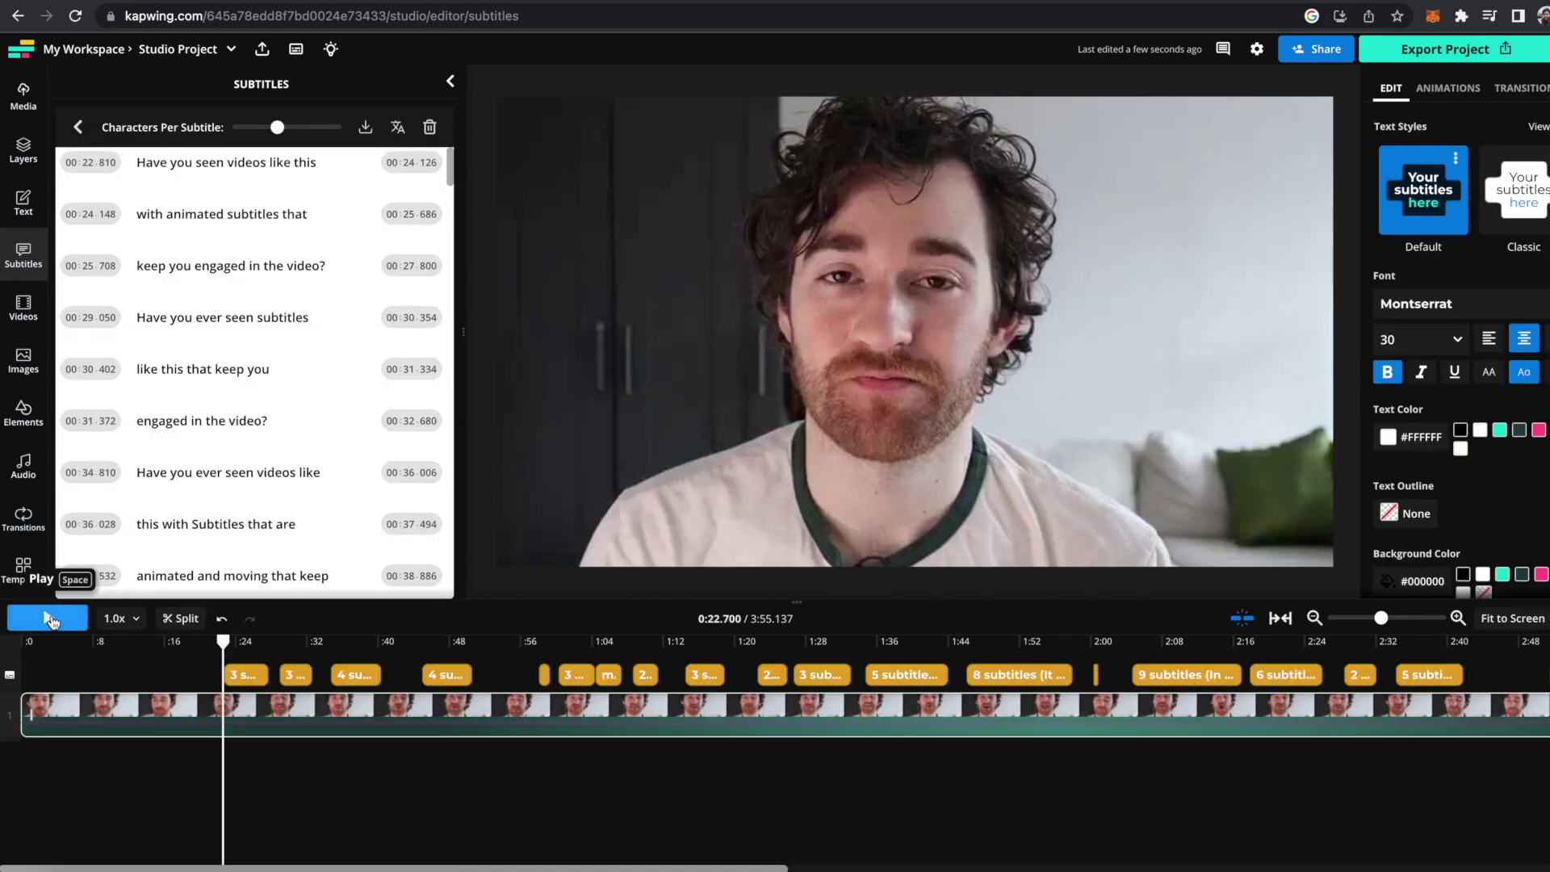
click(48, 619)
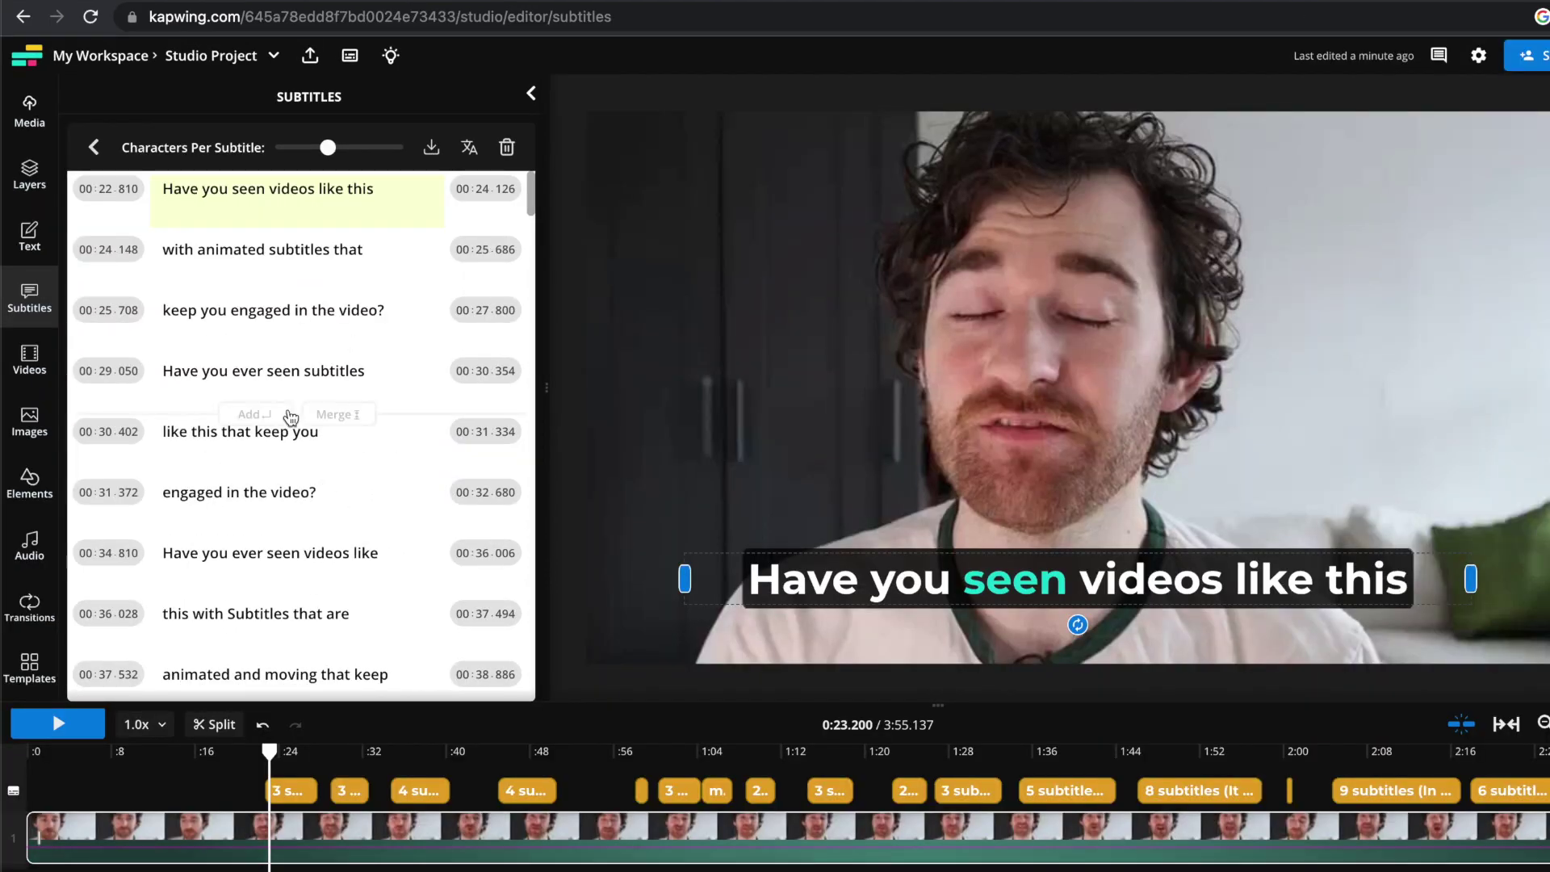
scroll(242, 351, down, 3)
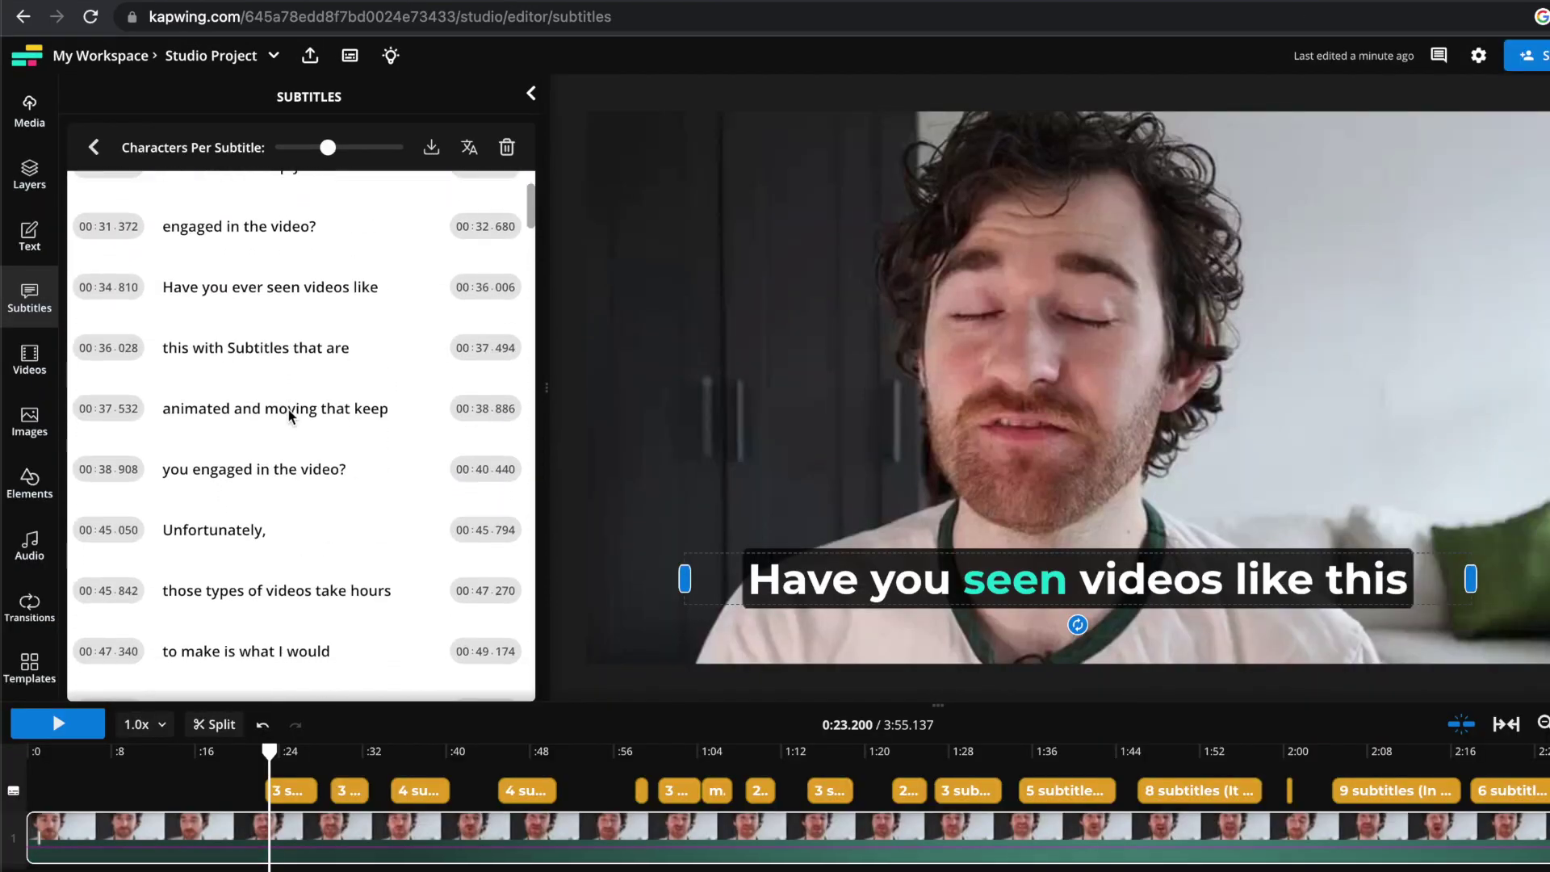
scroll(289, 409, down, 10)
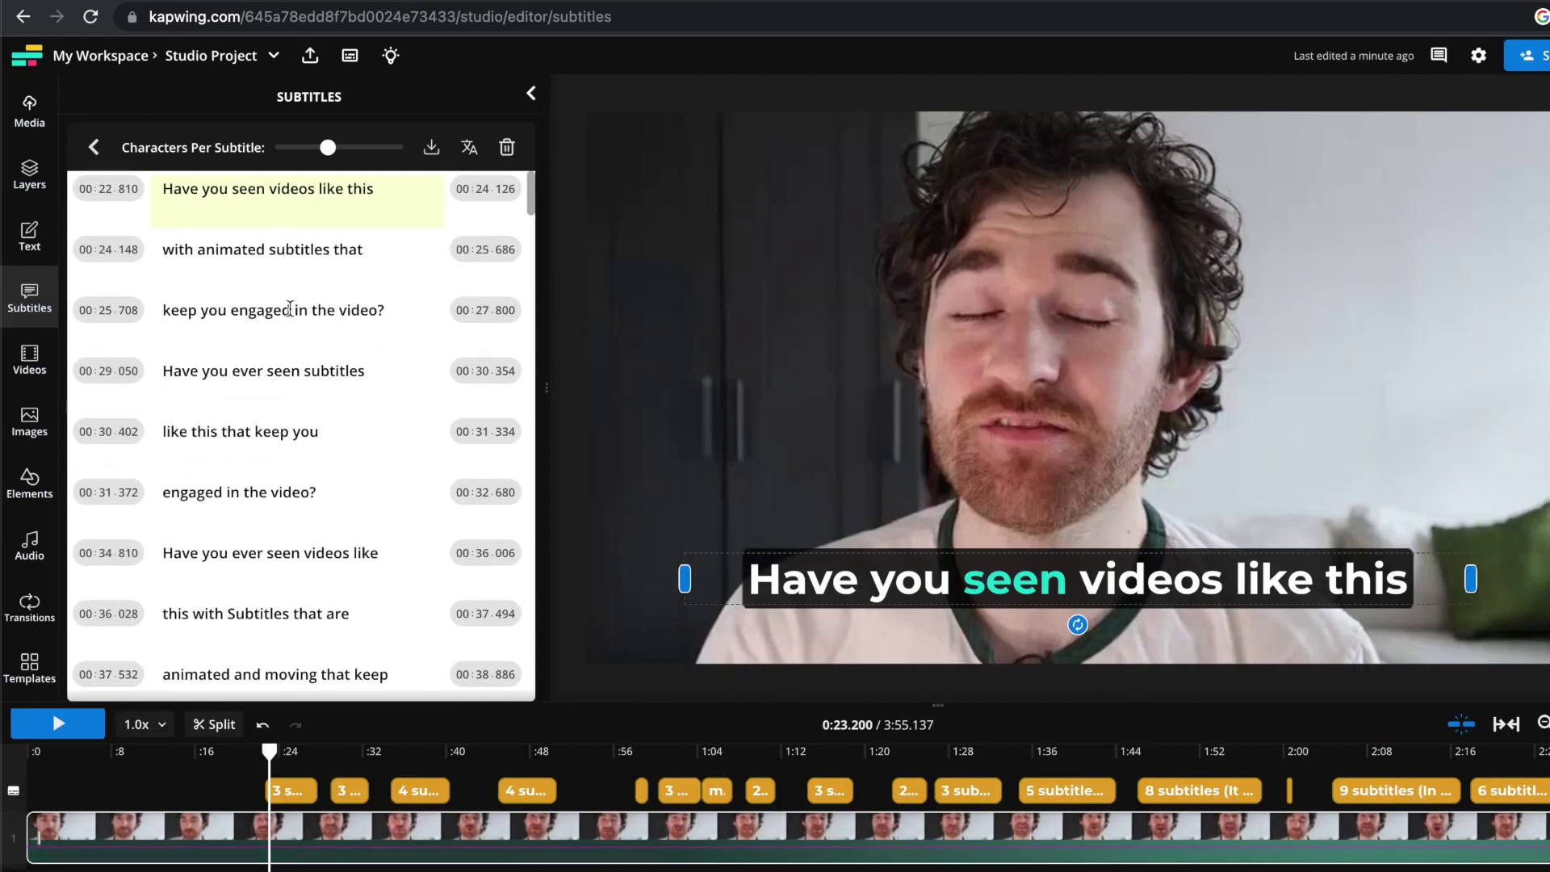
drag(290, 309, 252, 310)
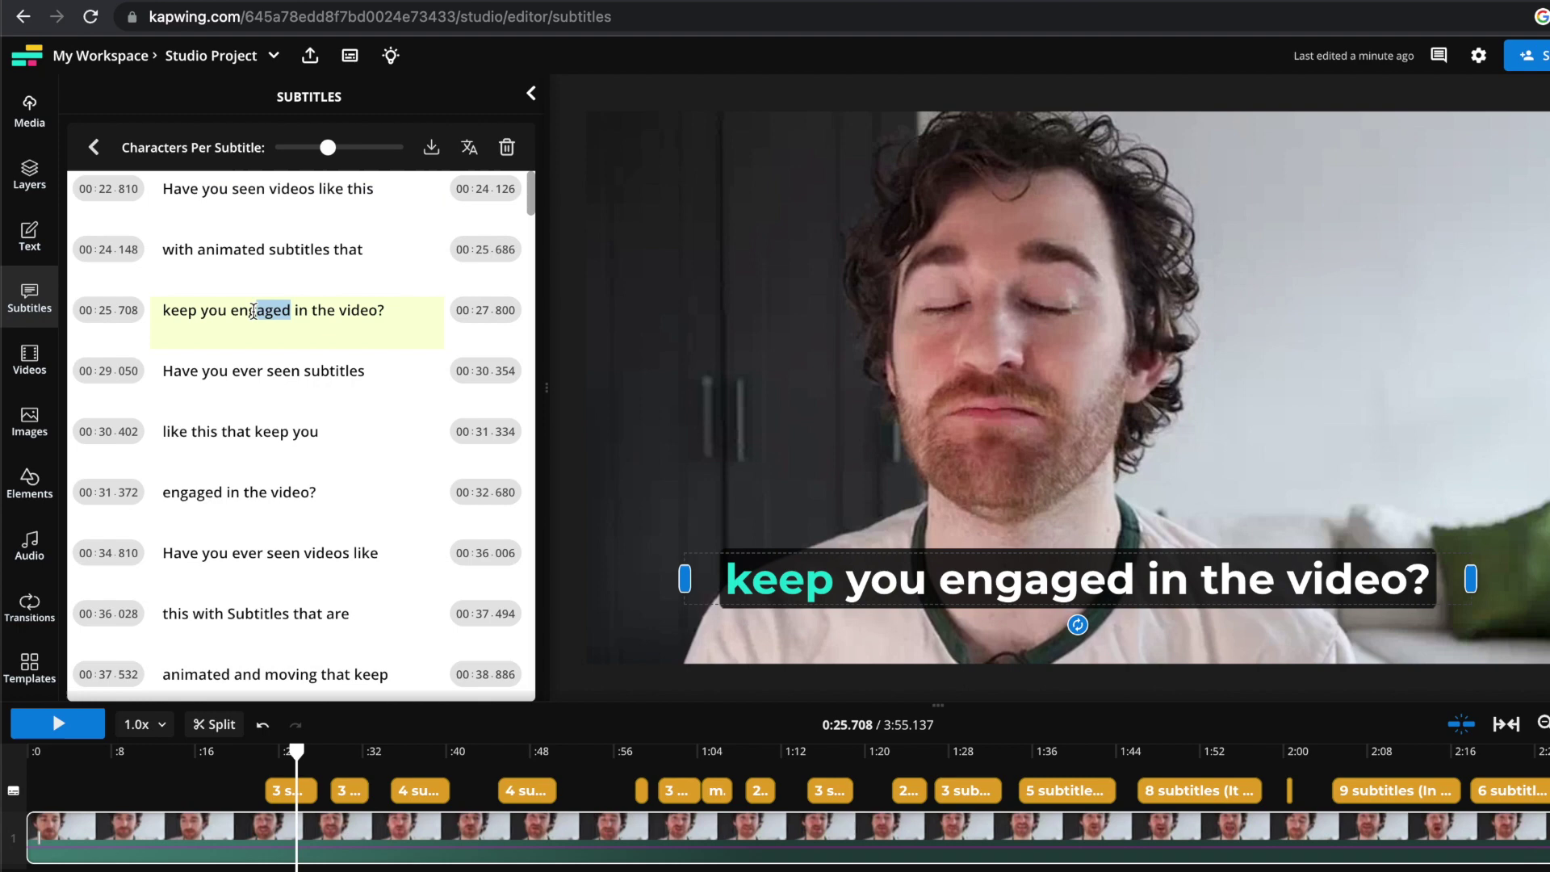
key(BackSpace)
key(BackSpace)
key(BackSpace)
key(BackSpace)
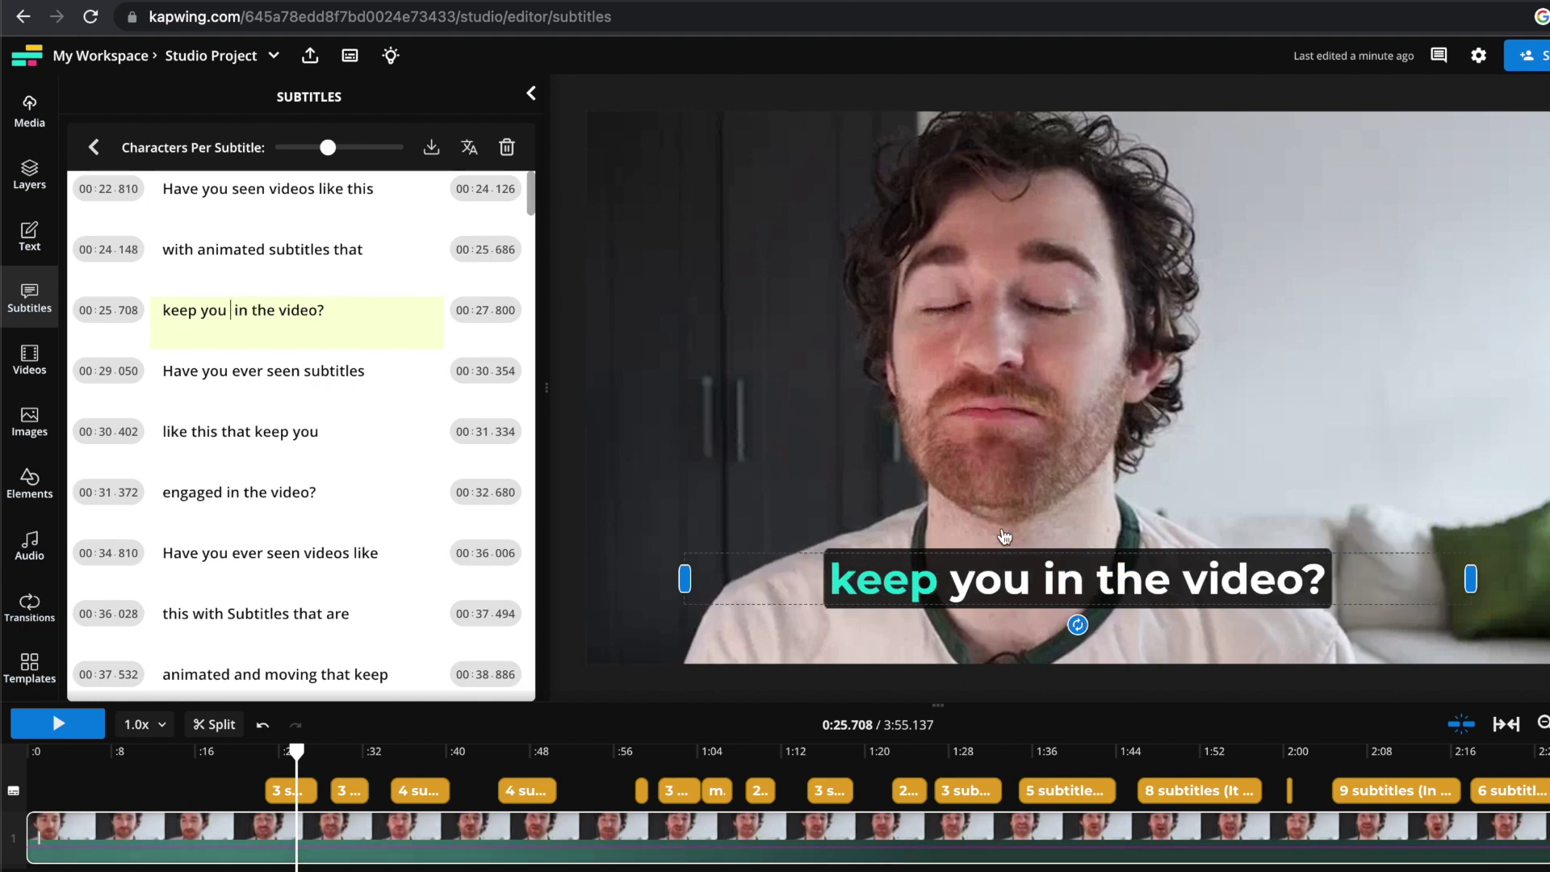
text(hello)
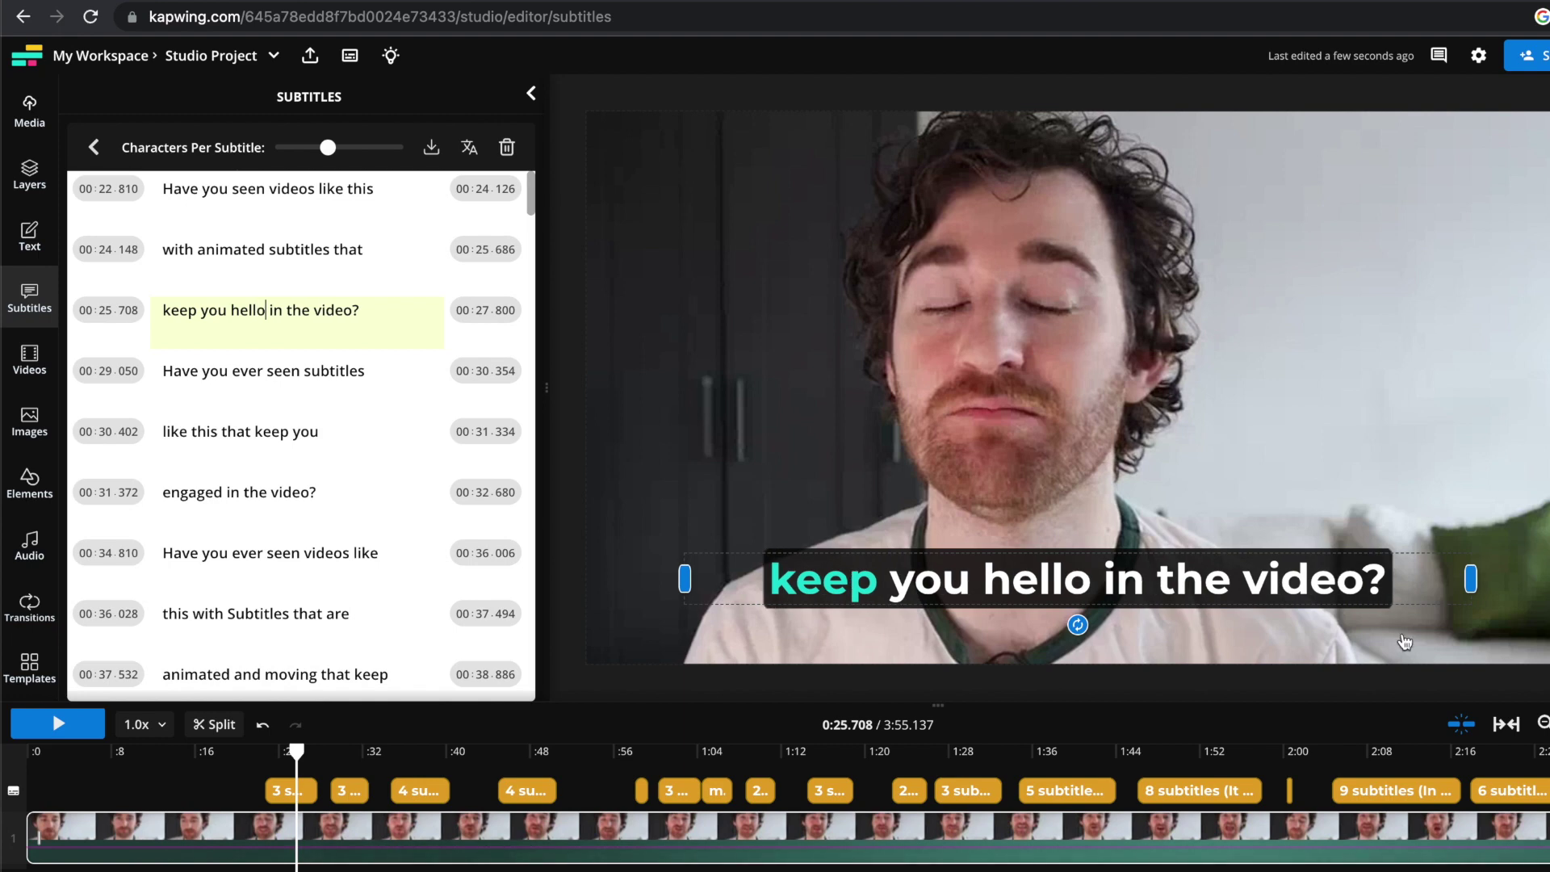
key(BackSpace)
key(BackSpace)
key(BackSpace)
key(BackSpace)
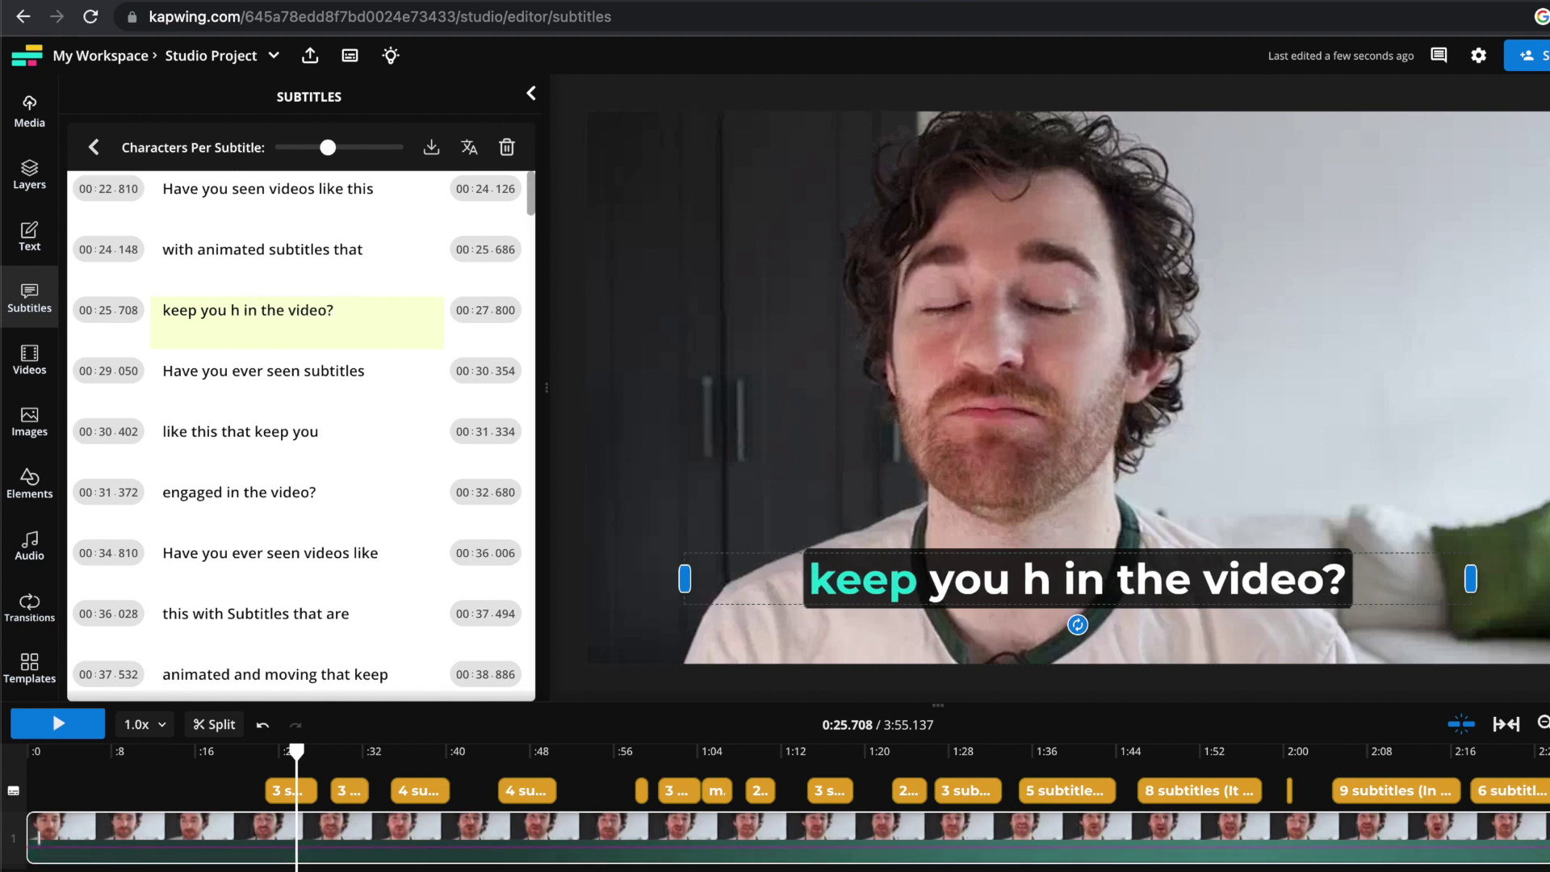
key(BackSpace)
text(engaged)
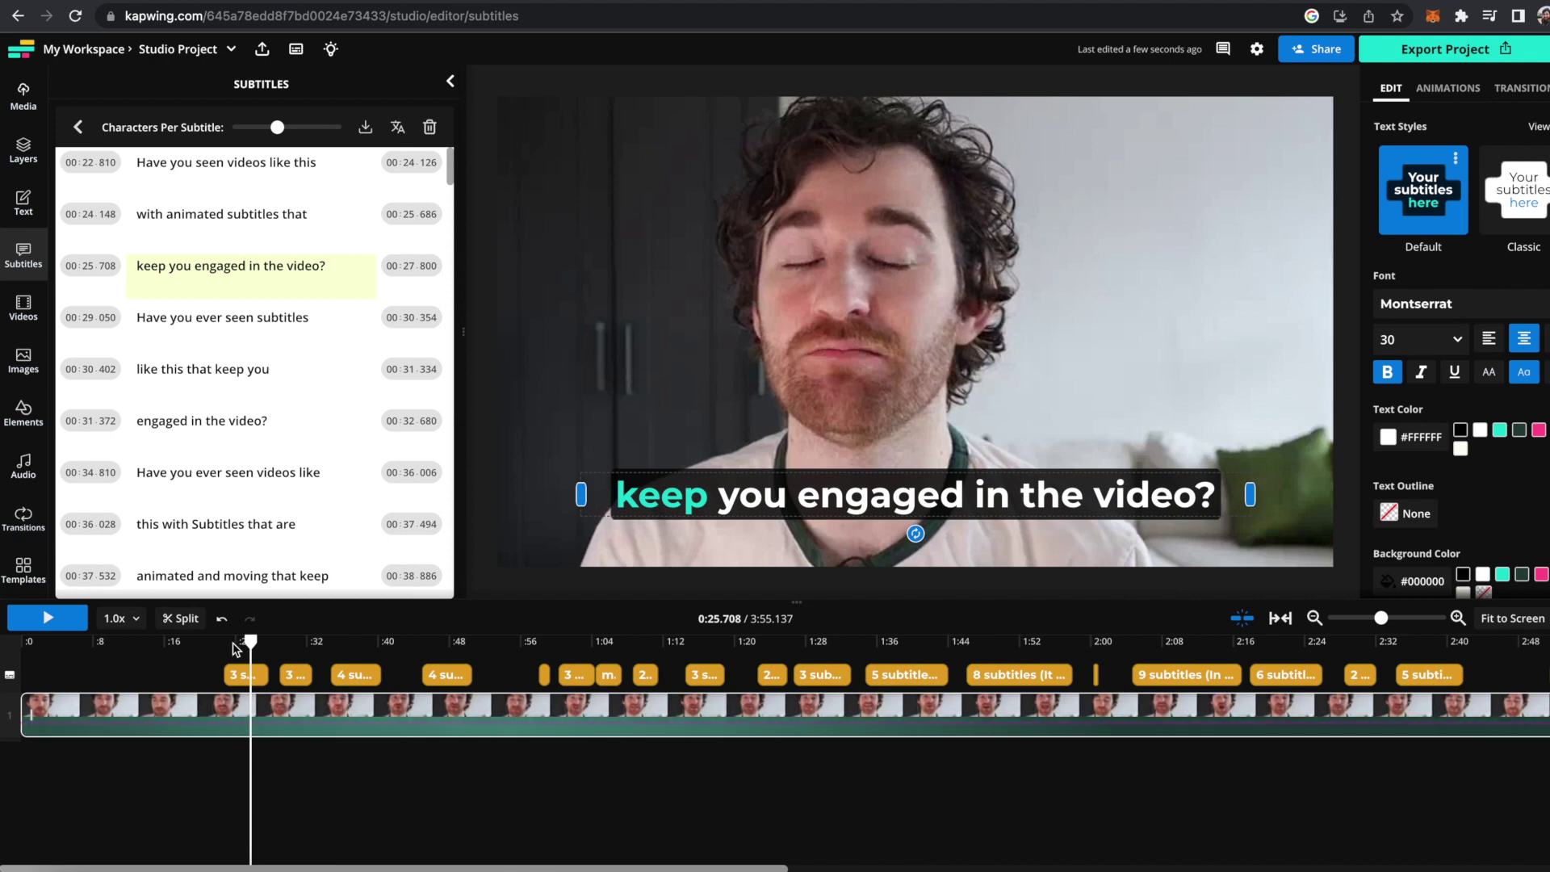
Raise Characters Per Subtitle so the first caption holds the full opening question, previewing near 0:24
click(233, 642)
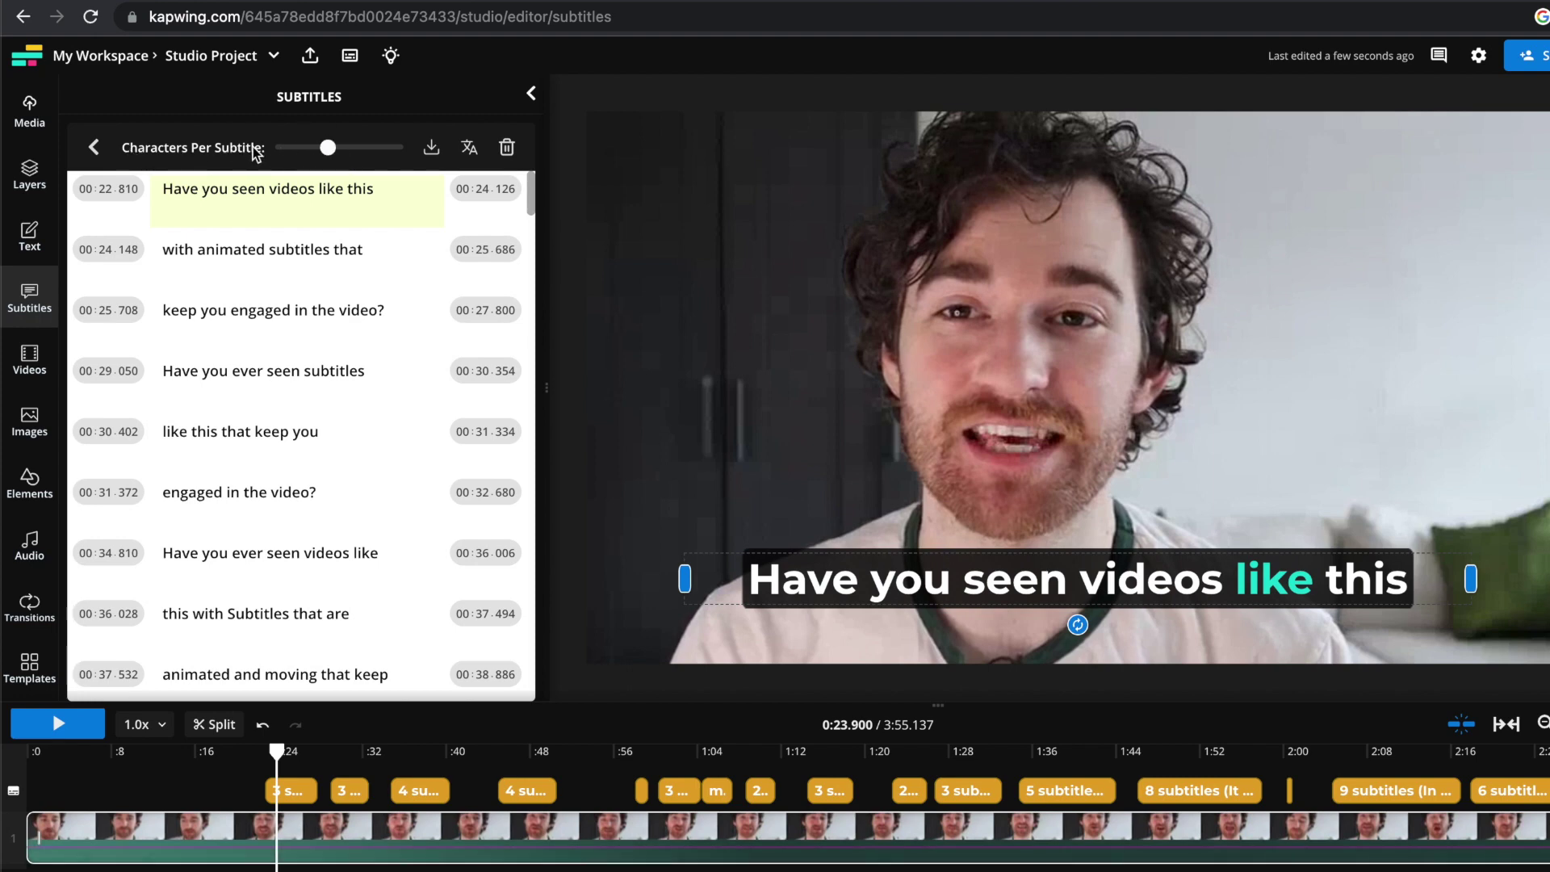
drag(327, 148, 381, 148)
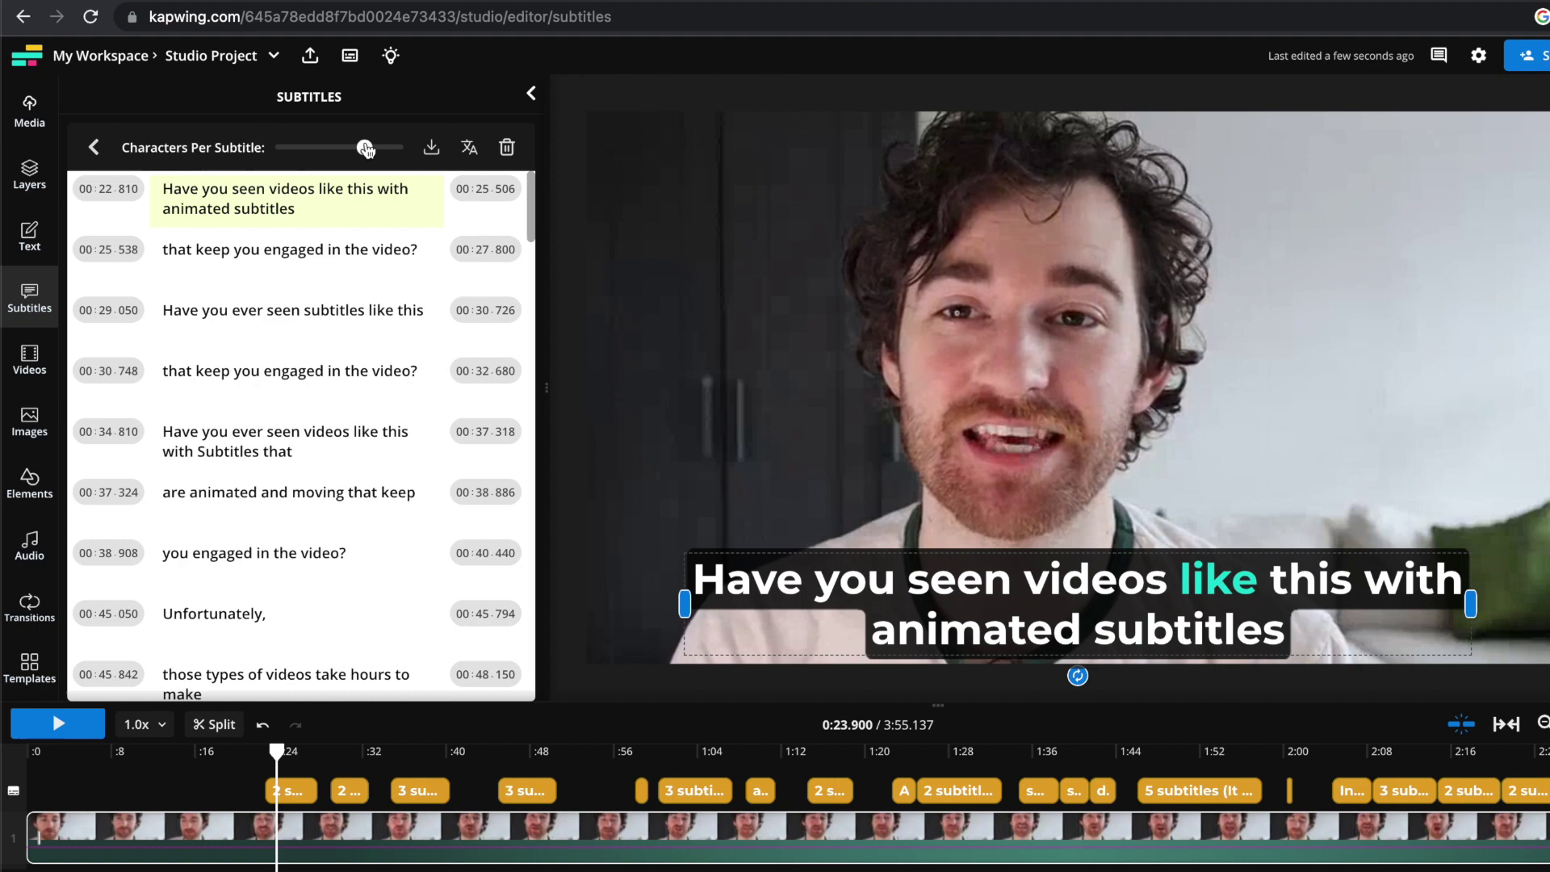
key(space)
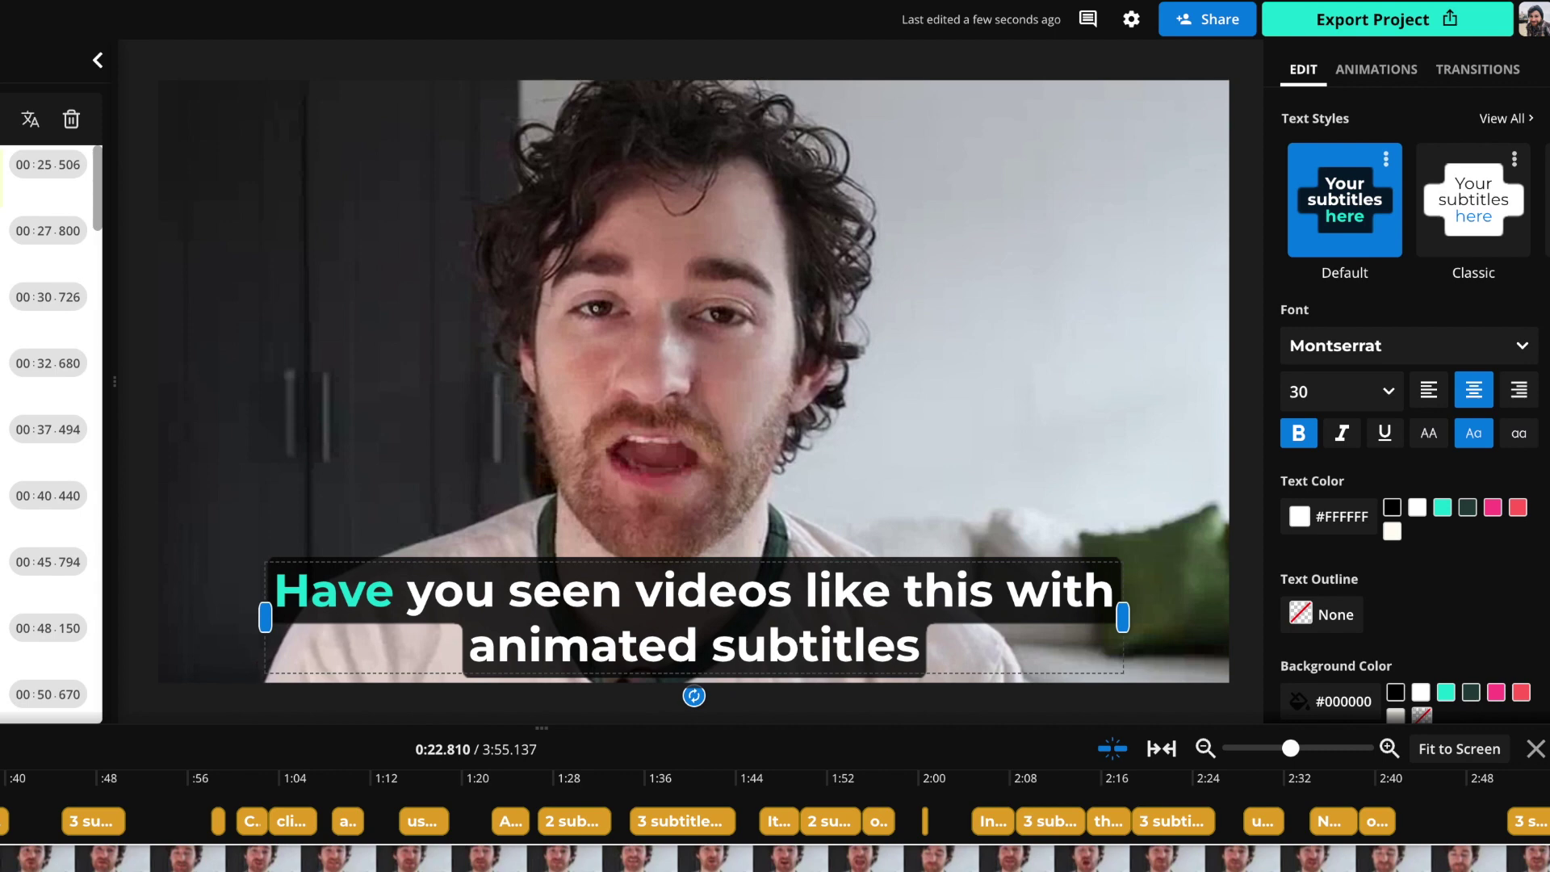
click(1385, 402)
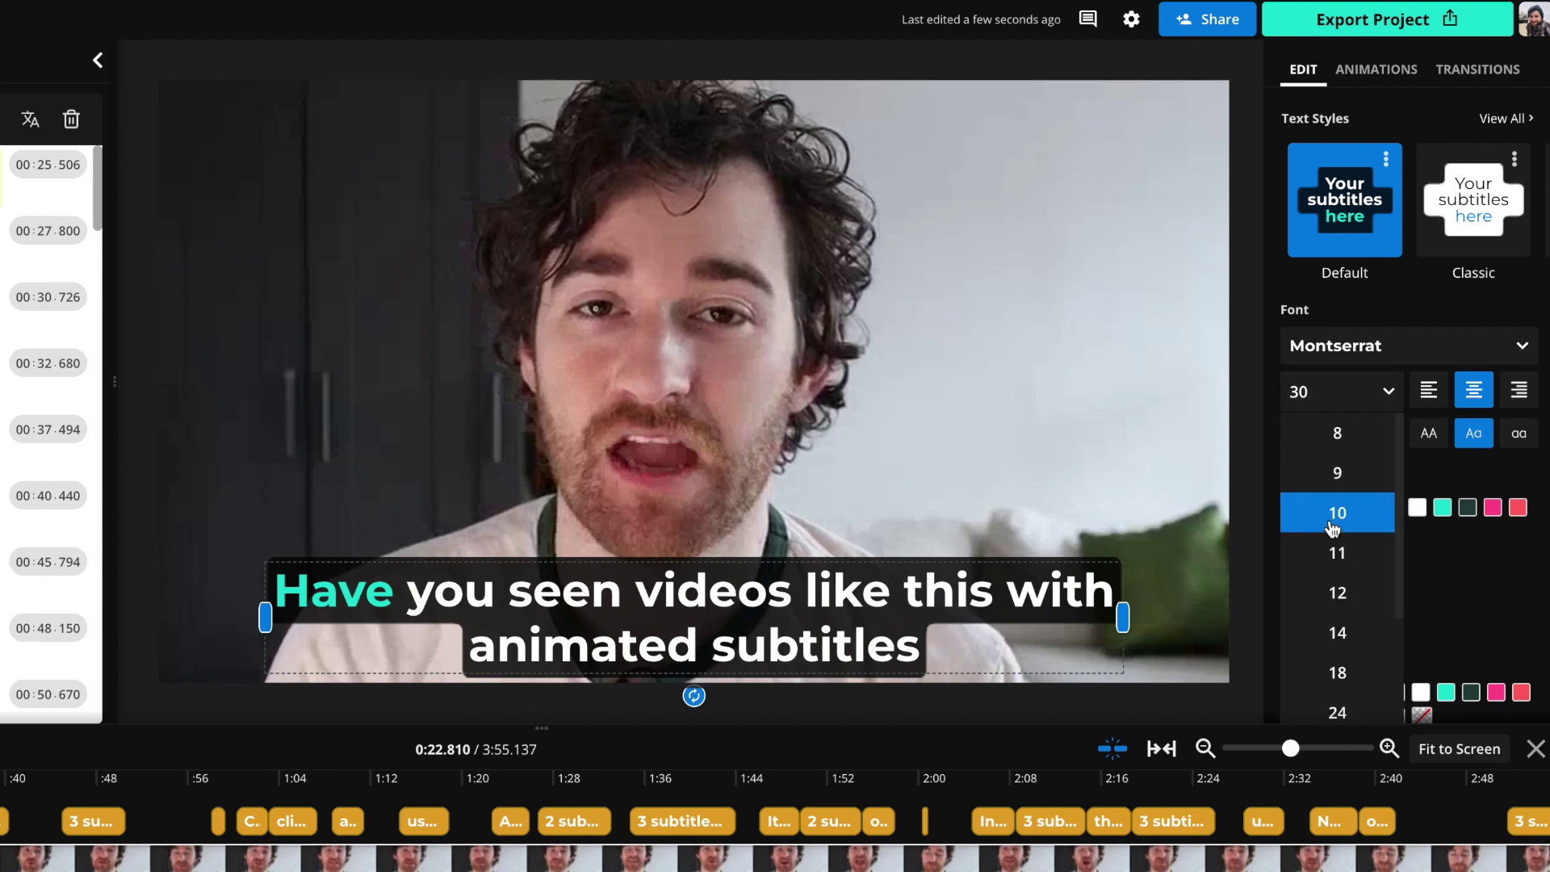
scroll(1350, 581, down, 1)
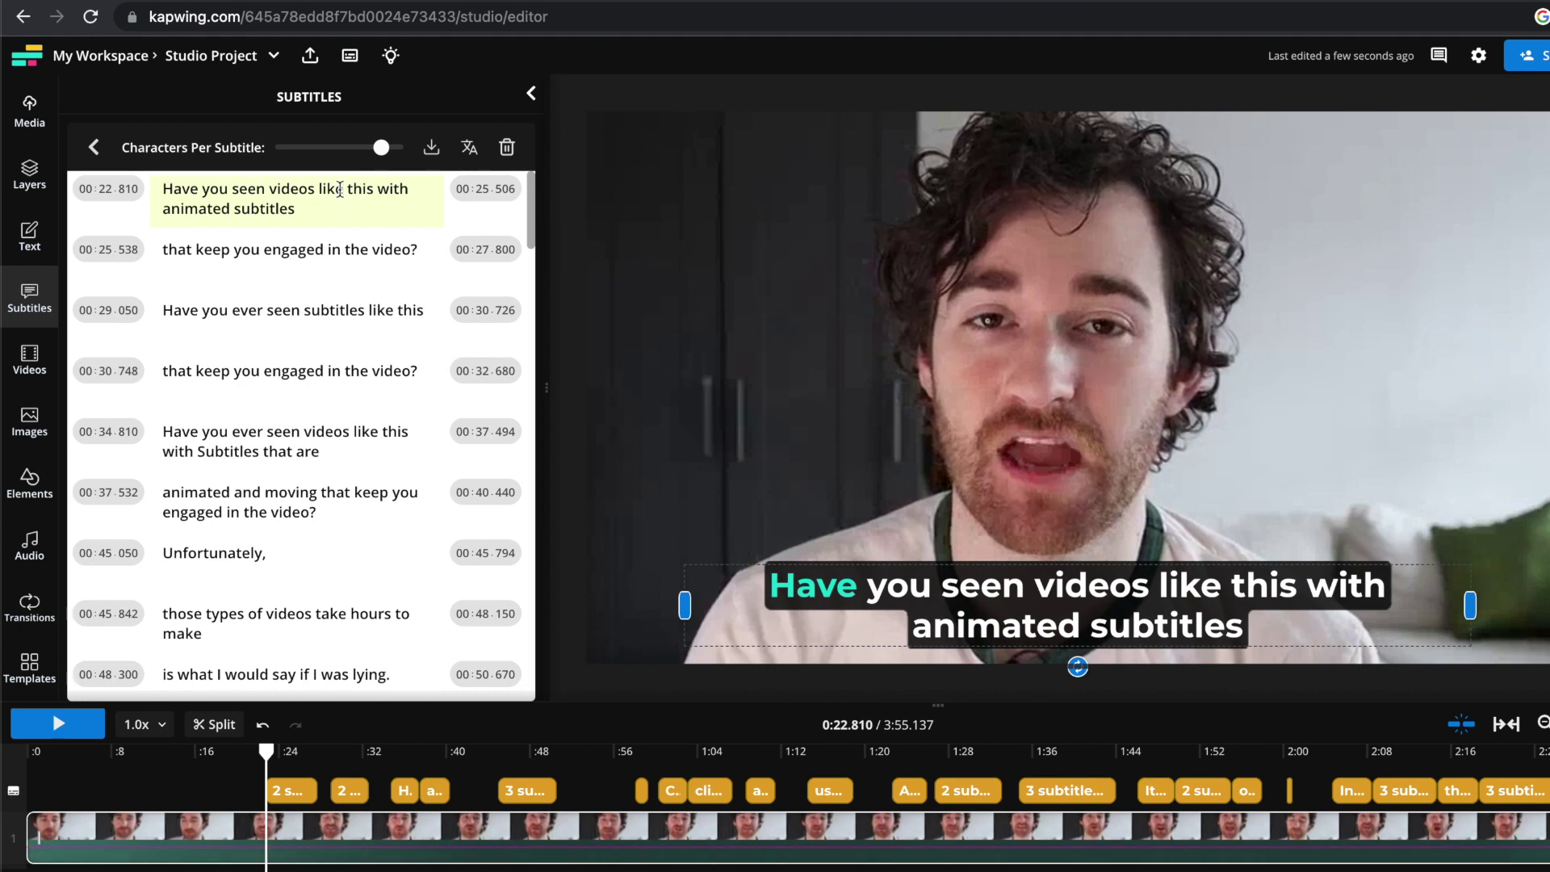
Break the opening caption after 'videos like', and add a line break before 'subtitling is an' at 1:06
key(Return)
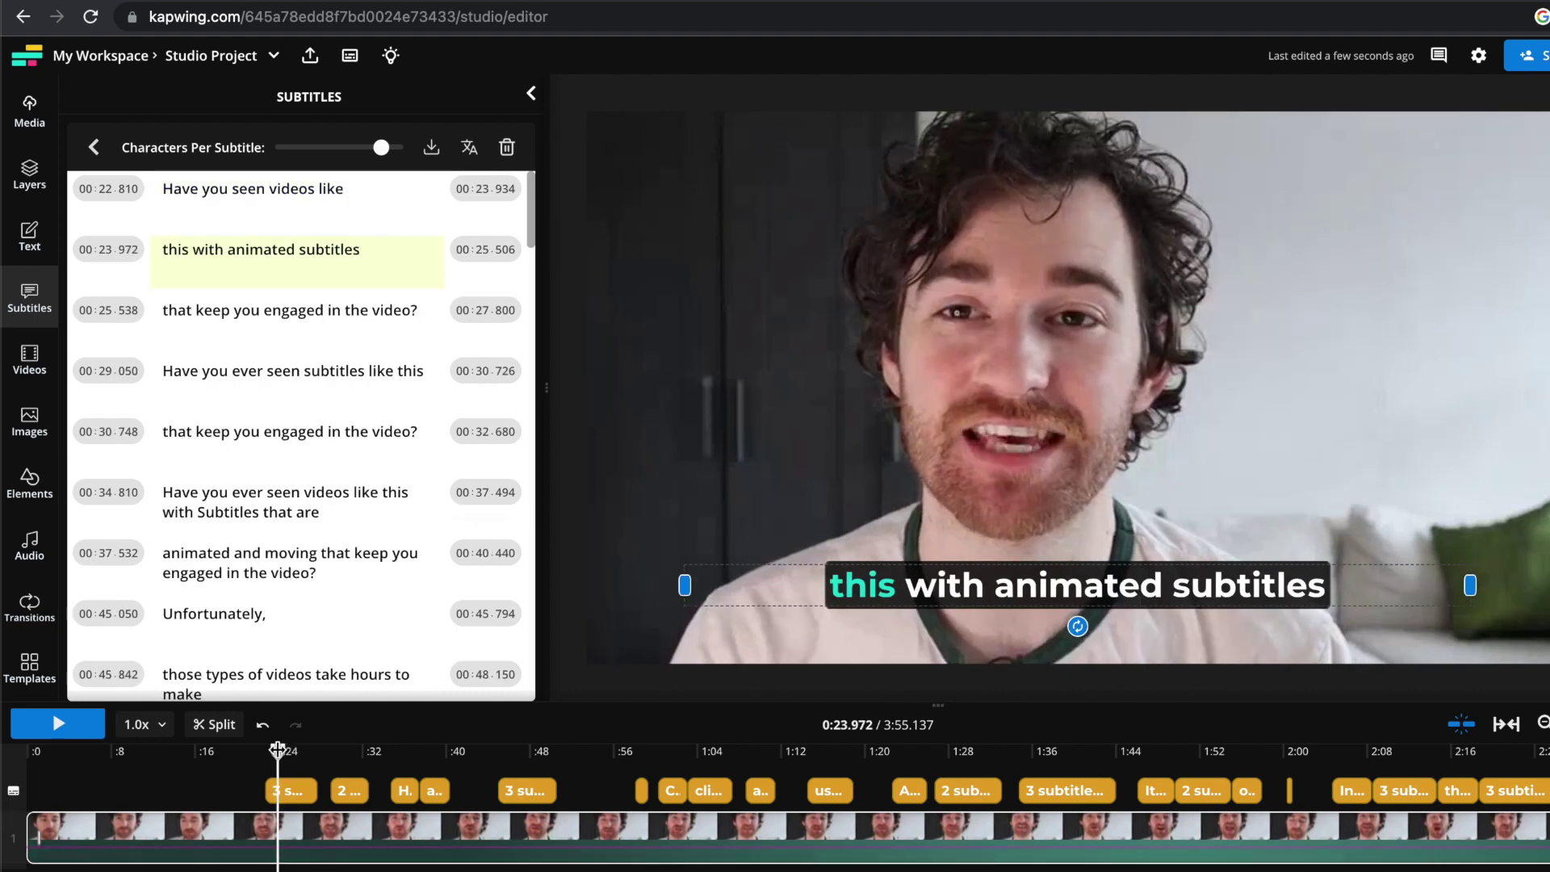
drag(276, 750, 291, 751)
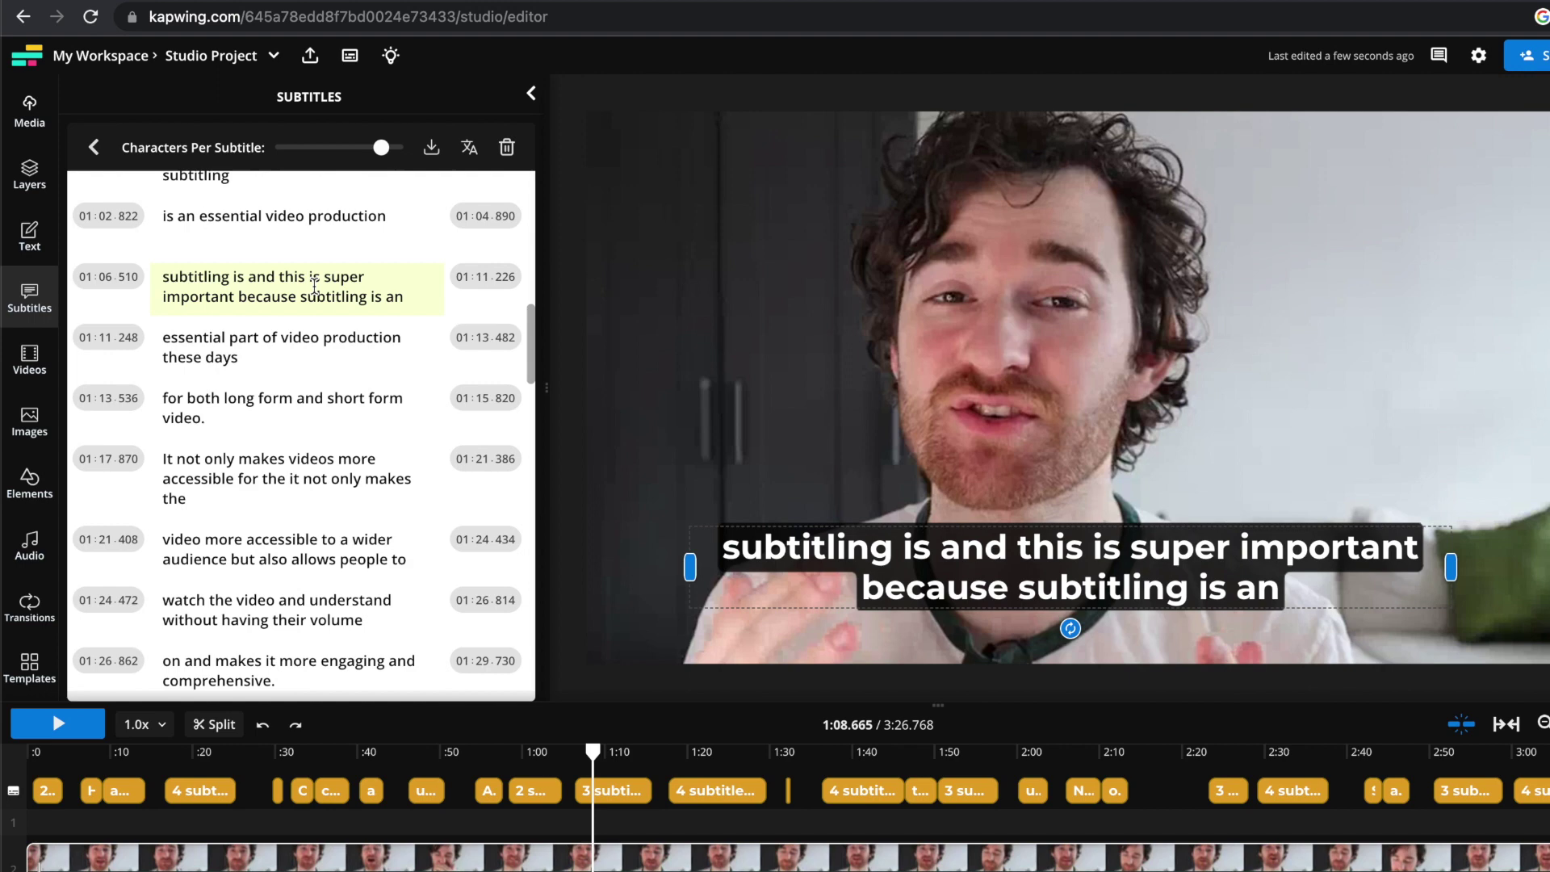
click(288, 304)
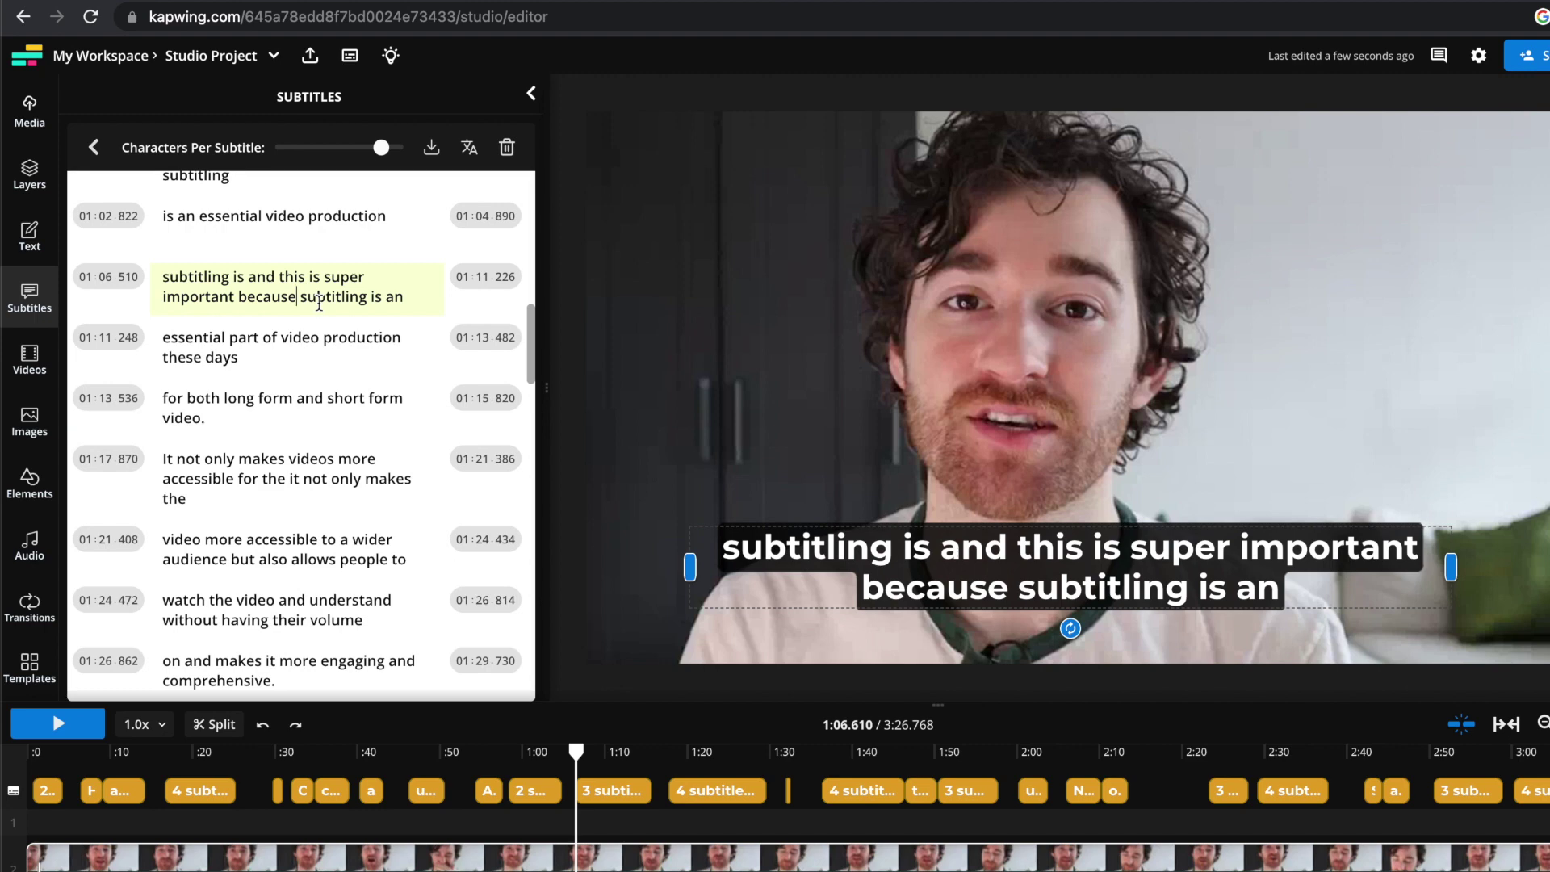
key(Return)
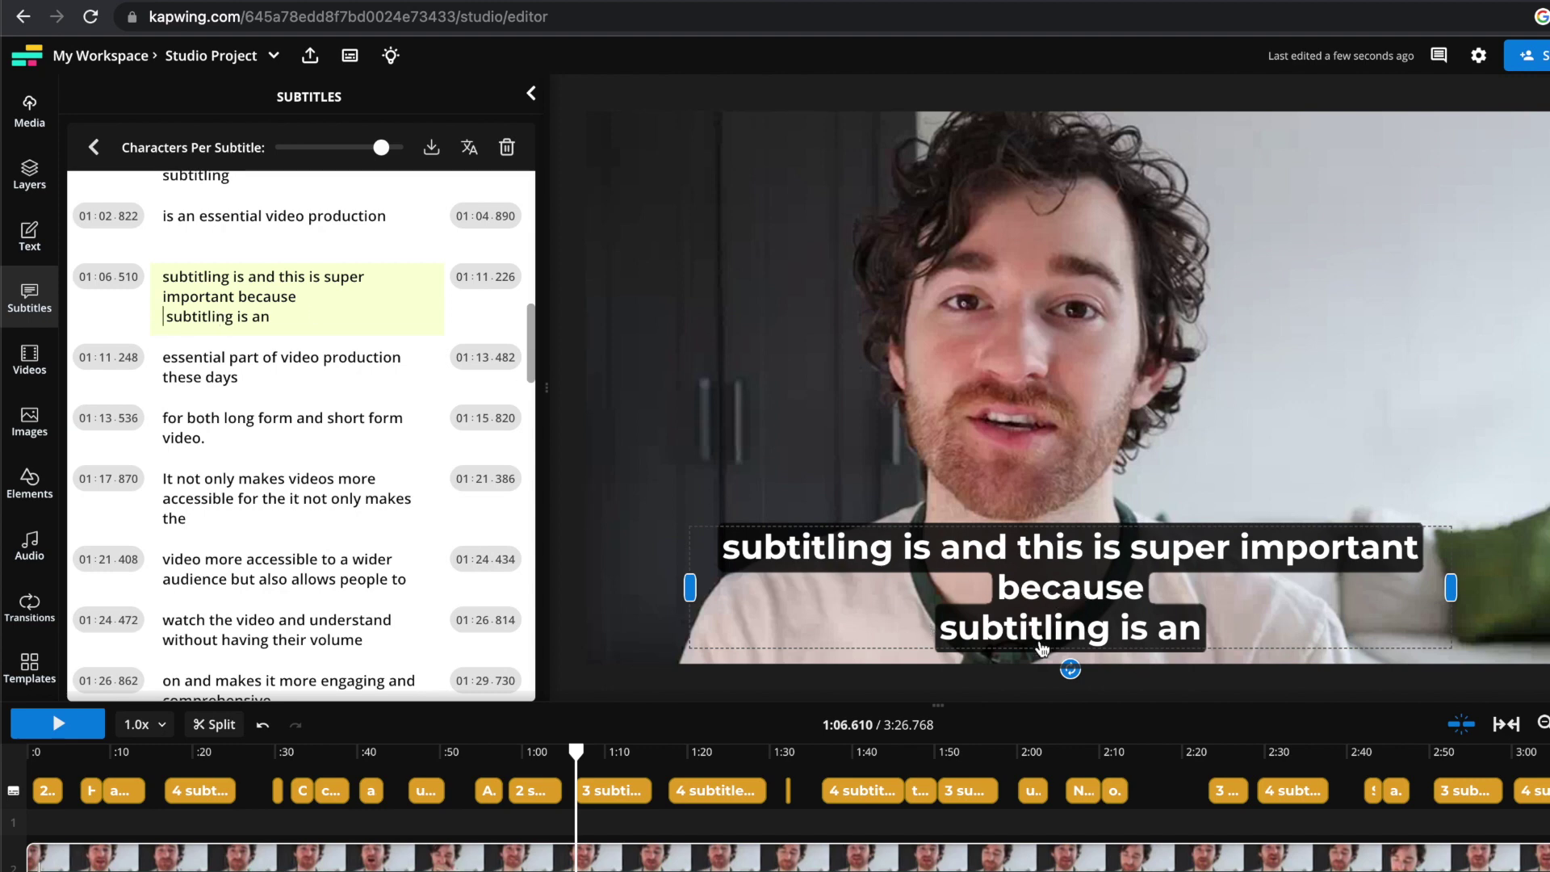
scroll(306, 525, down, 3)
click(314, 583)
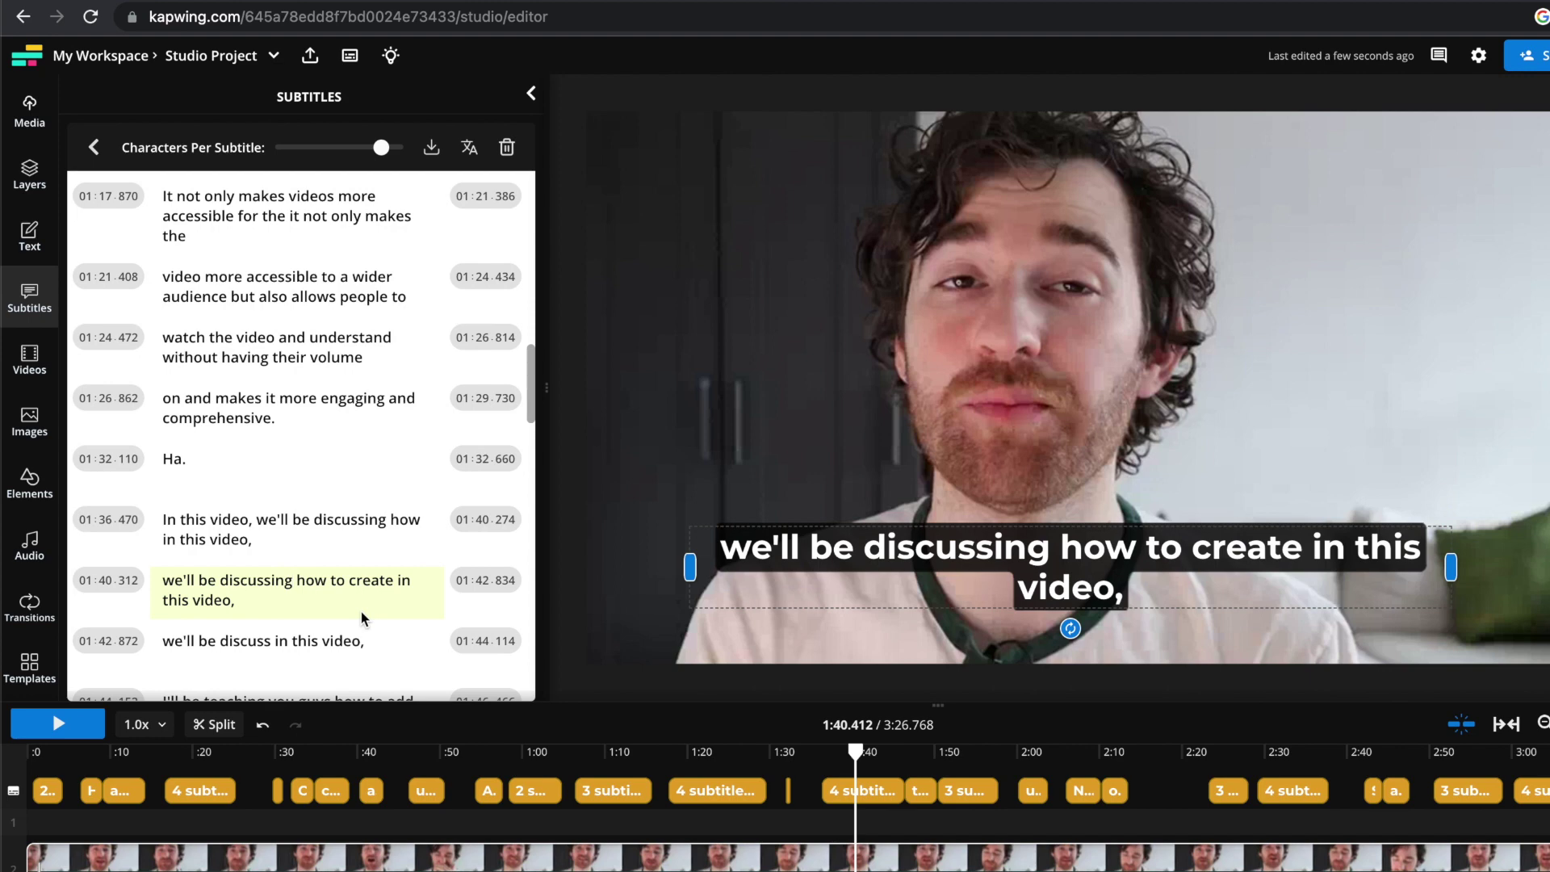
key(shift+Return)
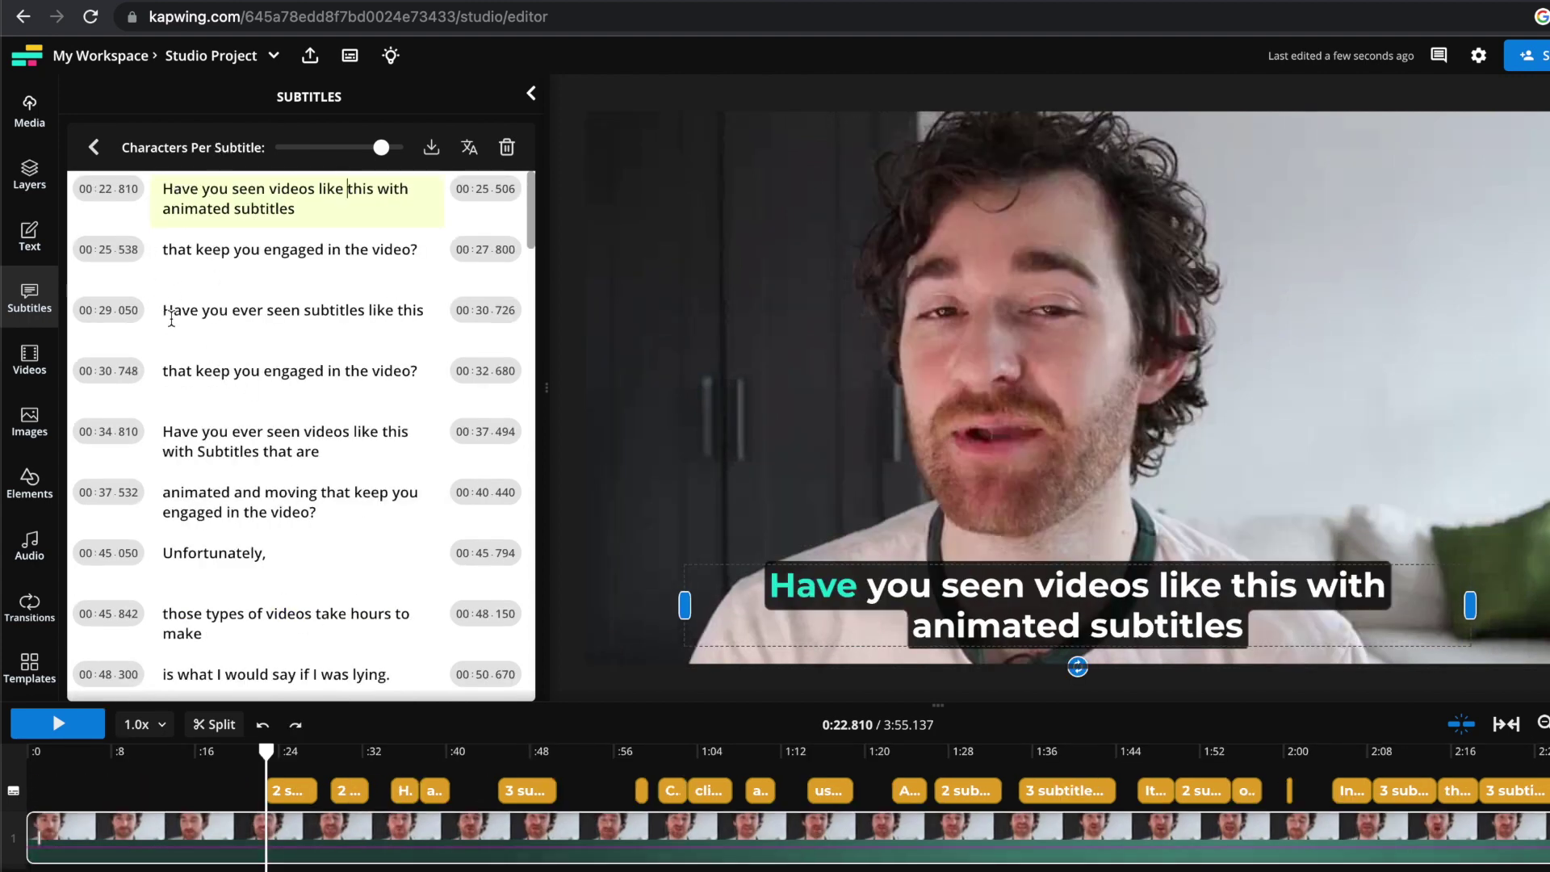
click(169, 311)
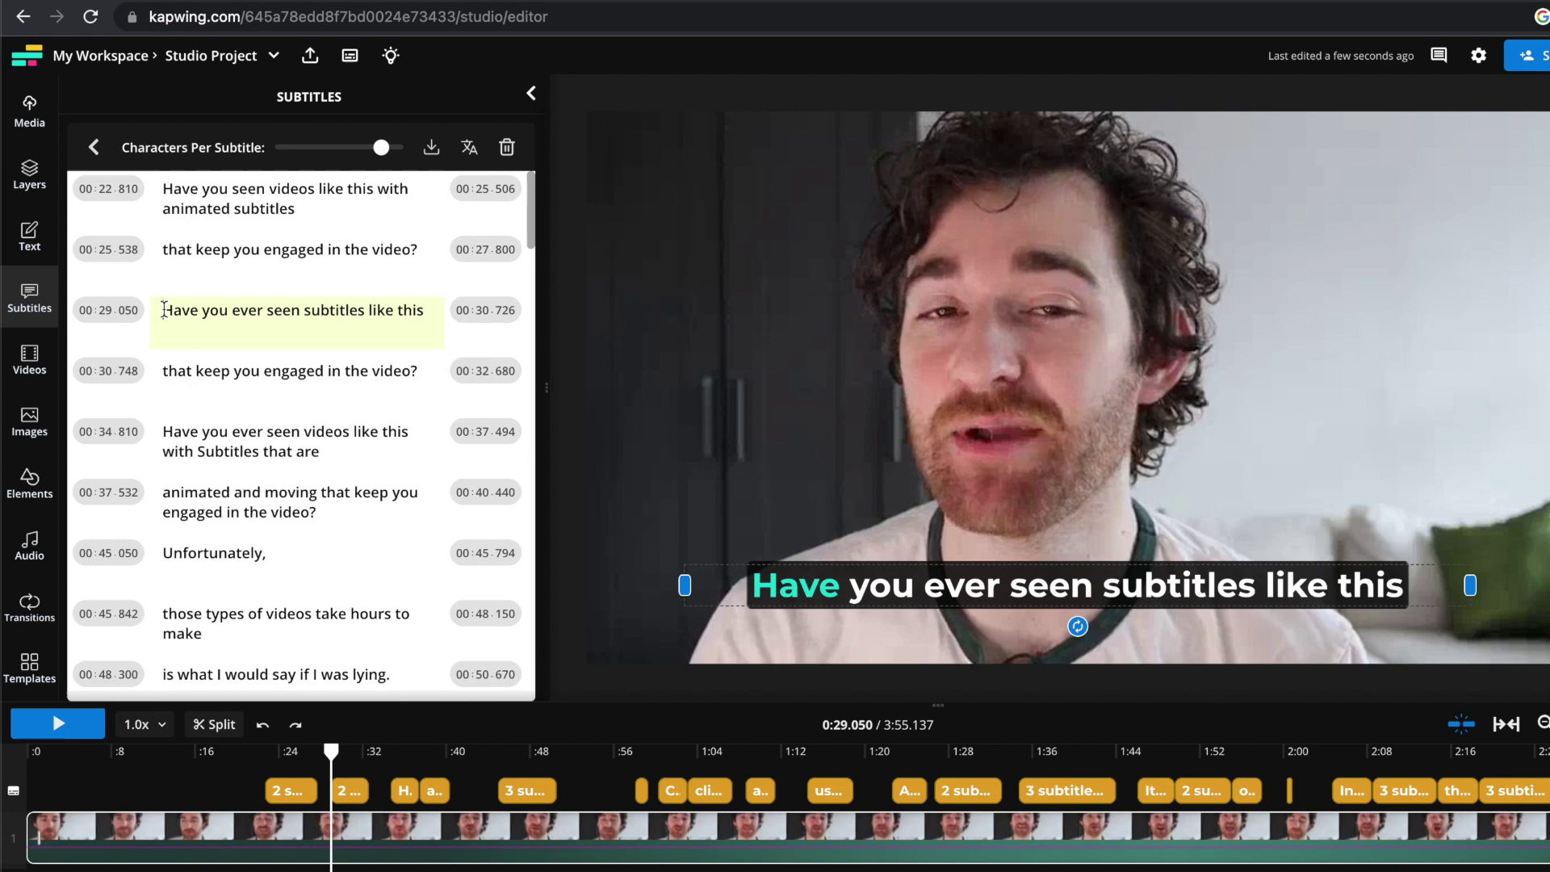
key(BackSpace)
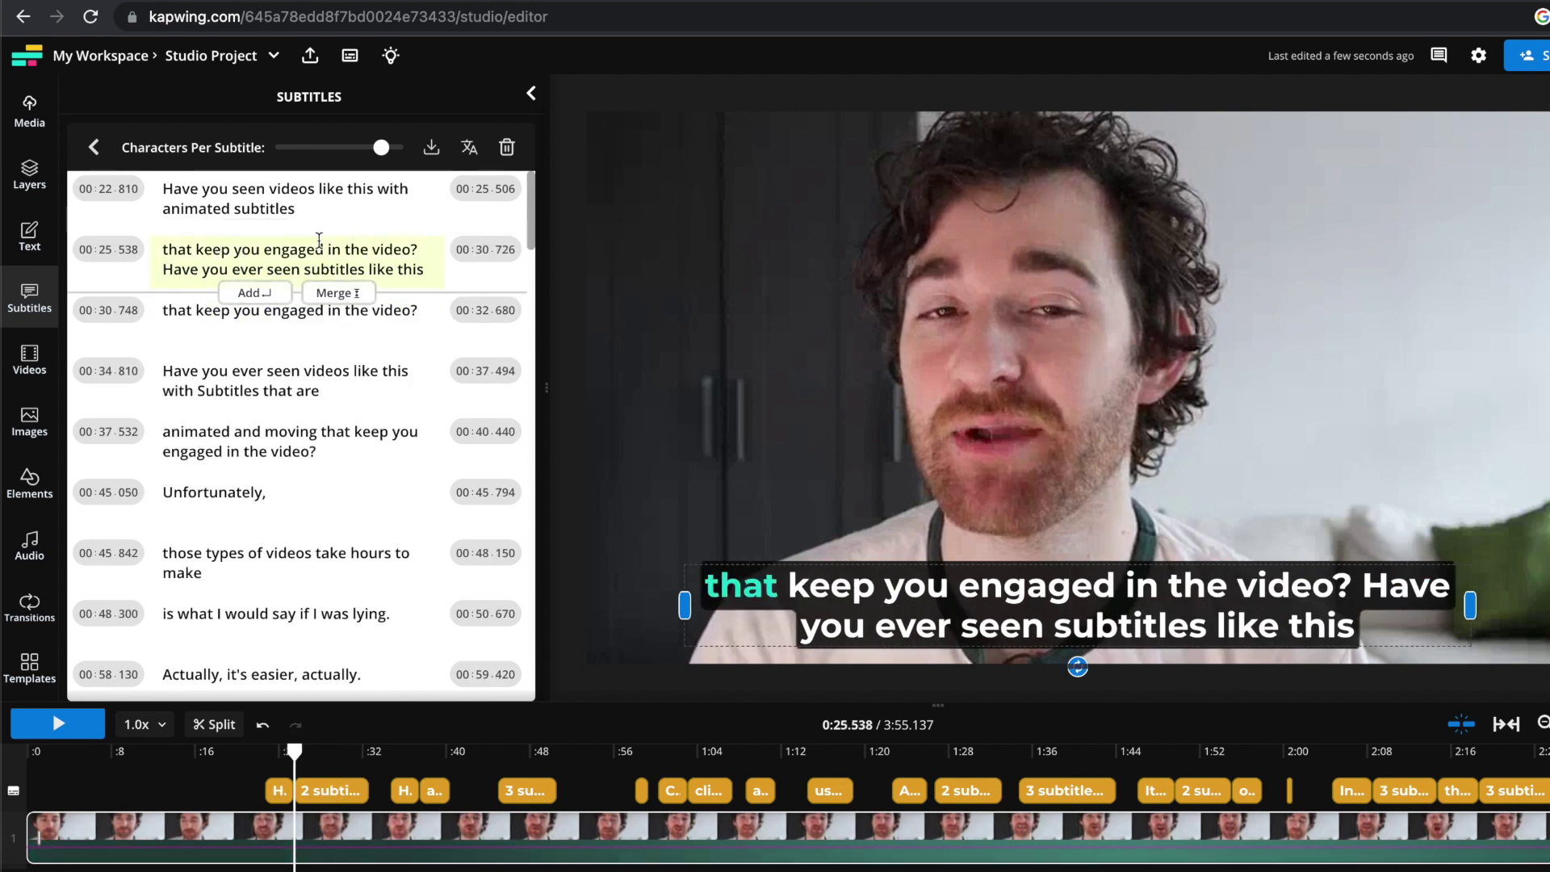
key(ctrl+z)
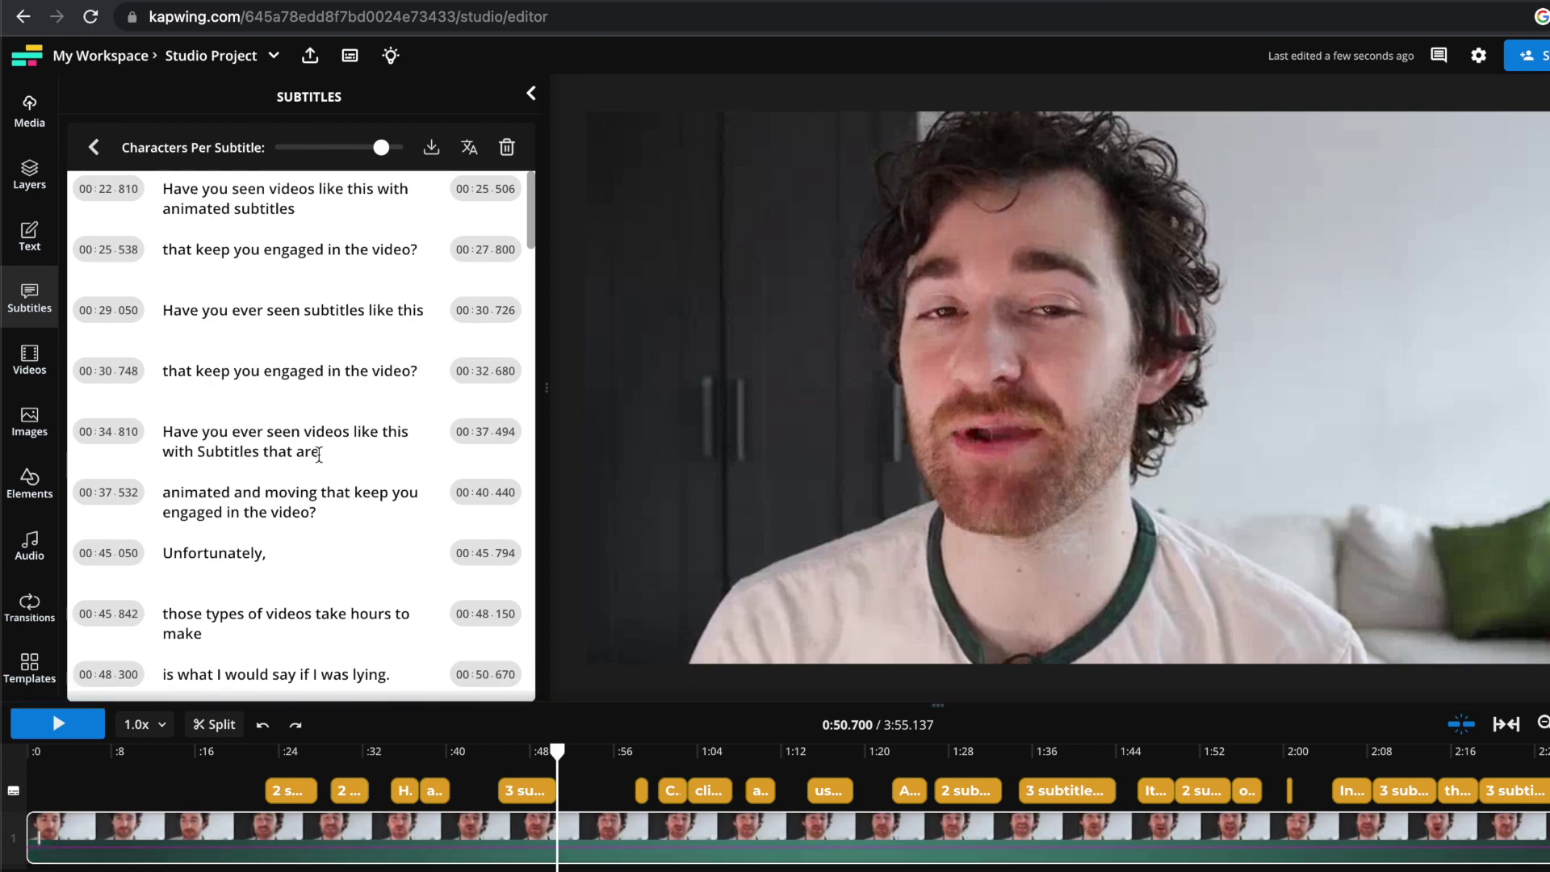
scroll(319, 455, down, 2)
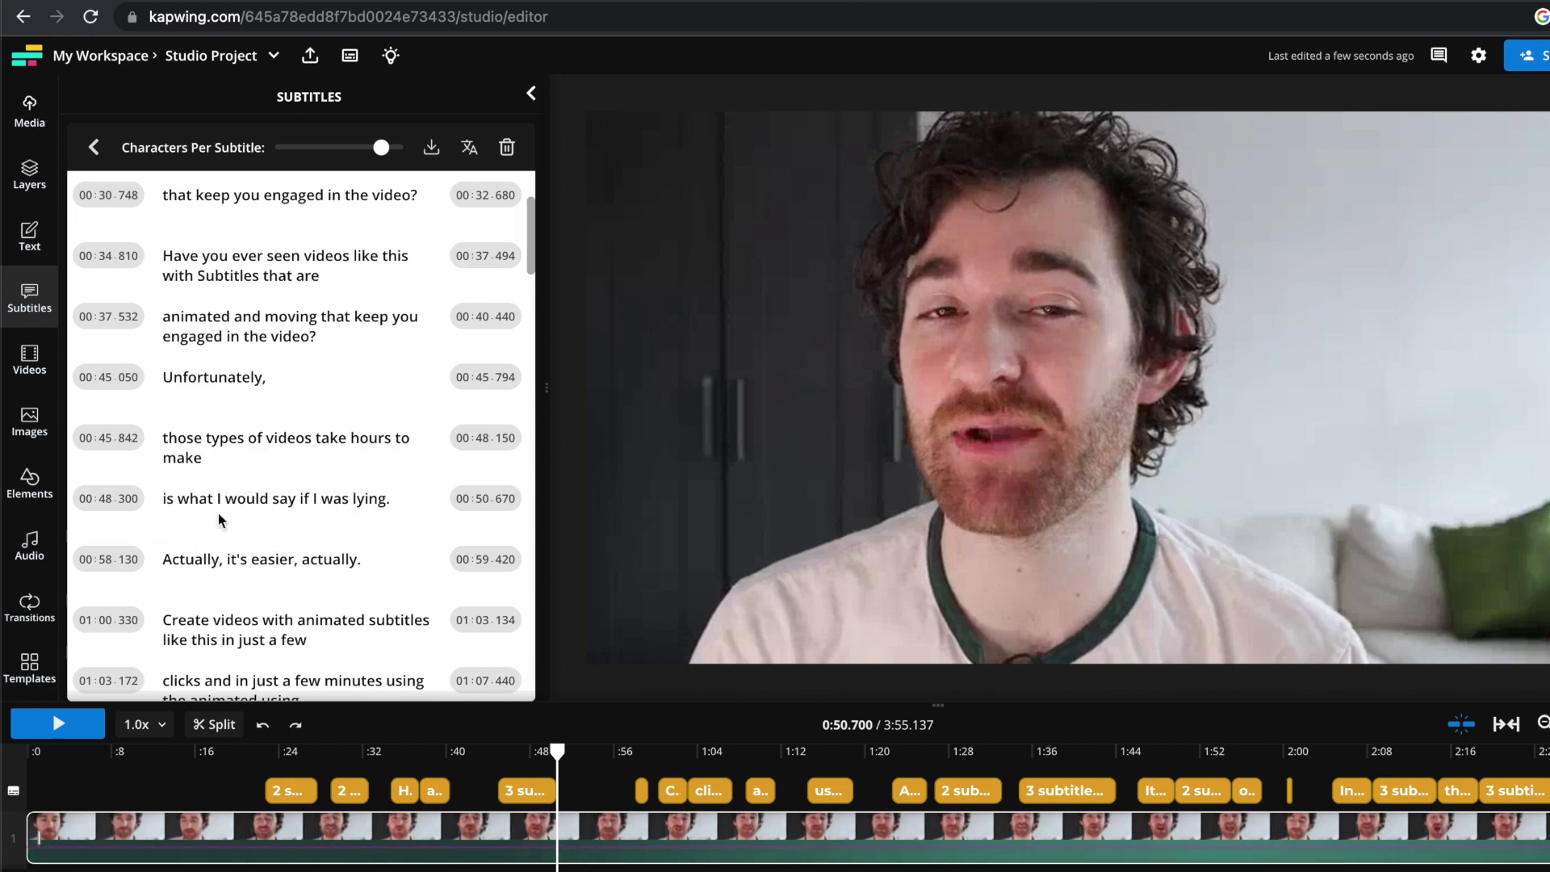
Insert a new caption reading '*sarcasm*' at 0:50.670 after the 'if I was lying' line
mouse_move(254, 544)
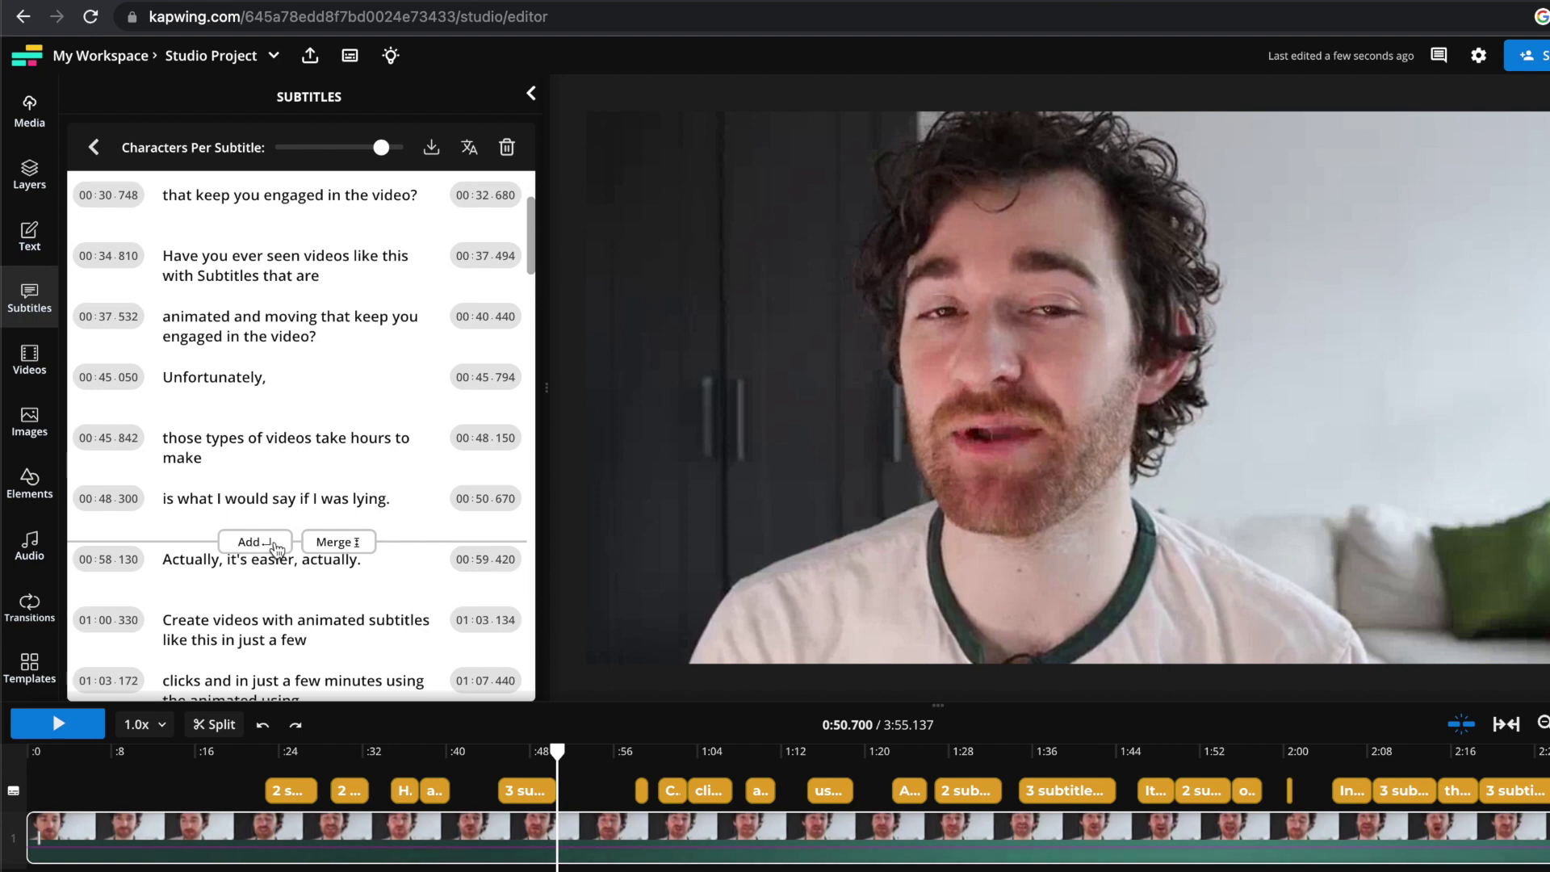
click(257, 544)
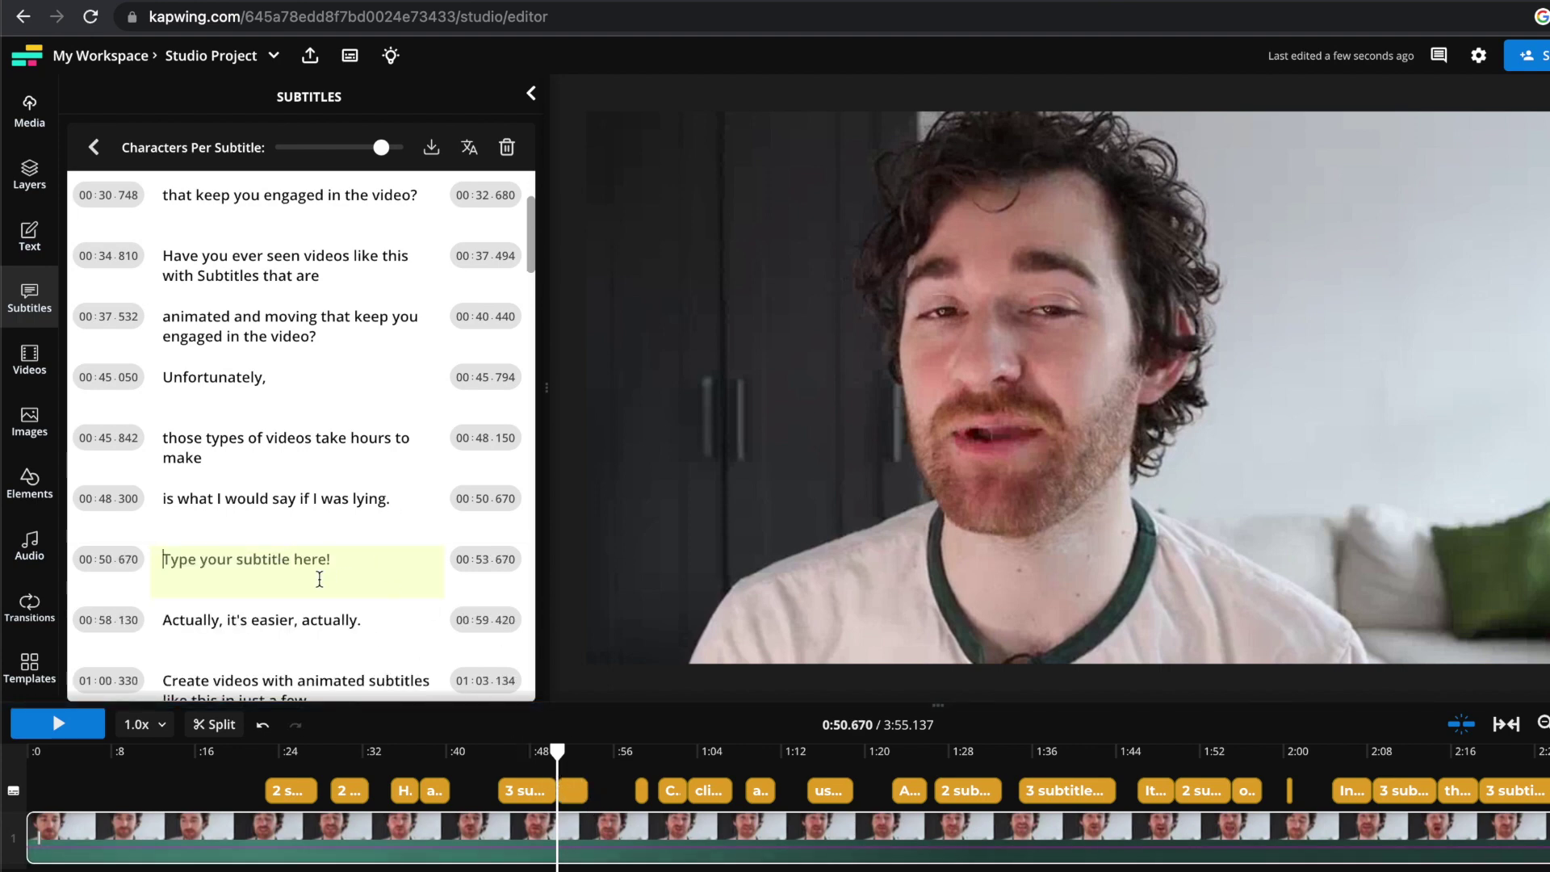
text(*sarcasm*)
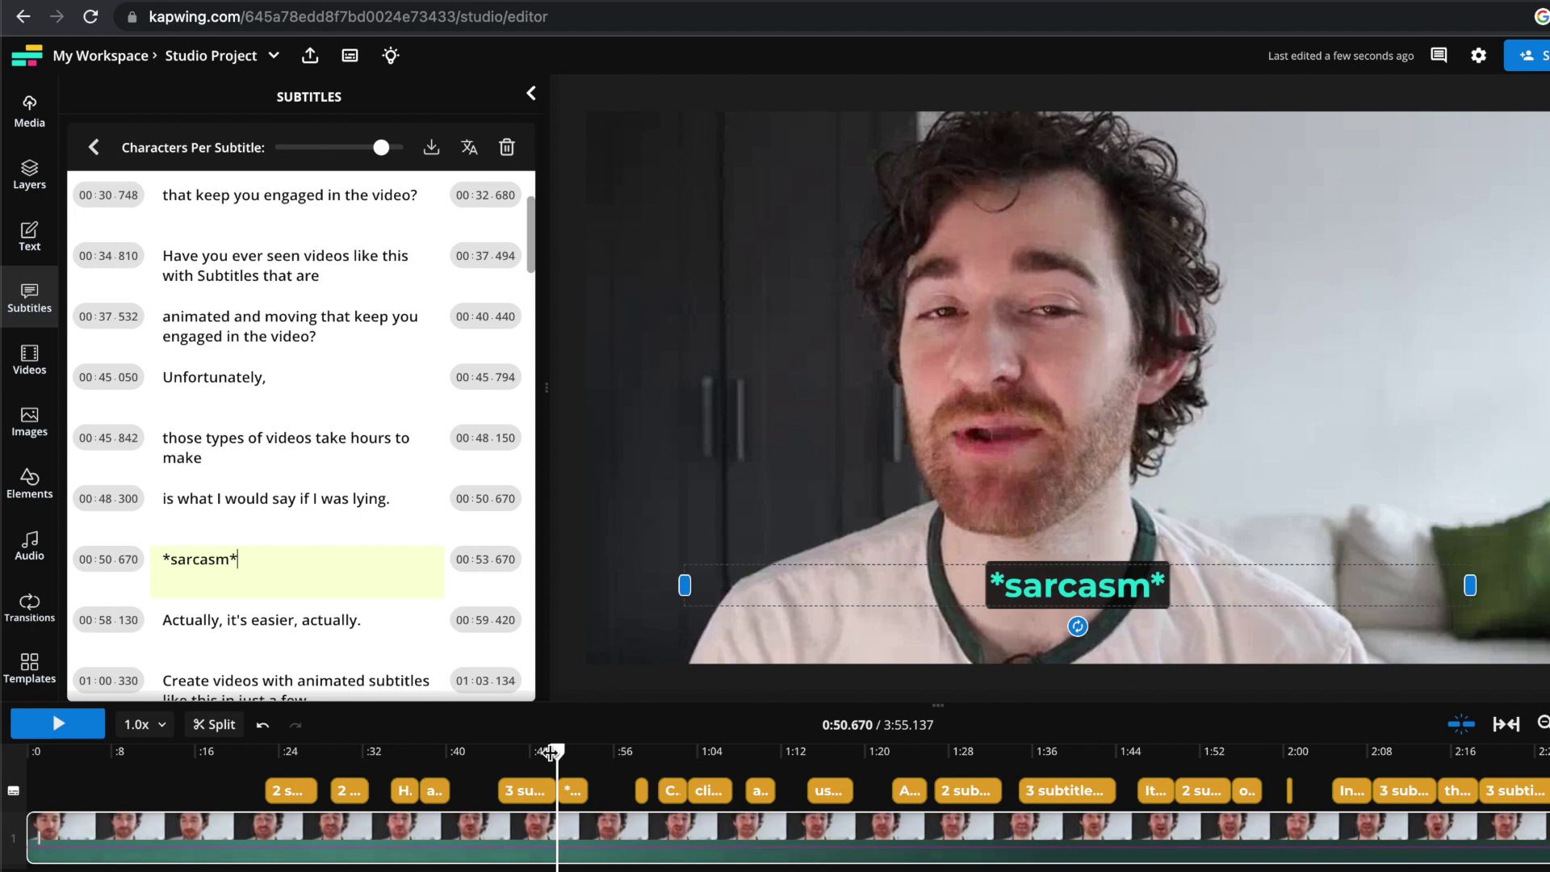
scroll(267, 363, up, 3)
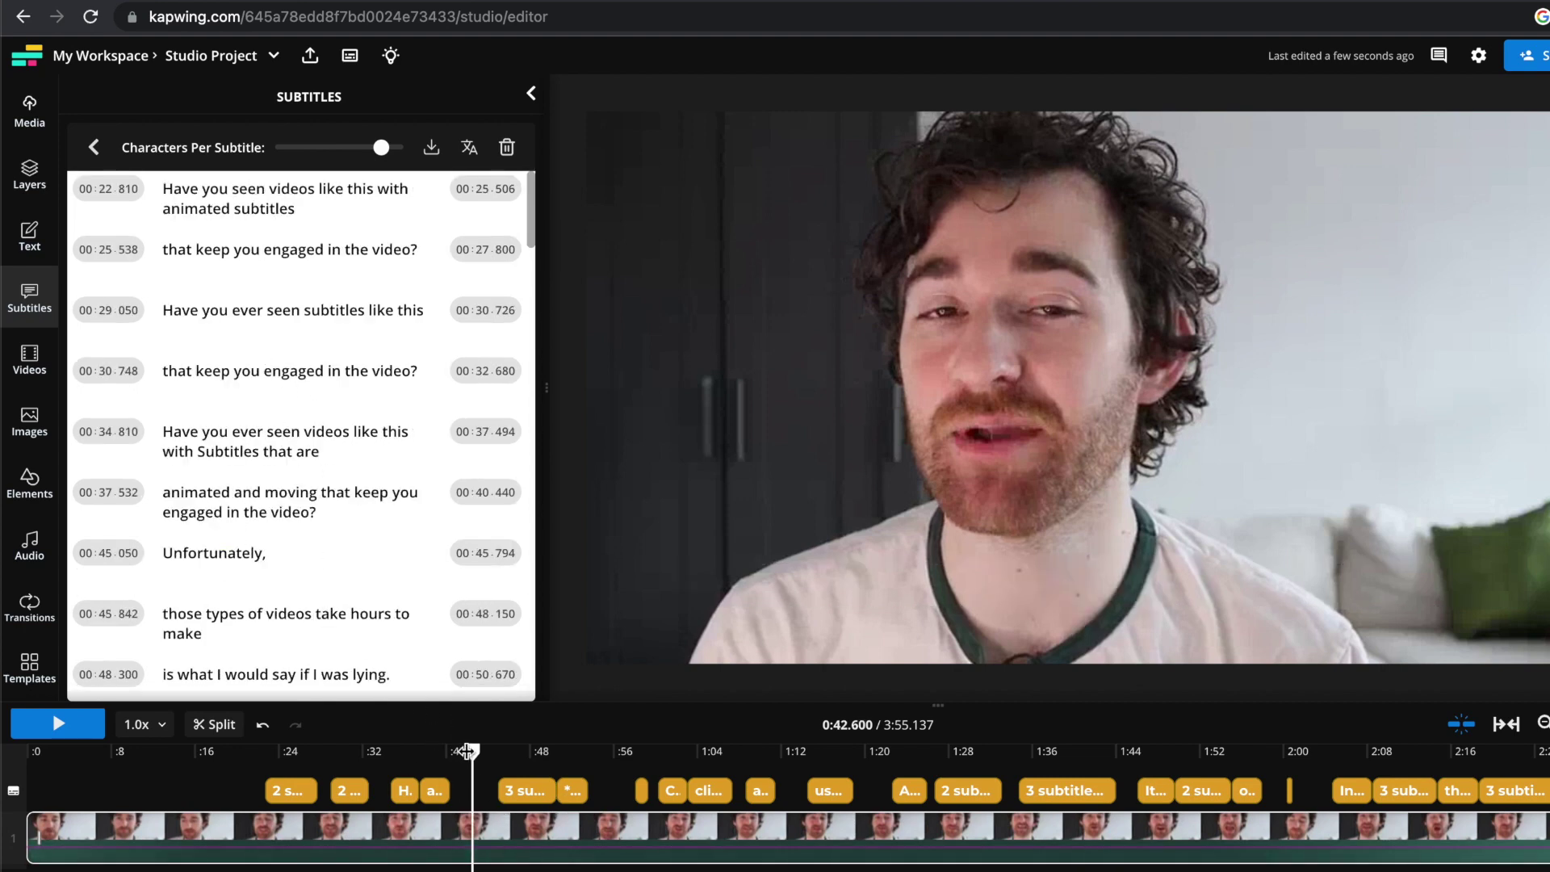
Snap the 'animated and moving…' line's end to 00:42.700 and the opening line's start to 00:19.500
mouse_move(472, 751)
mouse_down()
mouse_move(440, 751)
mouse_move(498, 750)
mouse_move(474, 751)
mouse_up()
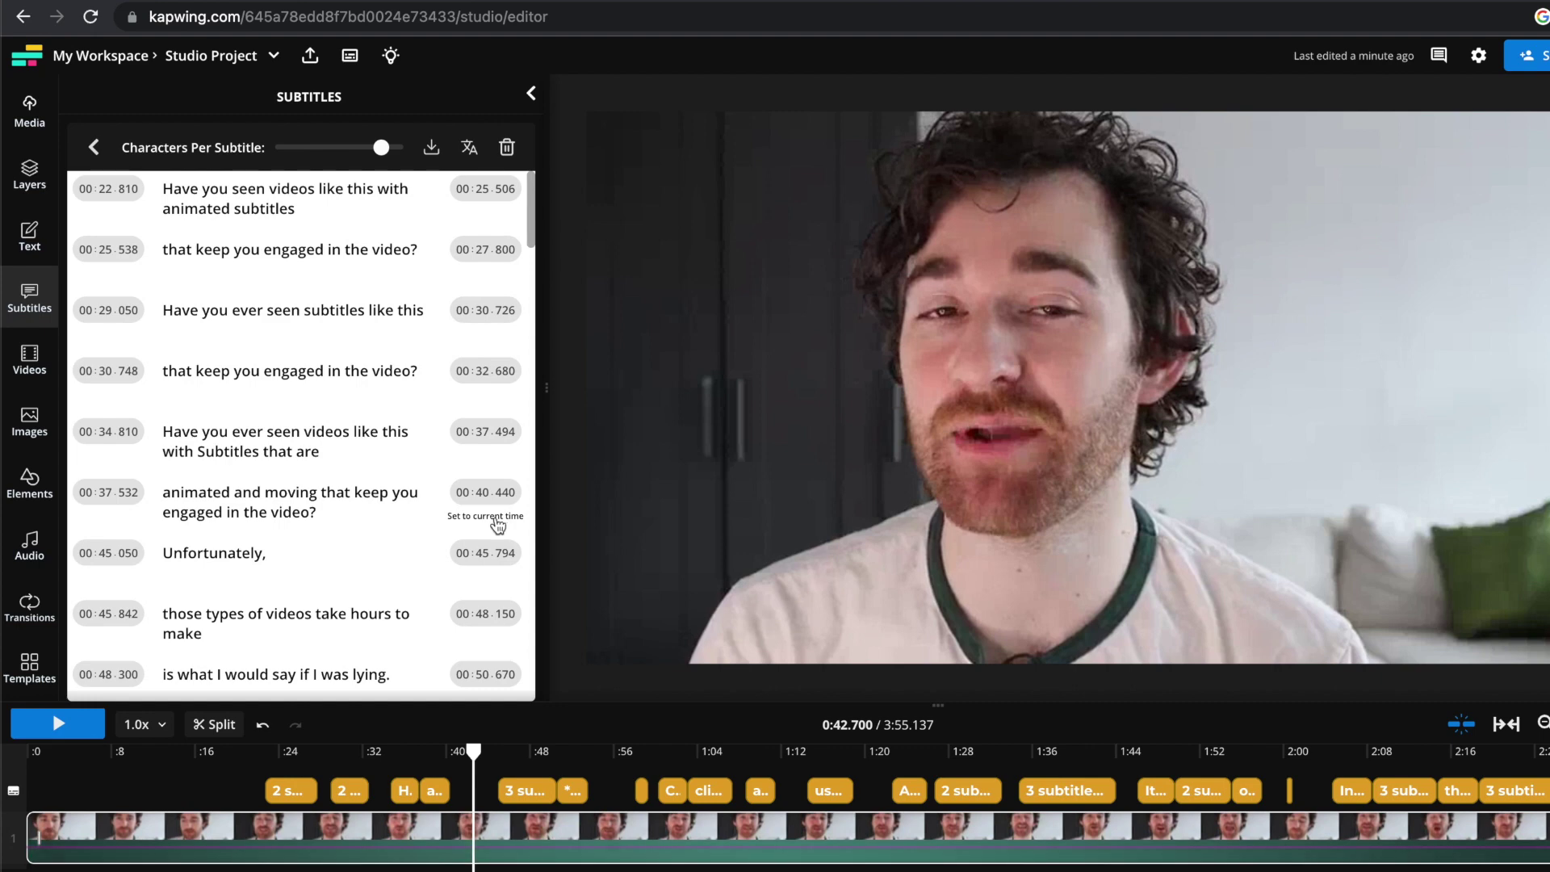
click(495, 521)
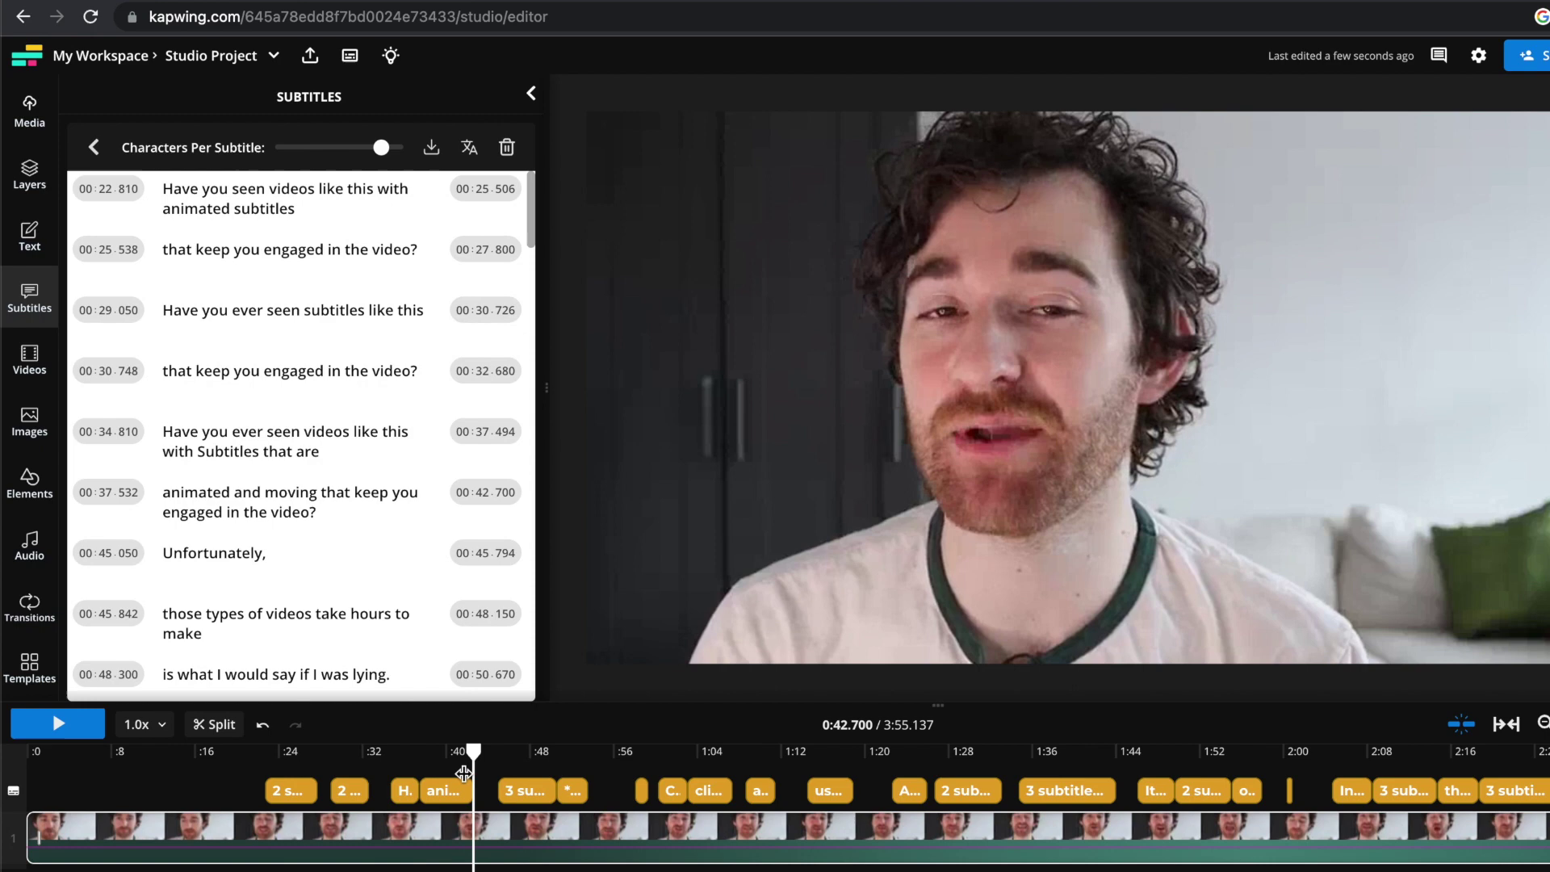
click(231, 795)
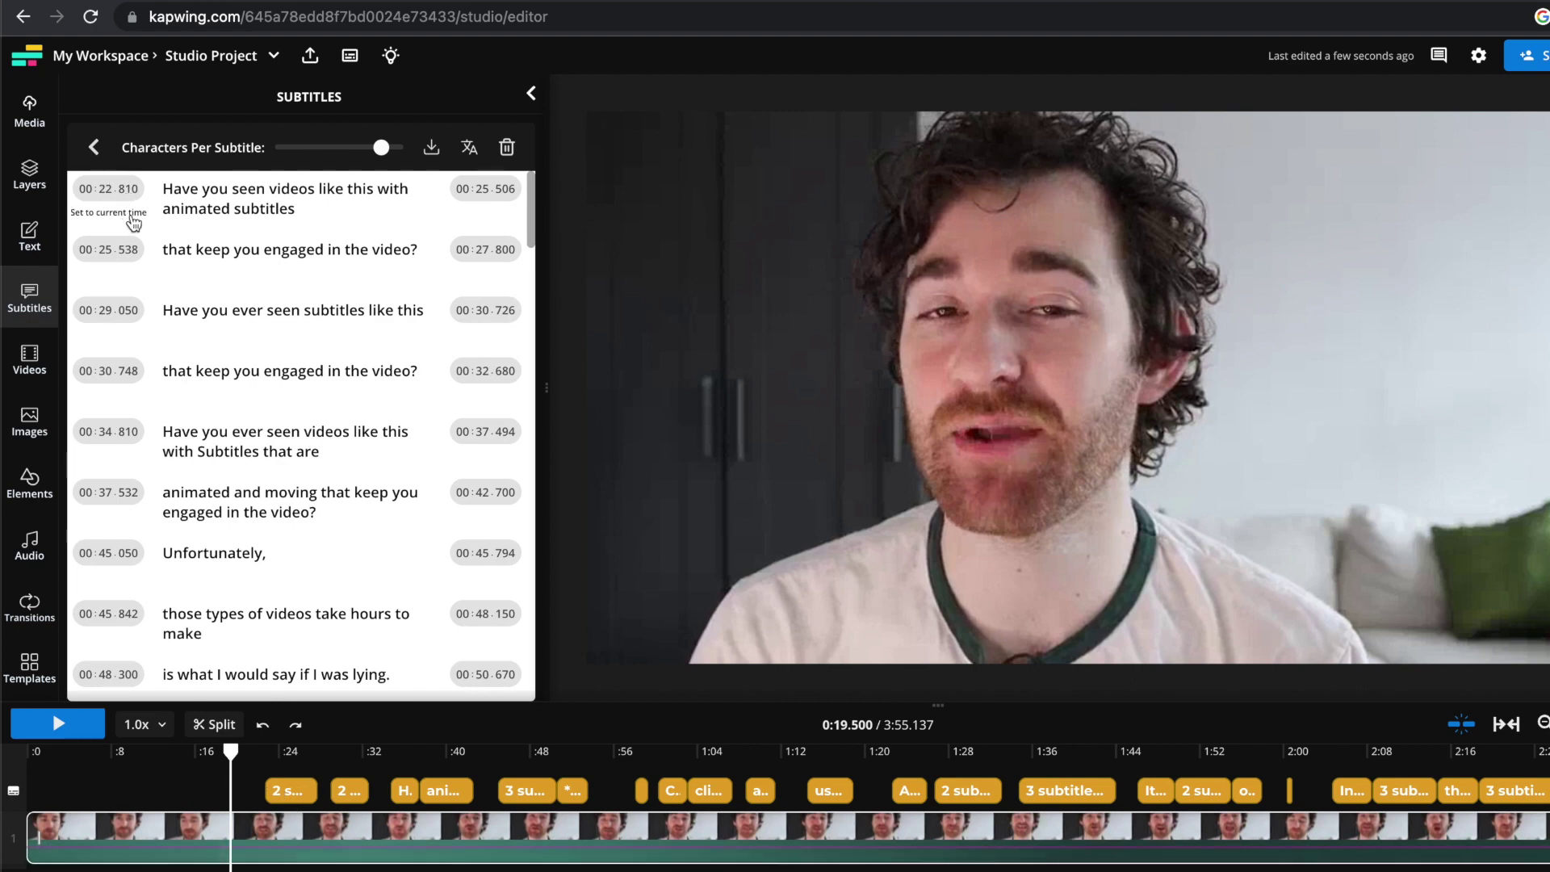
click(133, 221)
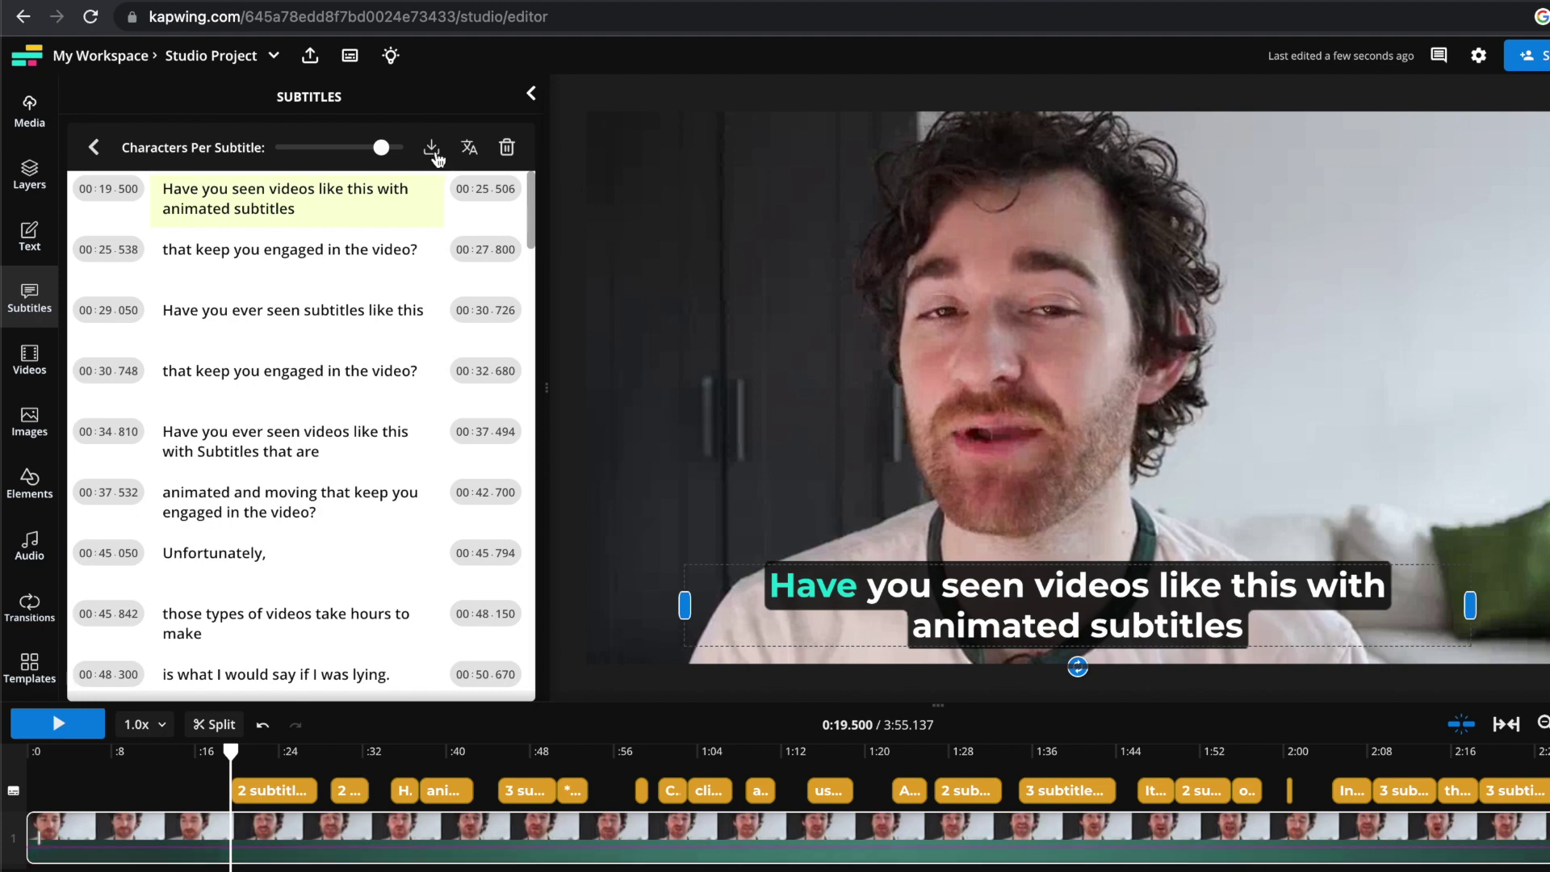
Save the subtitles from the Subtitles panel as a .TXT file
click(432, 152)
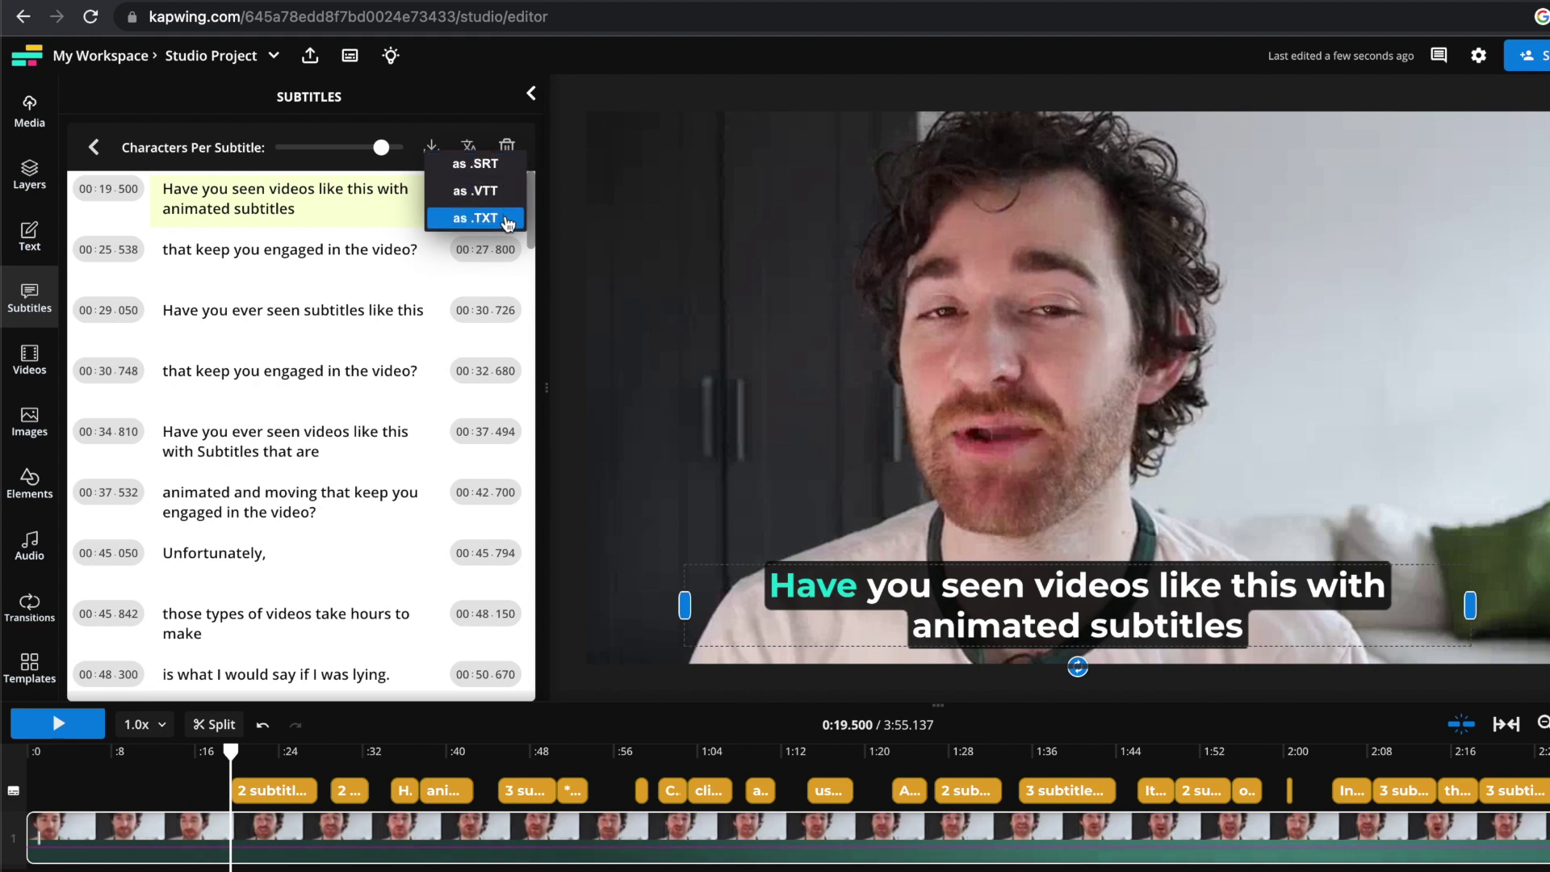
click(508, 223)
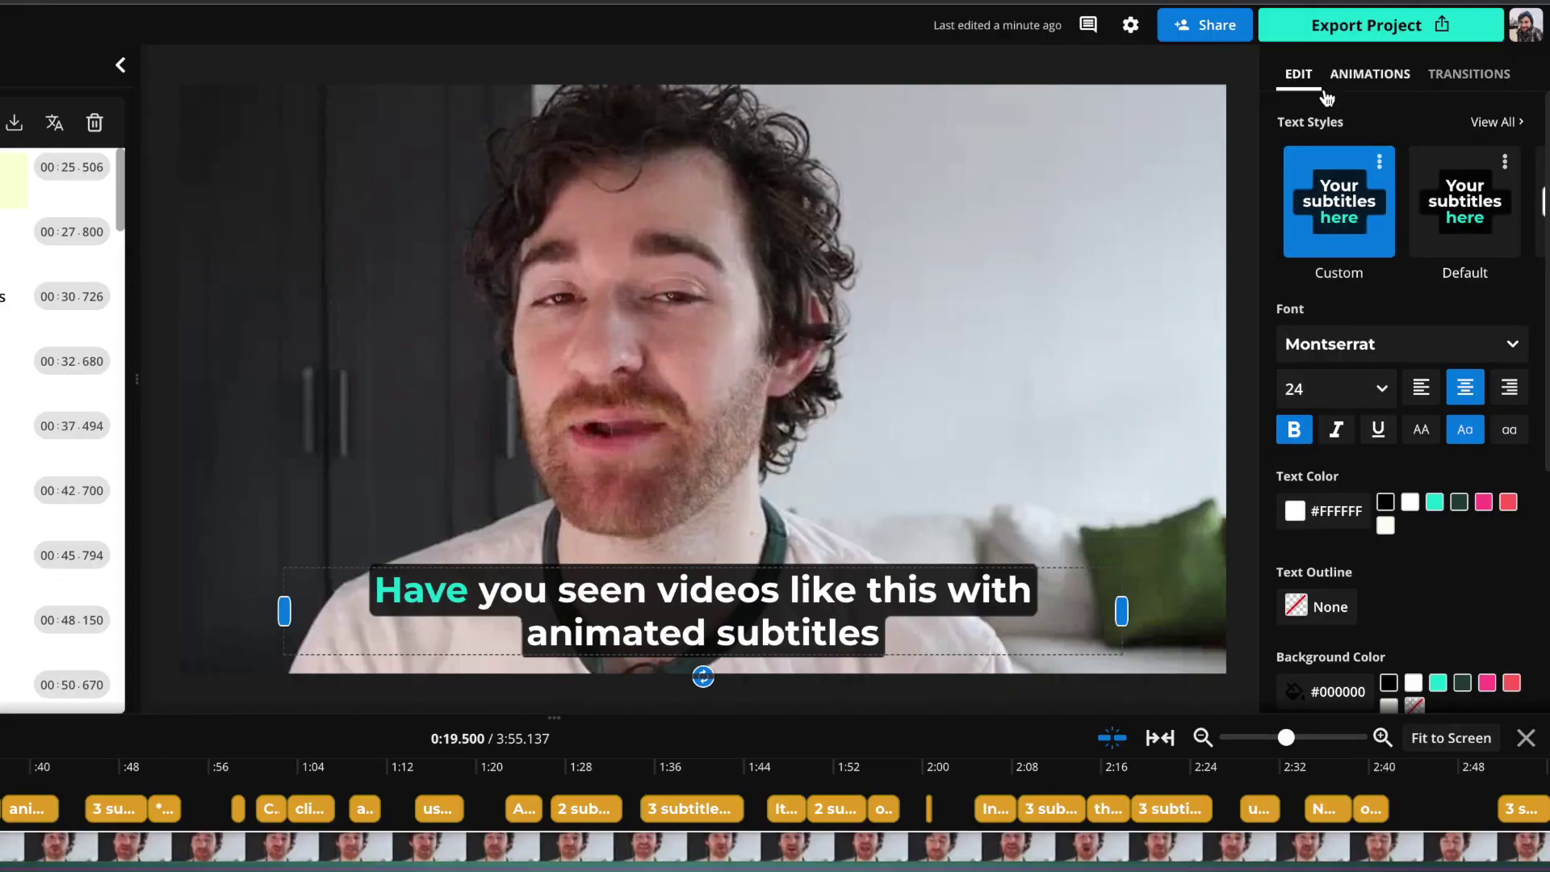
click(1381, 390)
click(1381, 390)
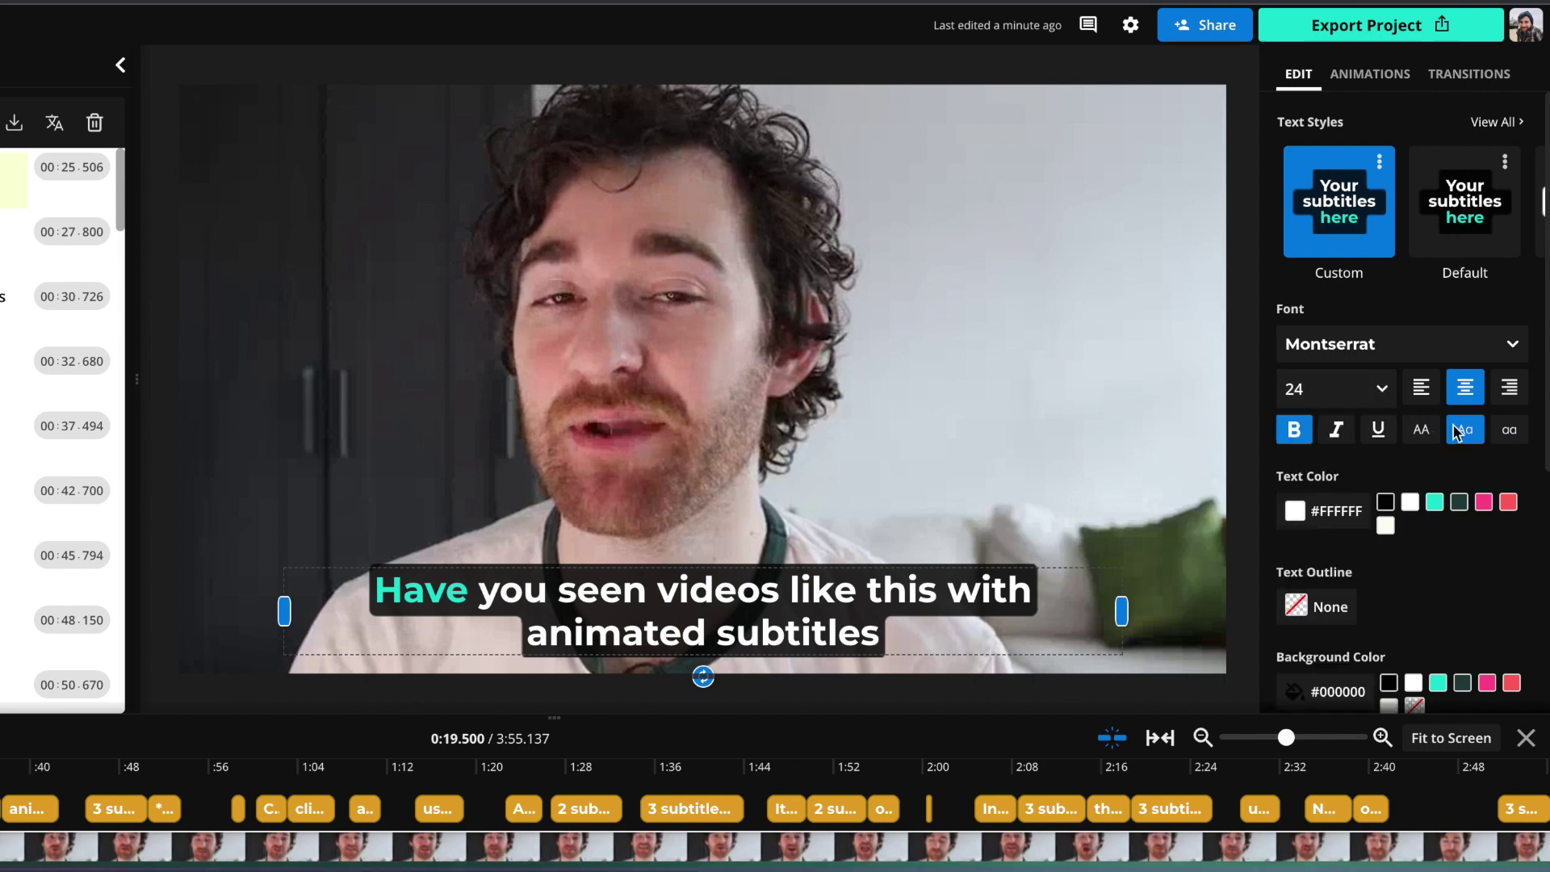
click(1347, 352)
scroll(1355, 578, down, 6)
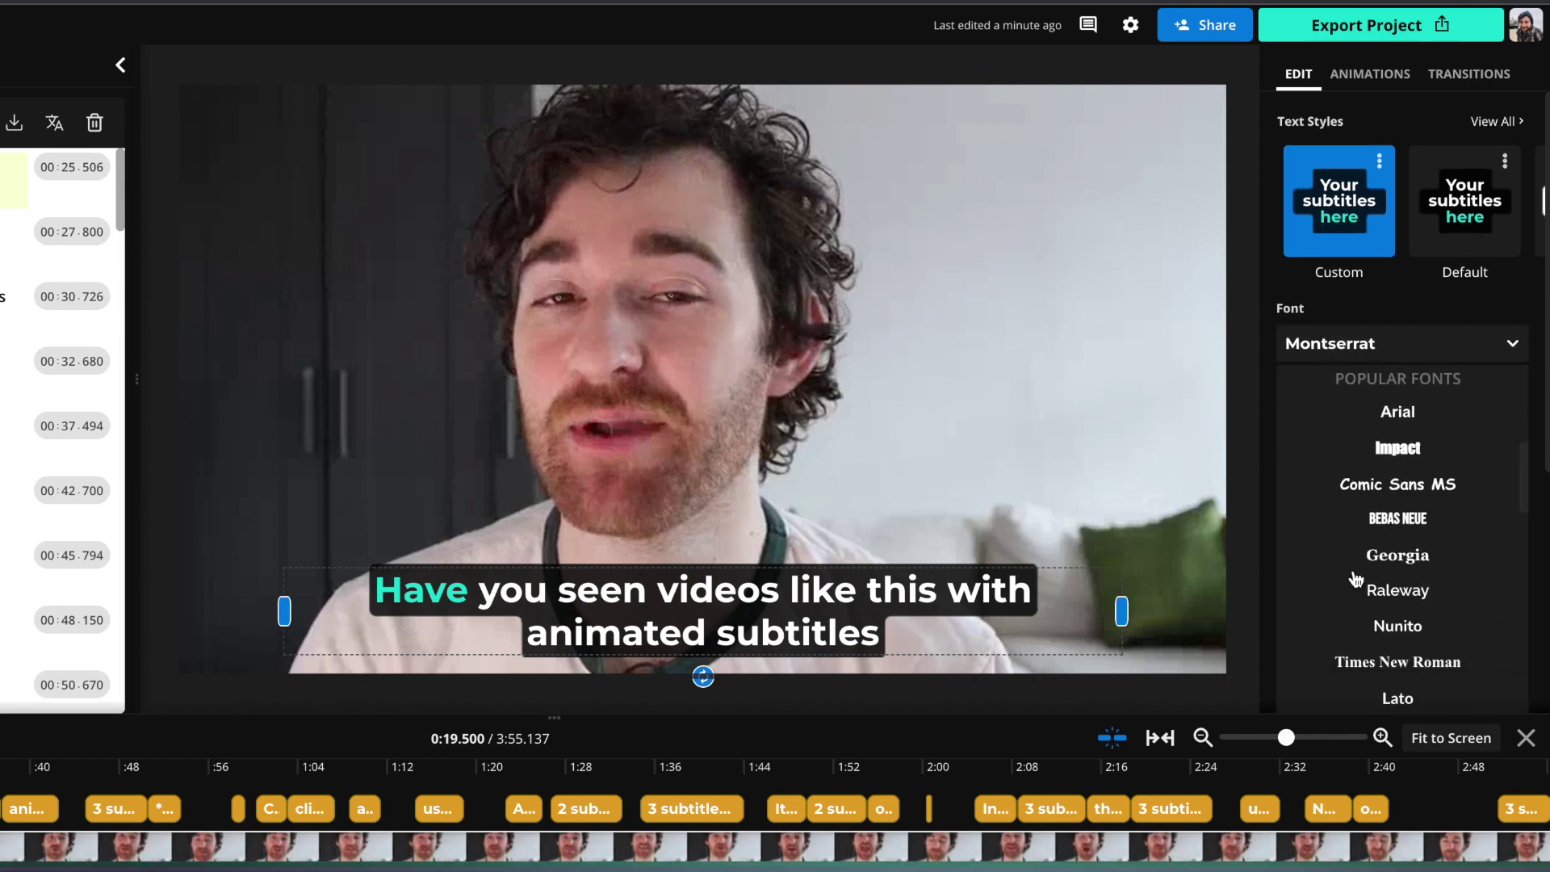
scroll(1356, 578, down, 2)
scroll(1372, 484, up, 8)
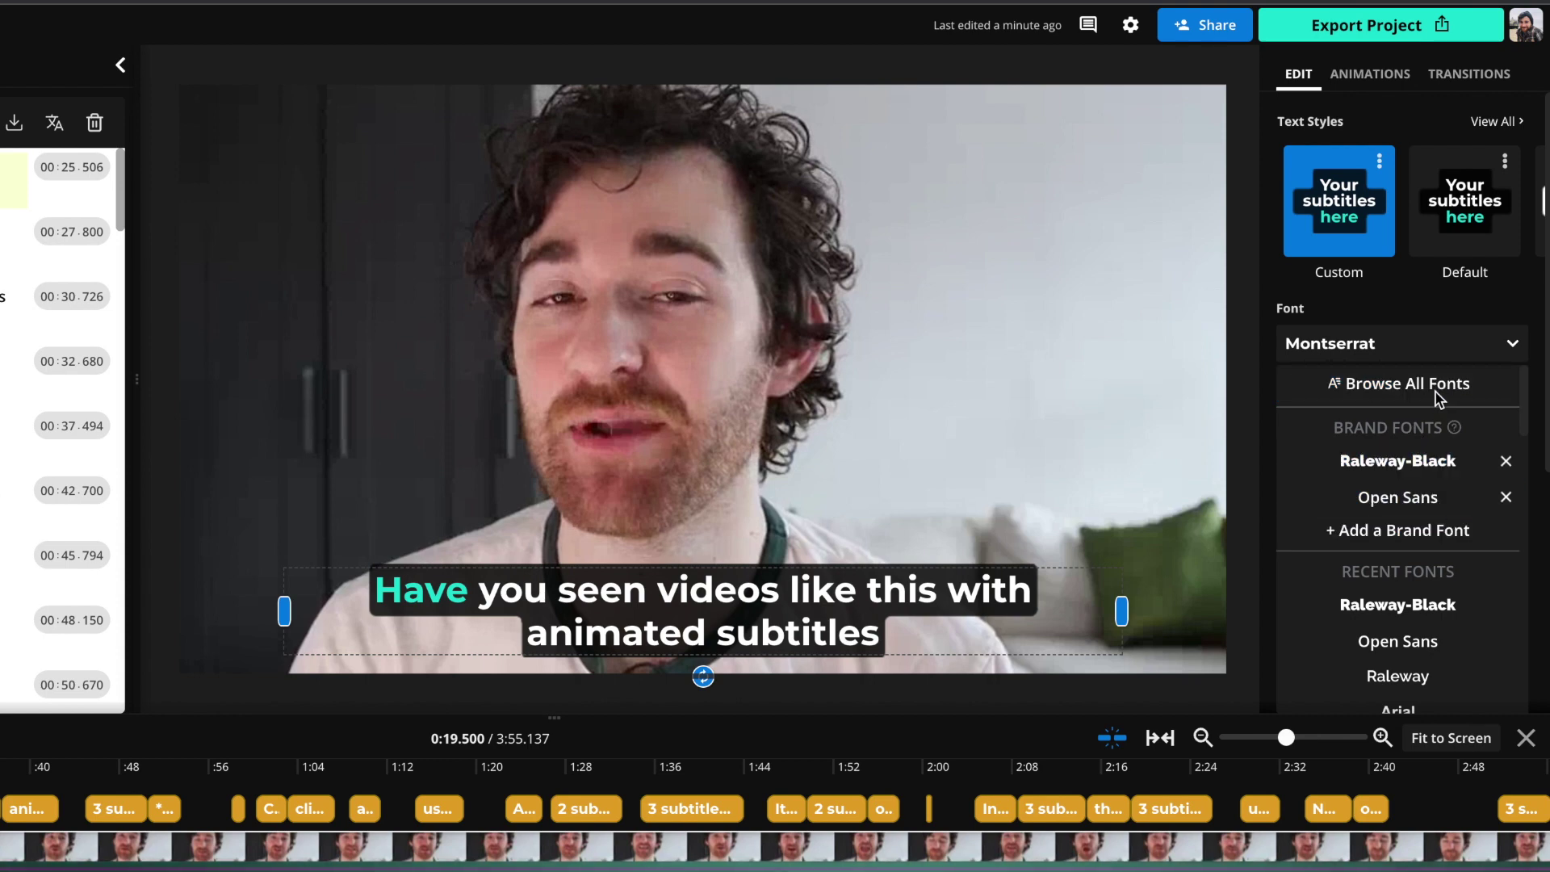
scroll(1505, 398, down, 2)
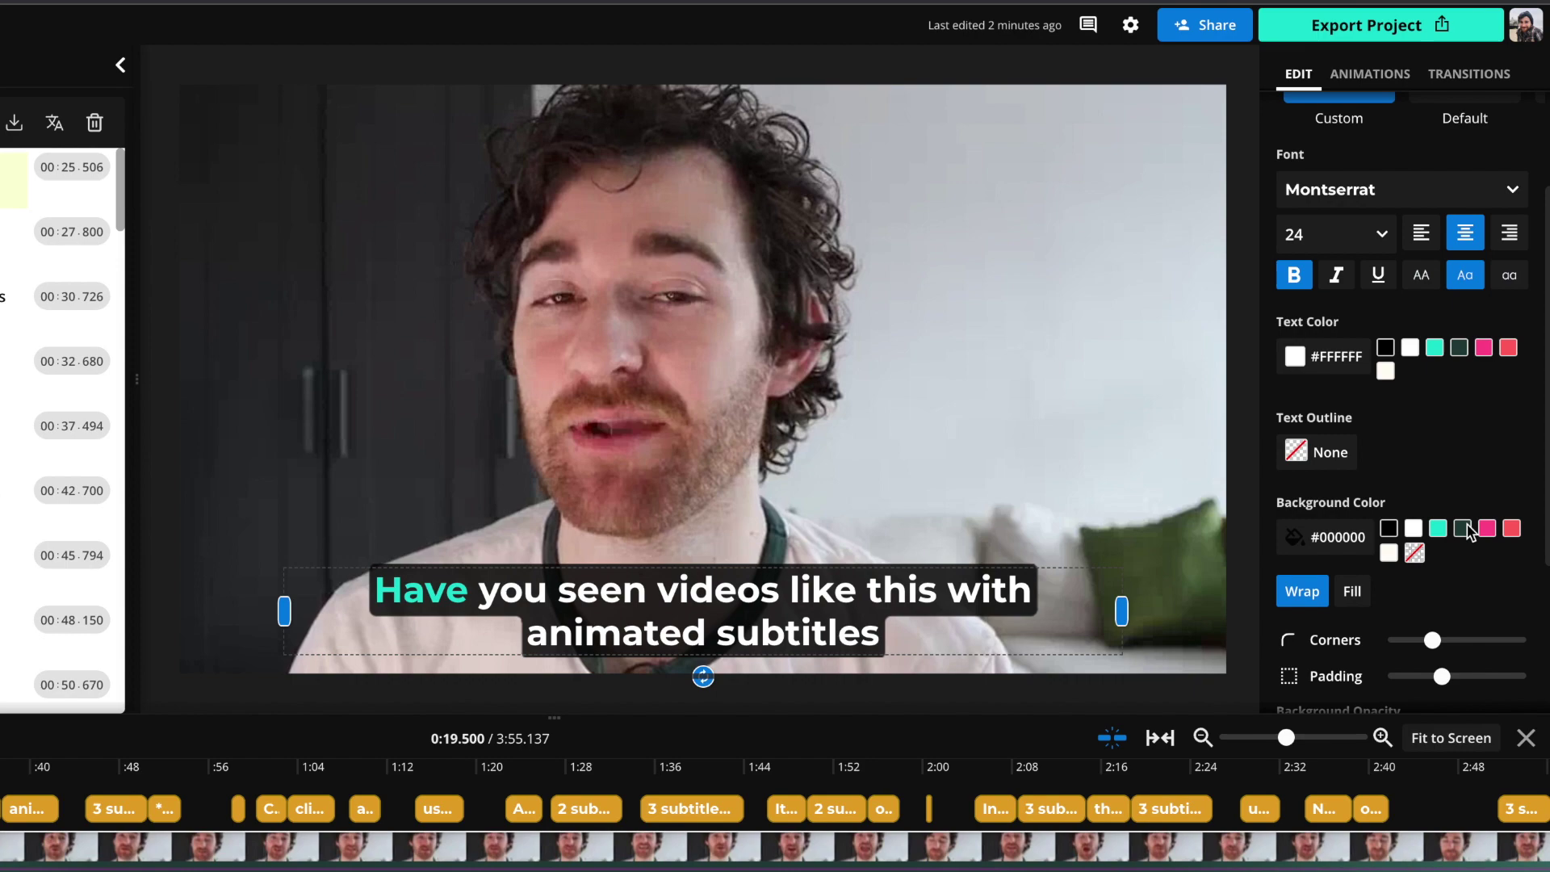
scroll(1509, 539, down, 2)
scroll(1410, 472, up, 4)
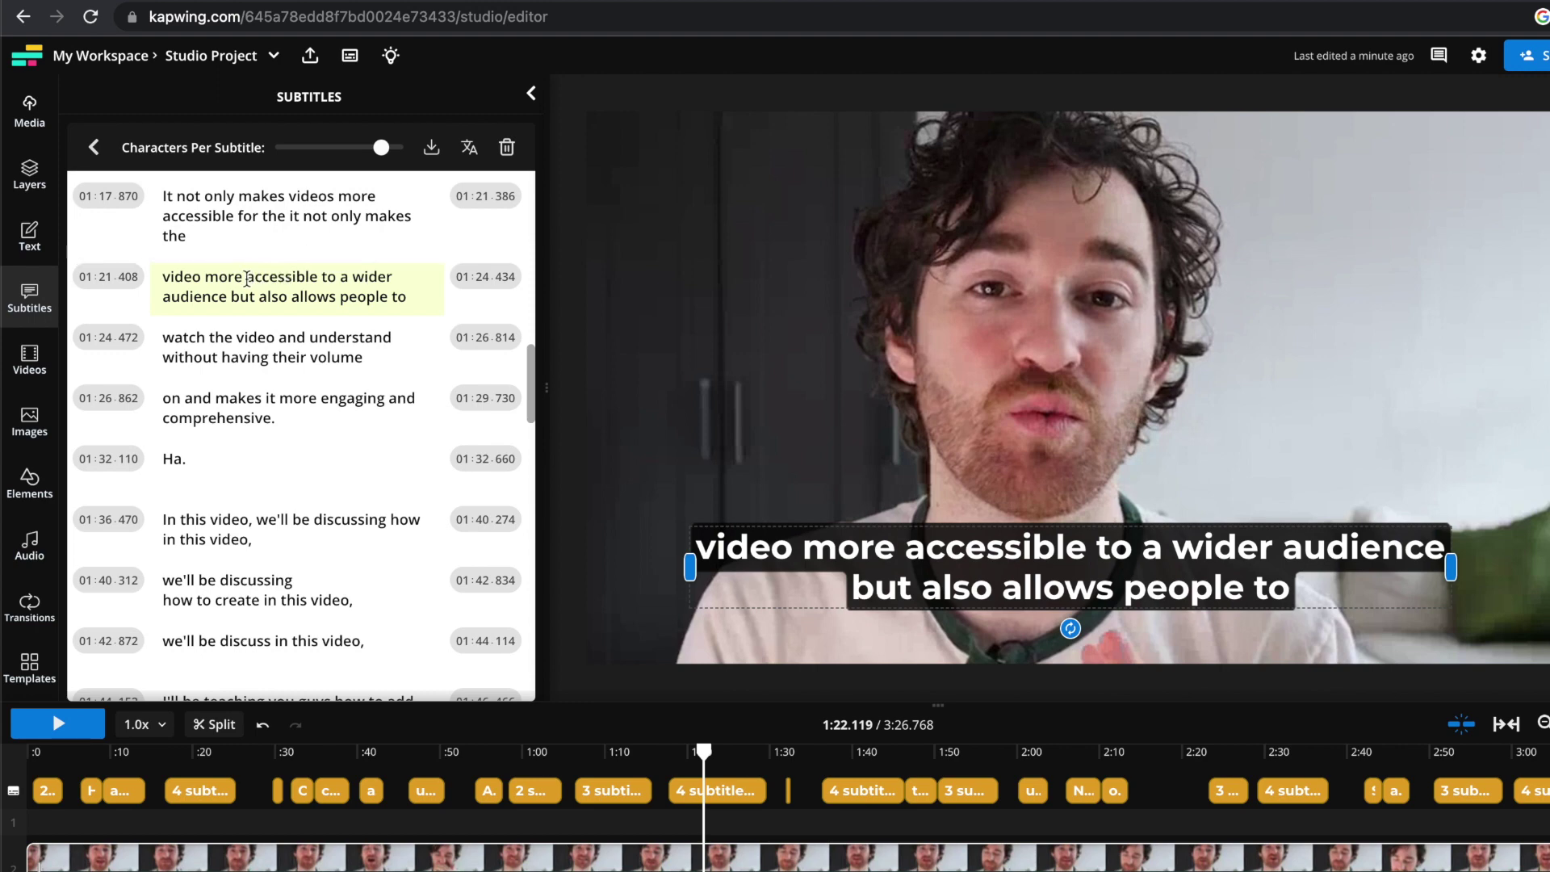
Format the caption words 'accessible to a wider' as italic, underlined teal #18E1D4 text
drag(246, 277, 395, 269)
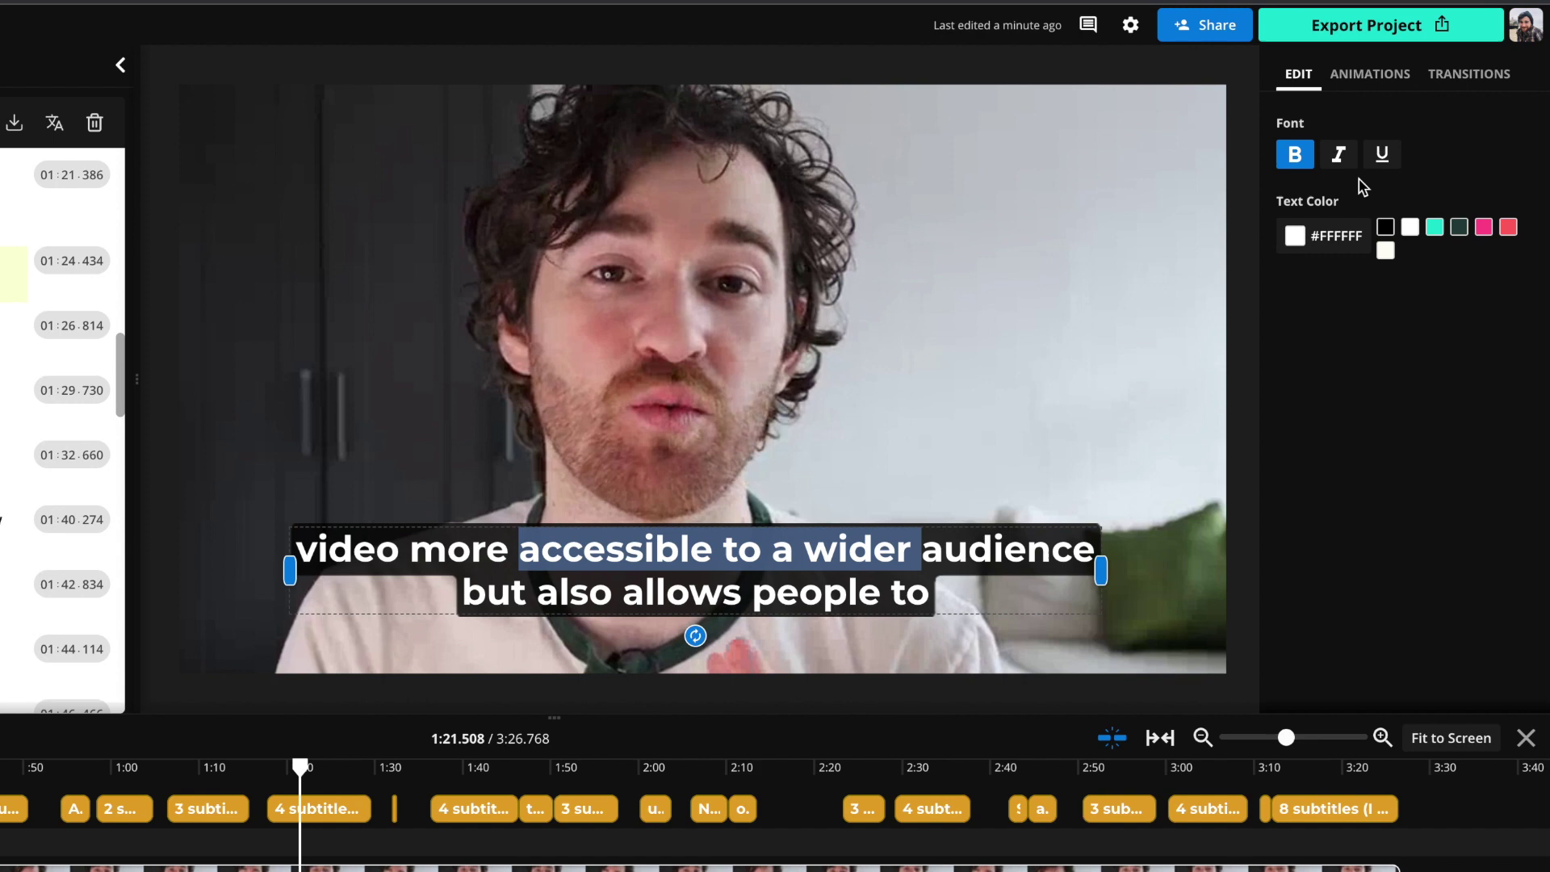
click(1339, 159)
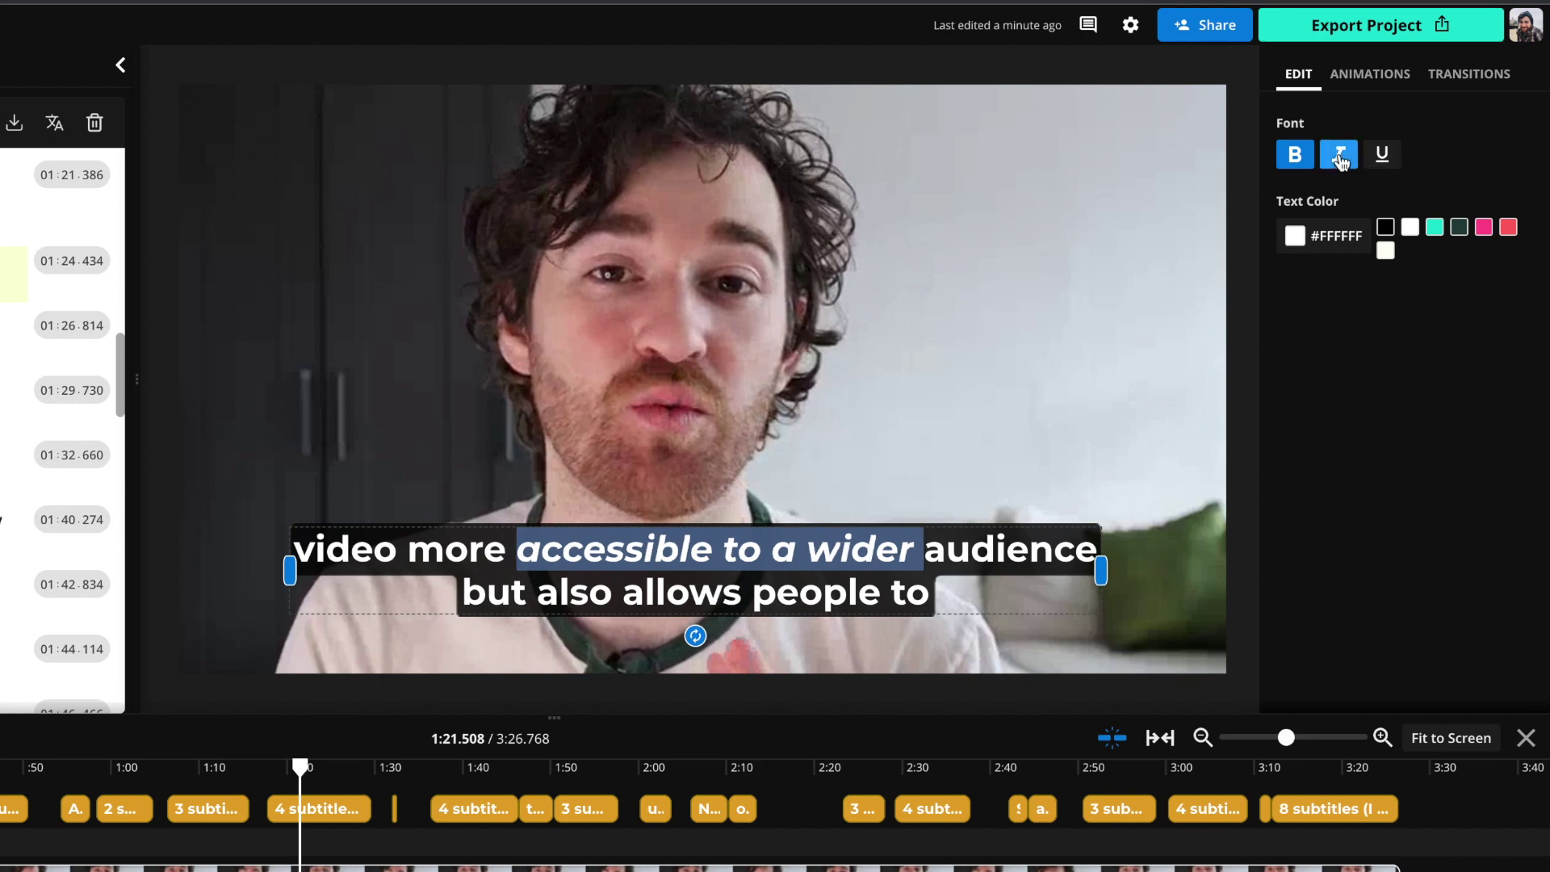
click(1383, 160)
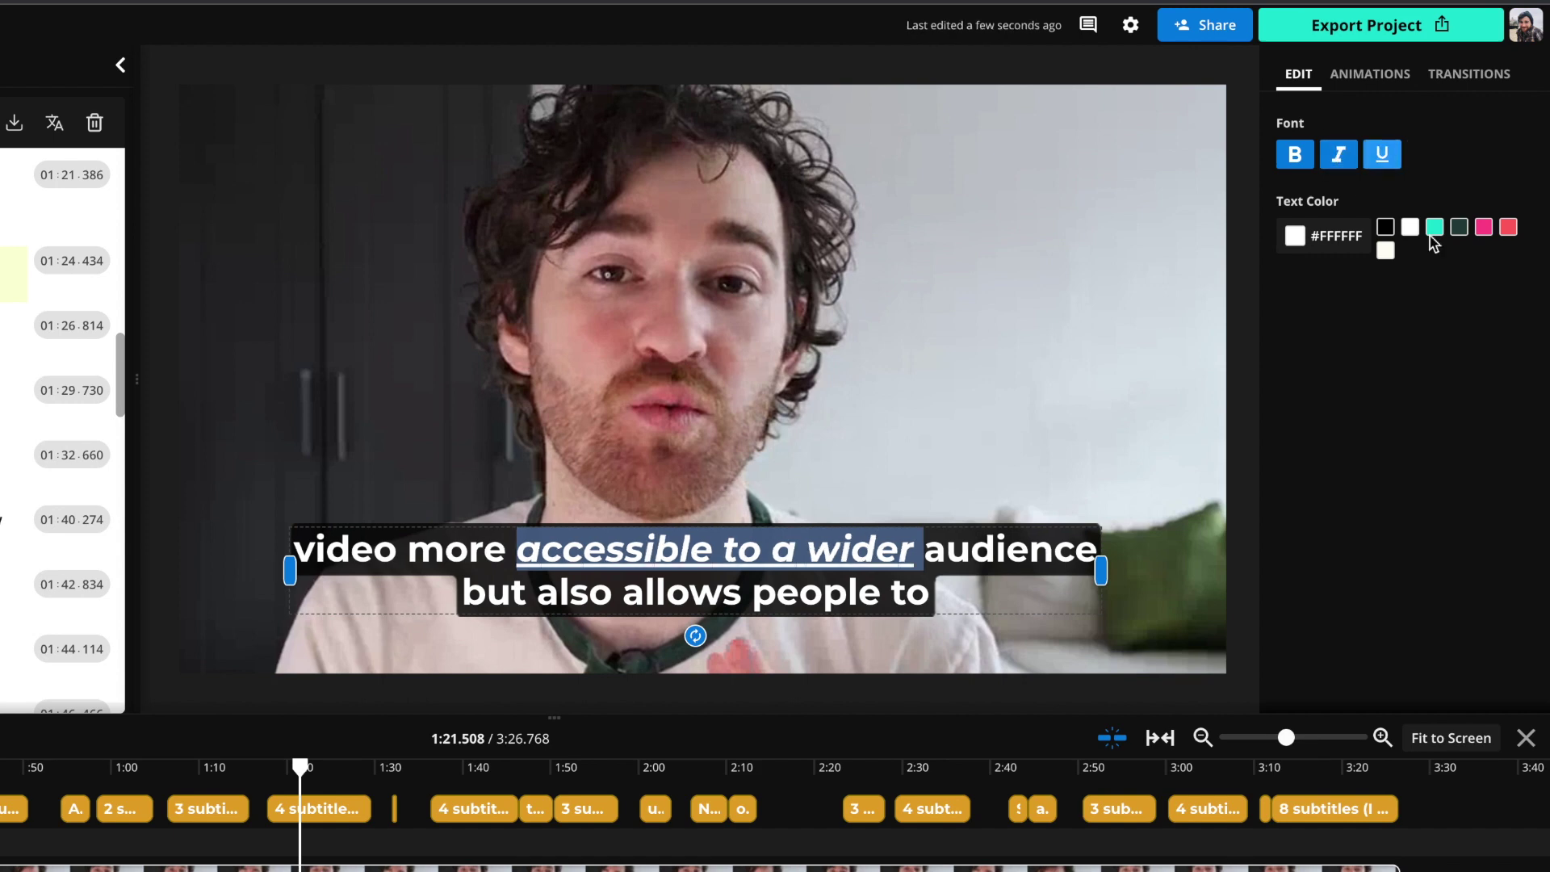
click(1435, 229)
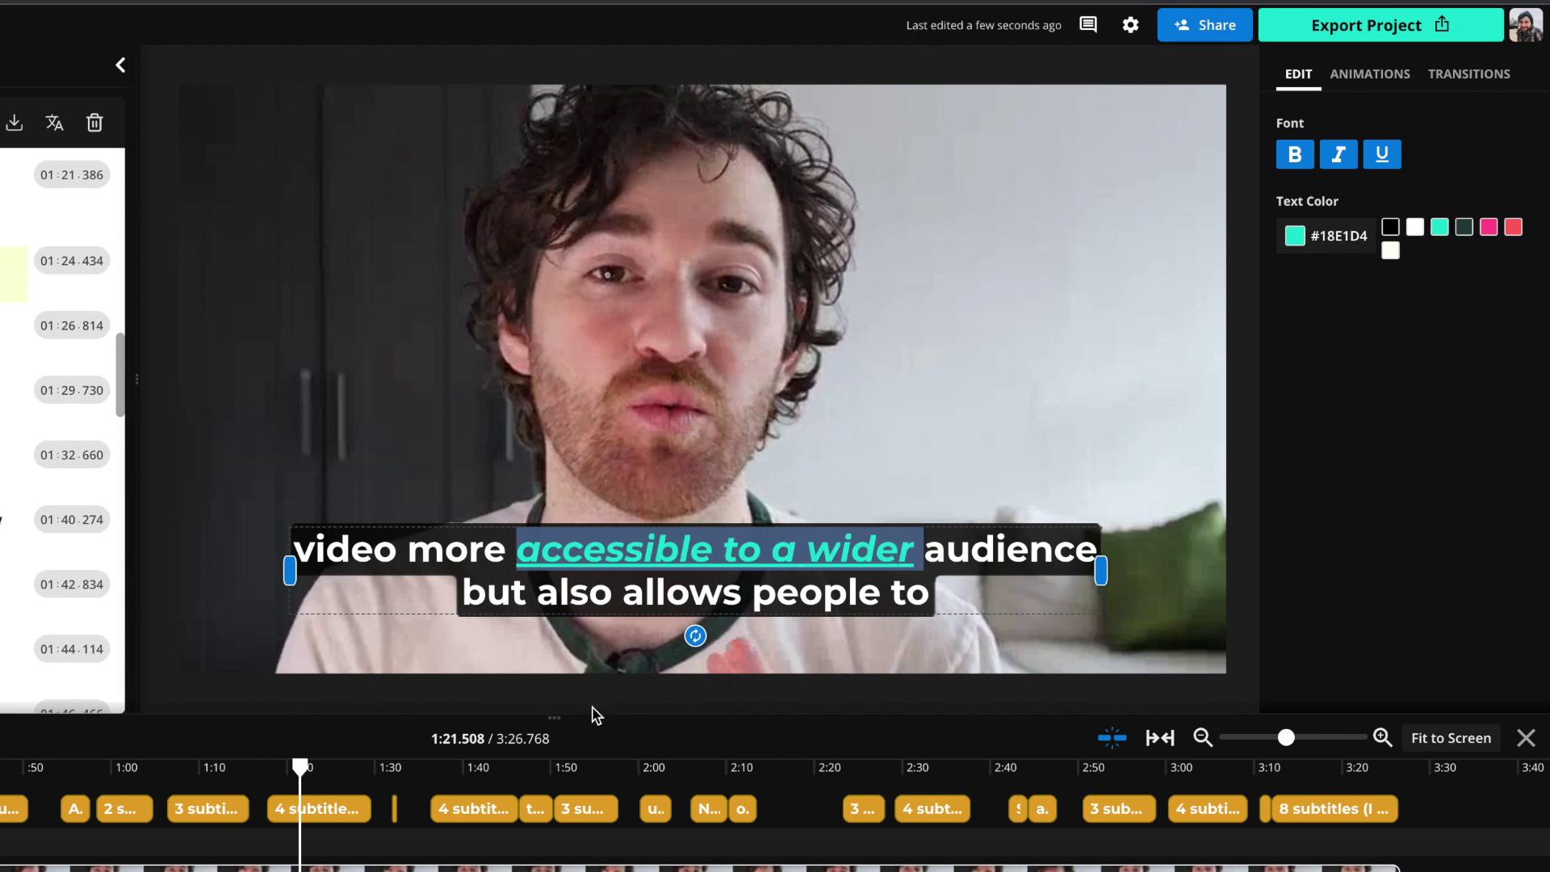
click(467, 594)
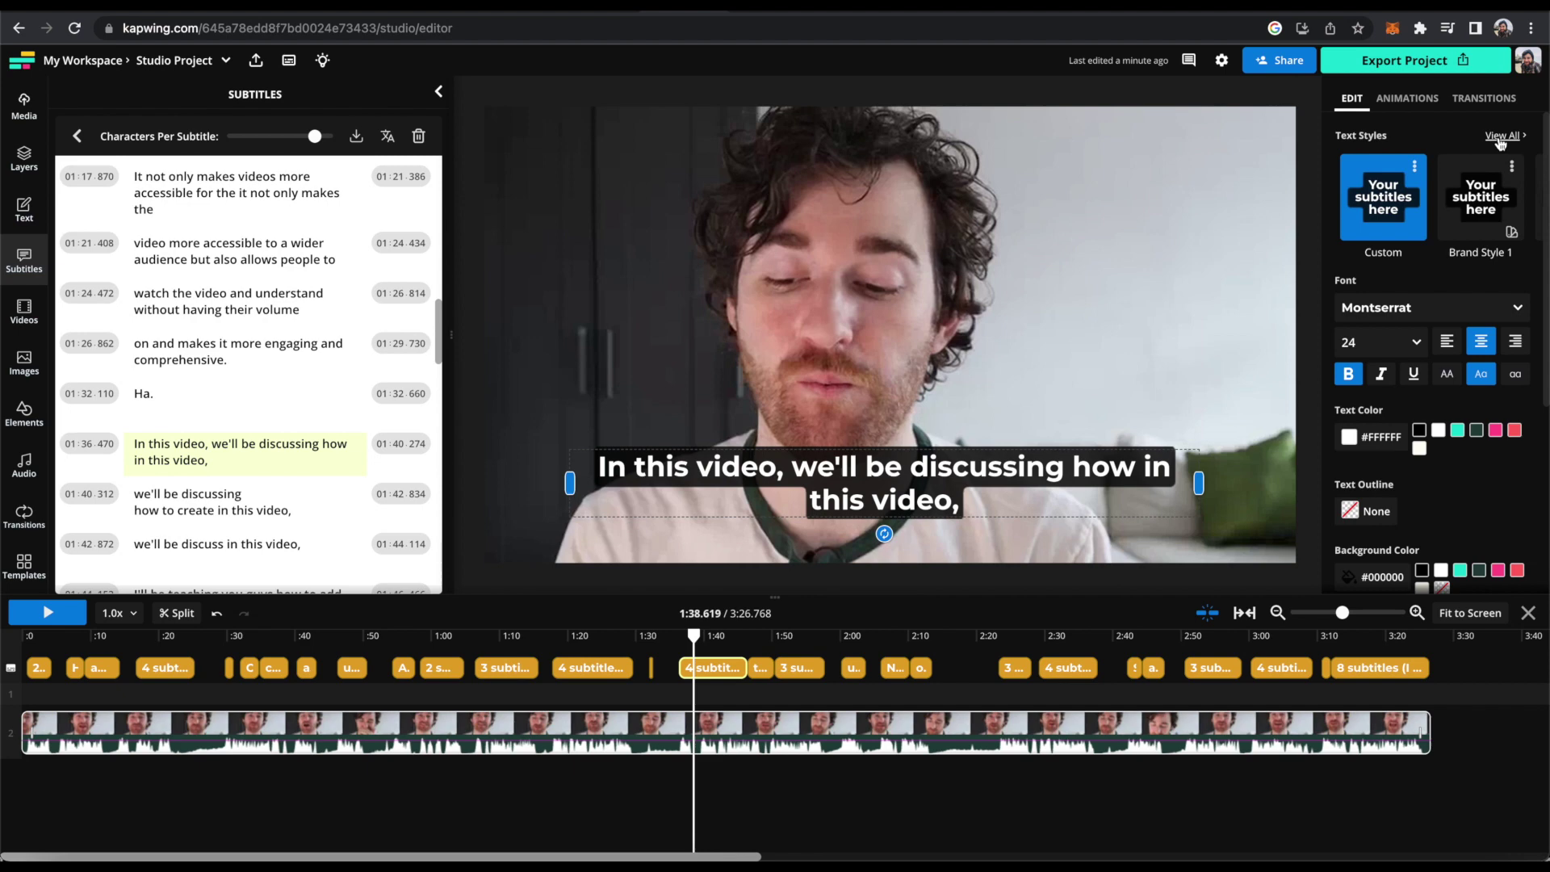
click(1500, 135)
scroll(1424, 395, down, 5)
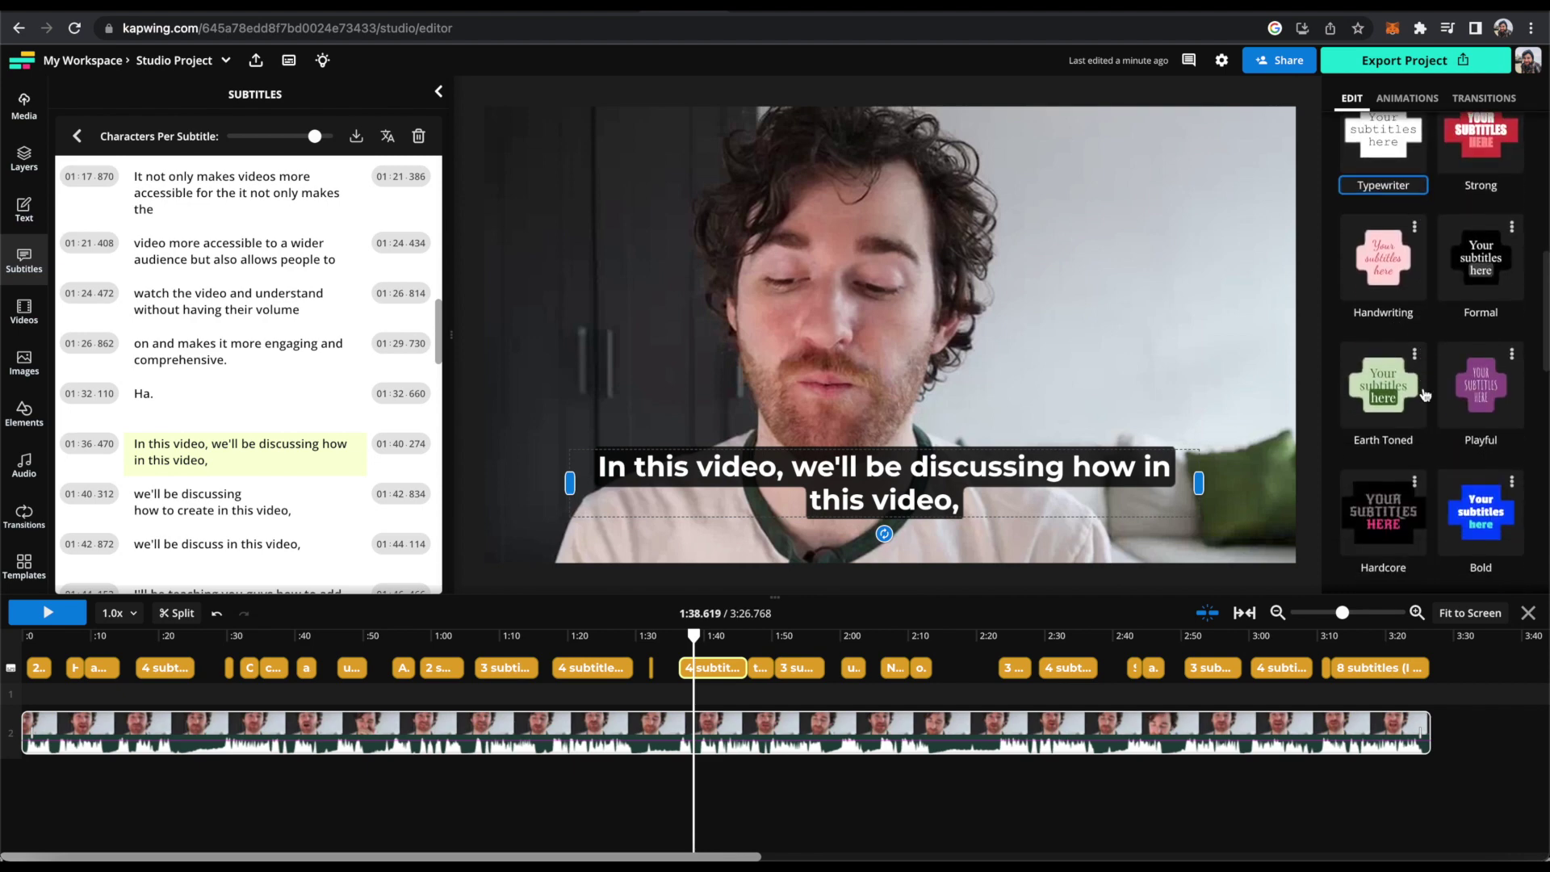
scroll(1425, 395, down, 2)
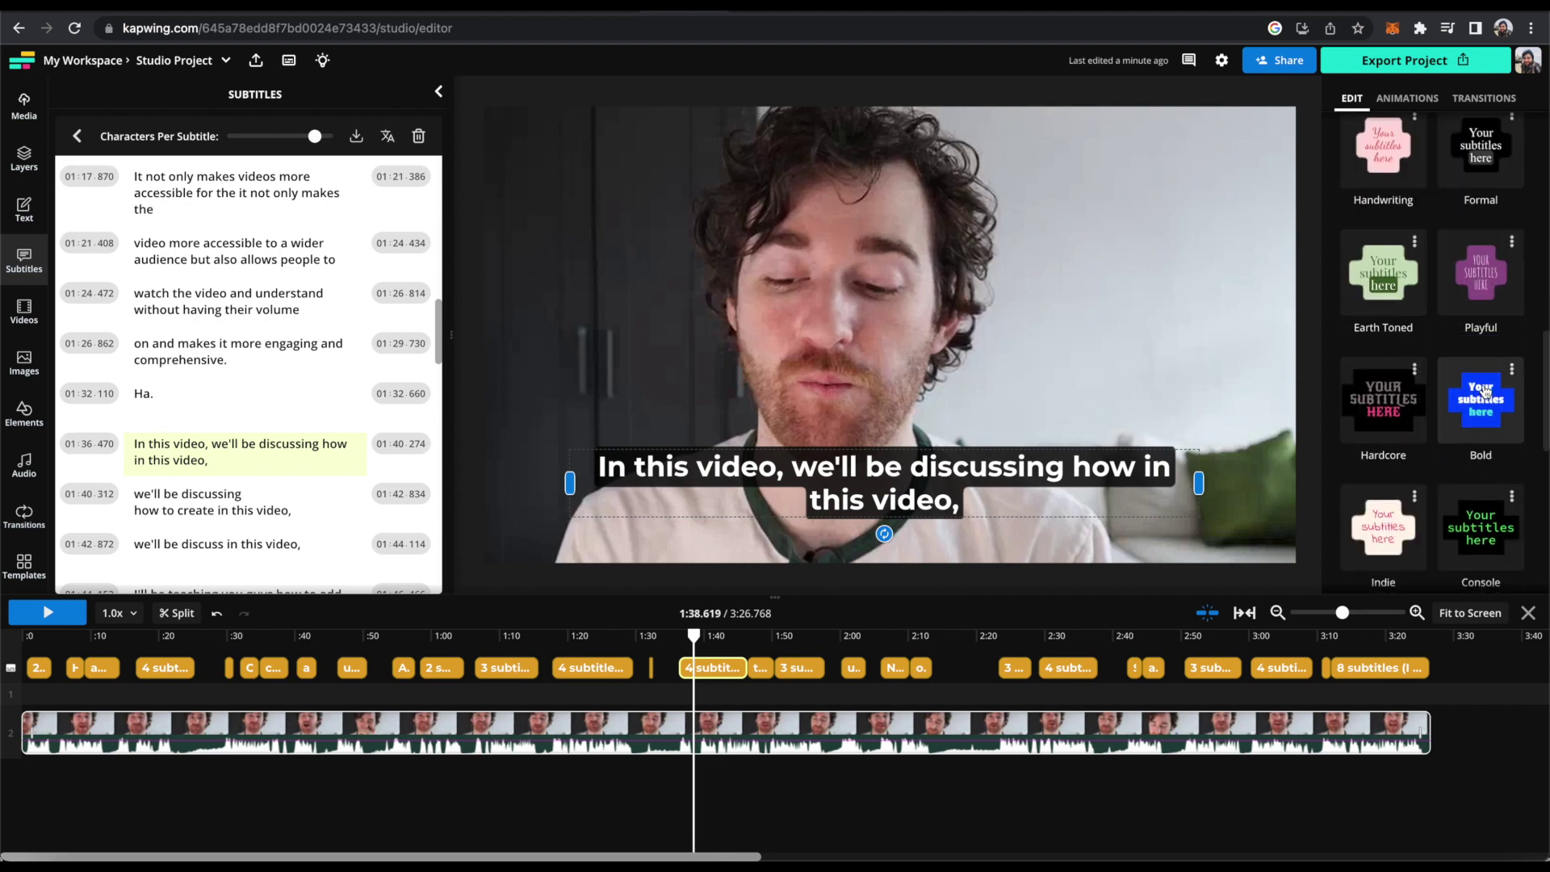
scroll(1485, 391, down, 3)
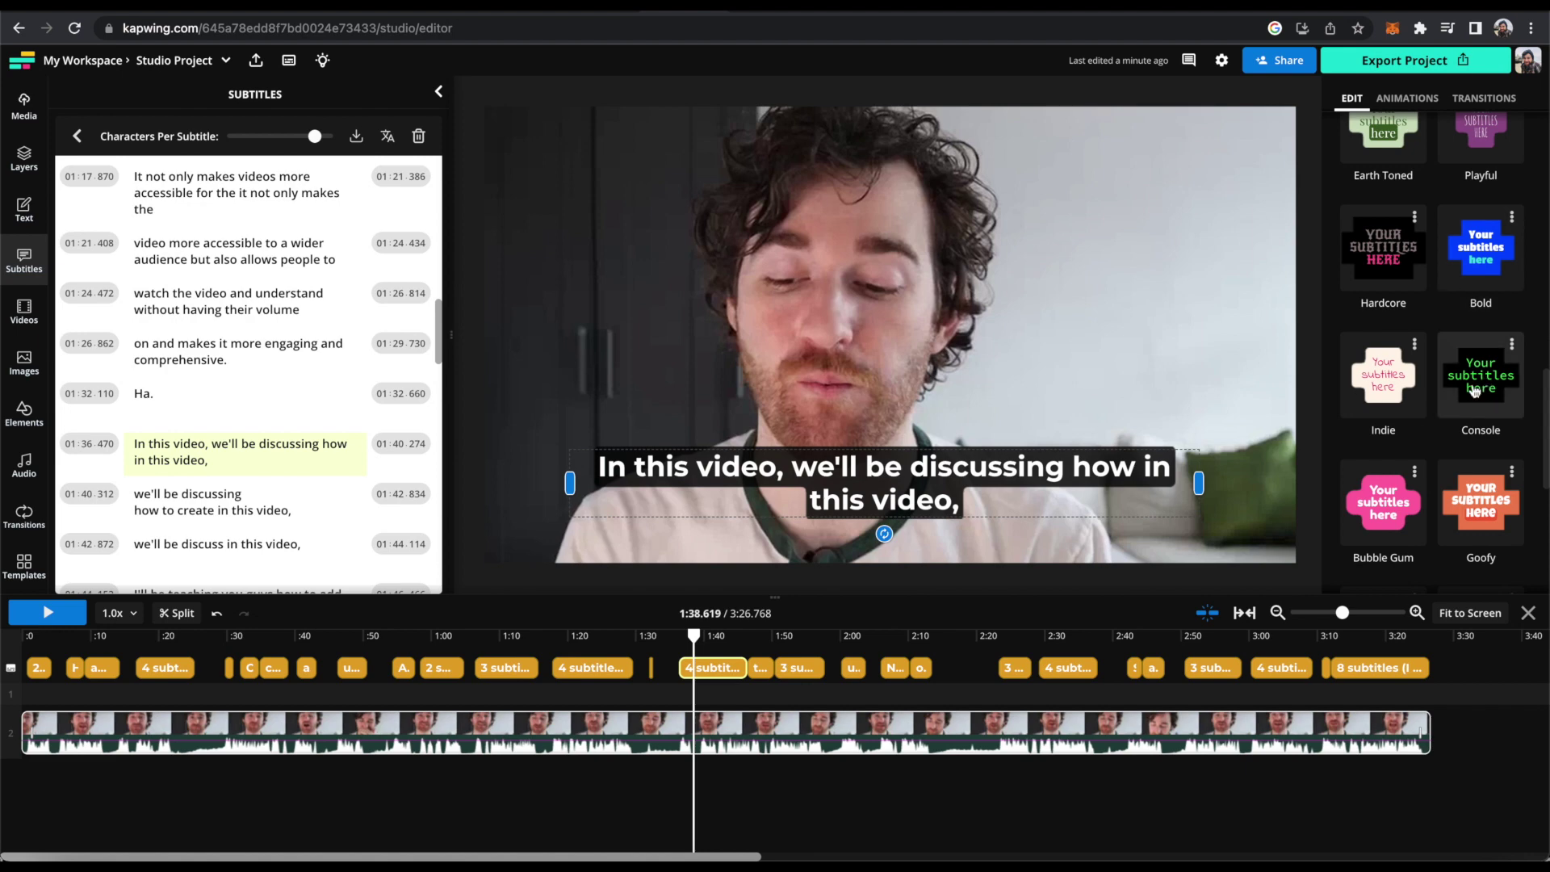
click(1475, 390)
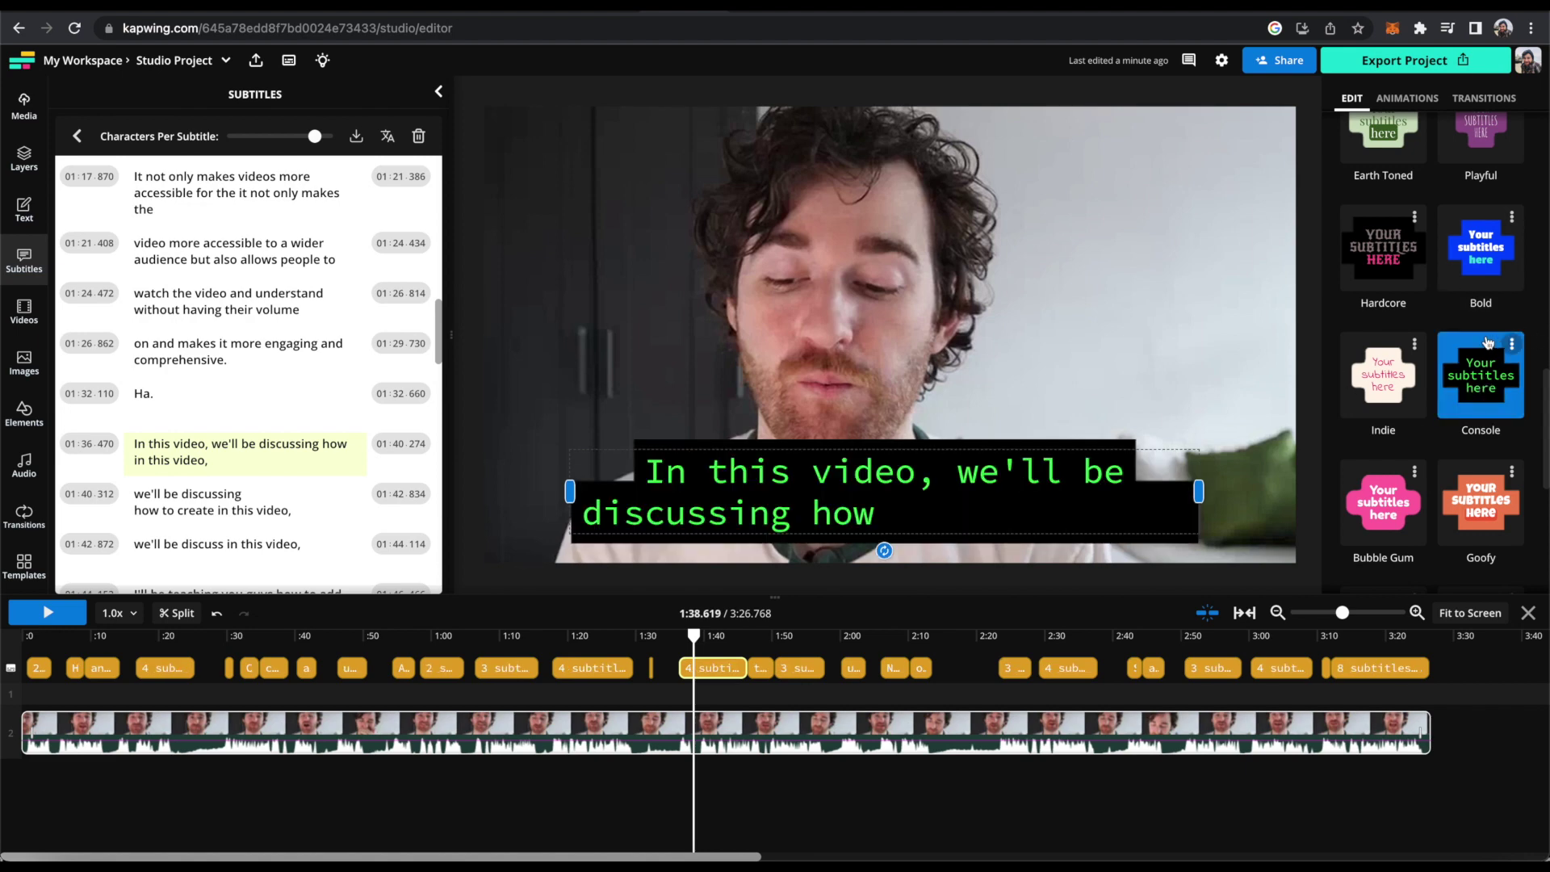
scroll(1488, 342, down, 3)
click(1390, 342)
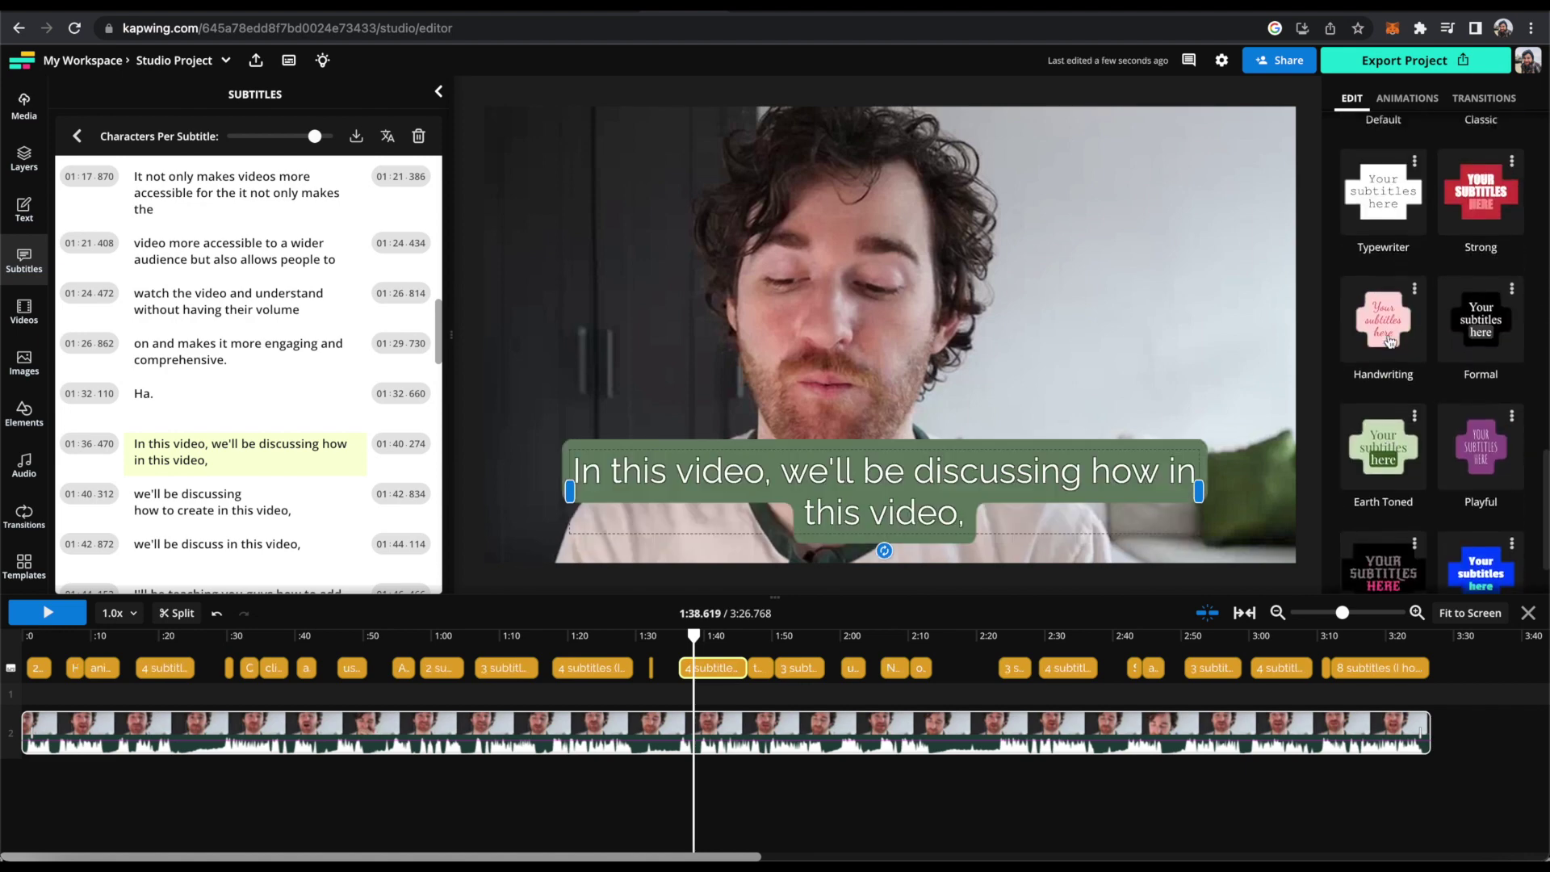
click(1391, 390)
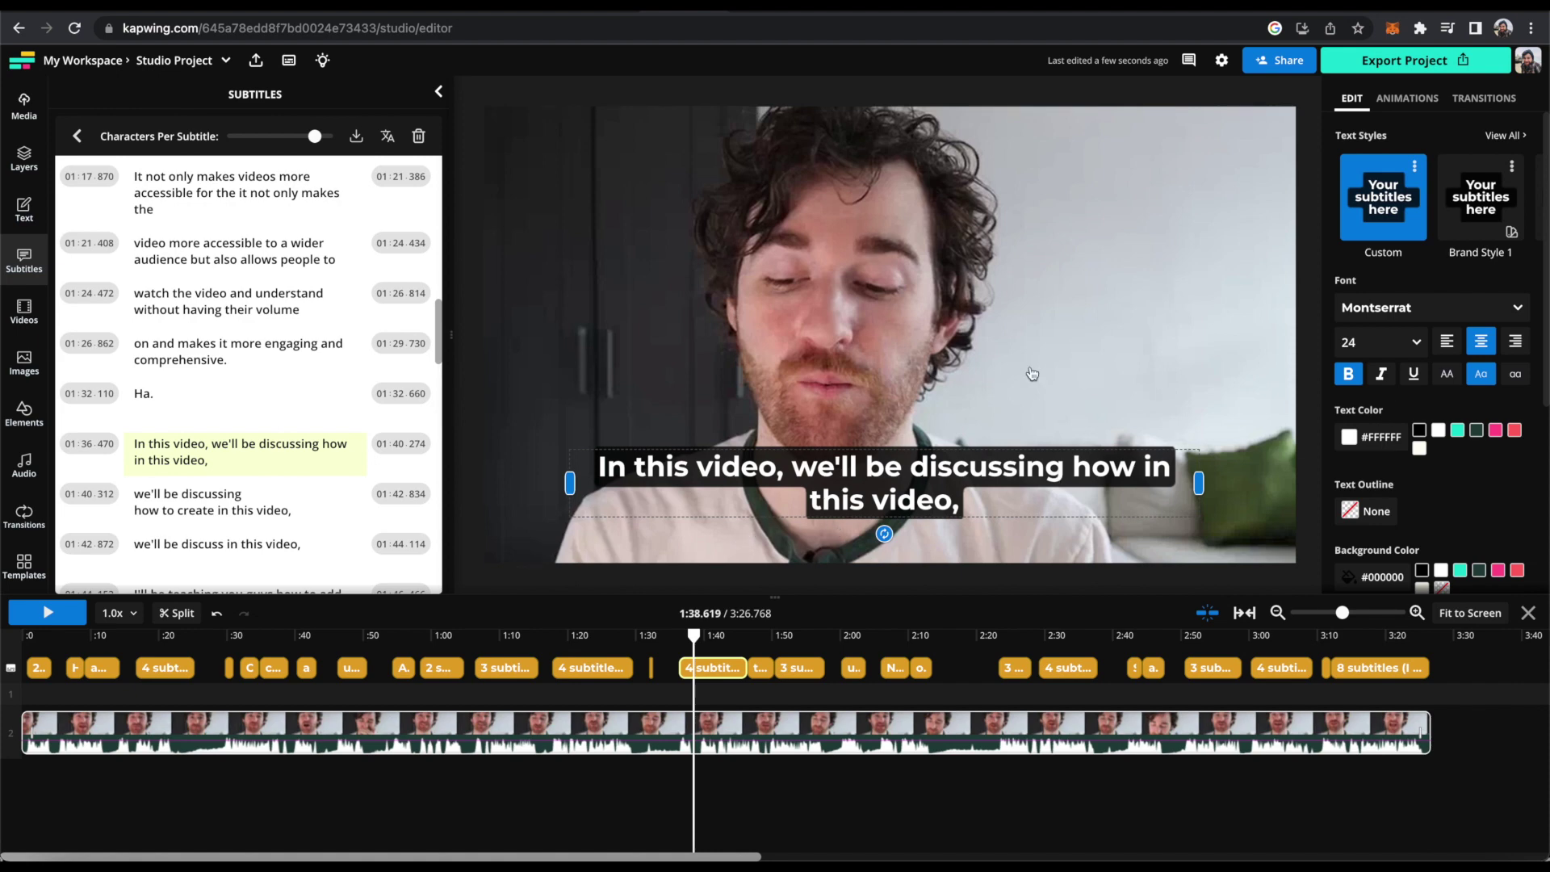
Switch the captions to Nunito, italic and underlined, with coral #FF6464 text colour
click(1413, 310)
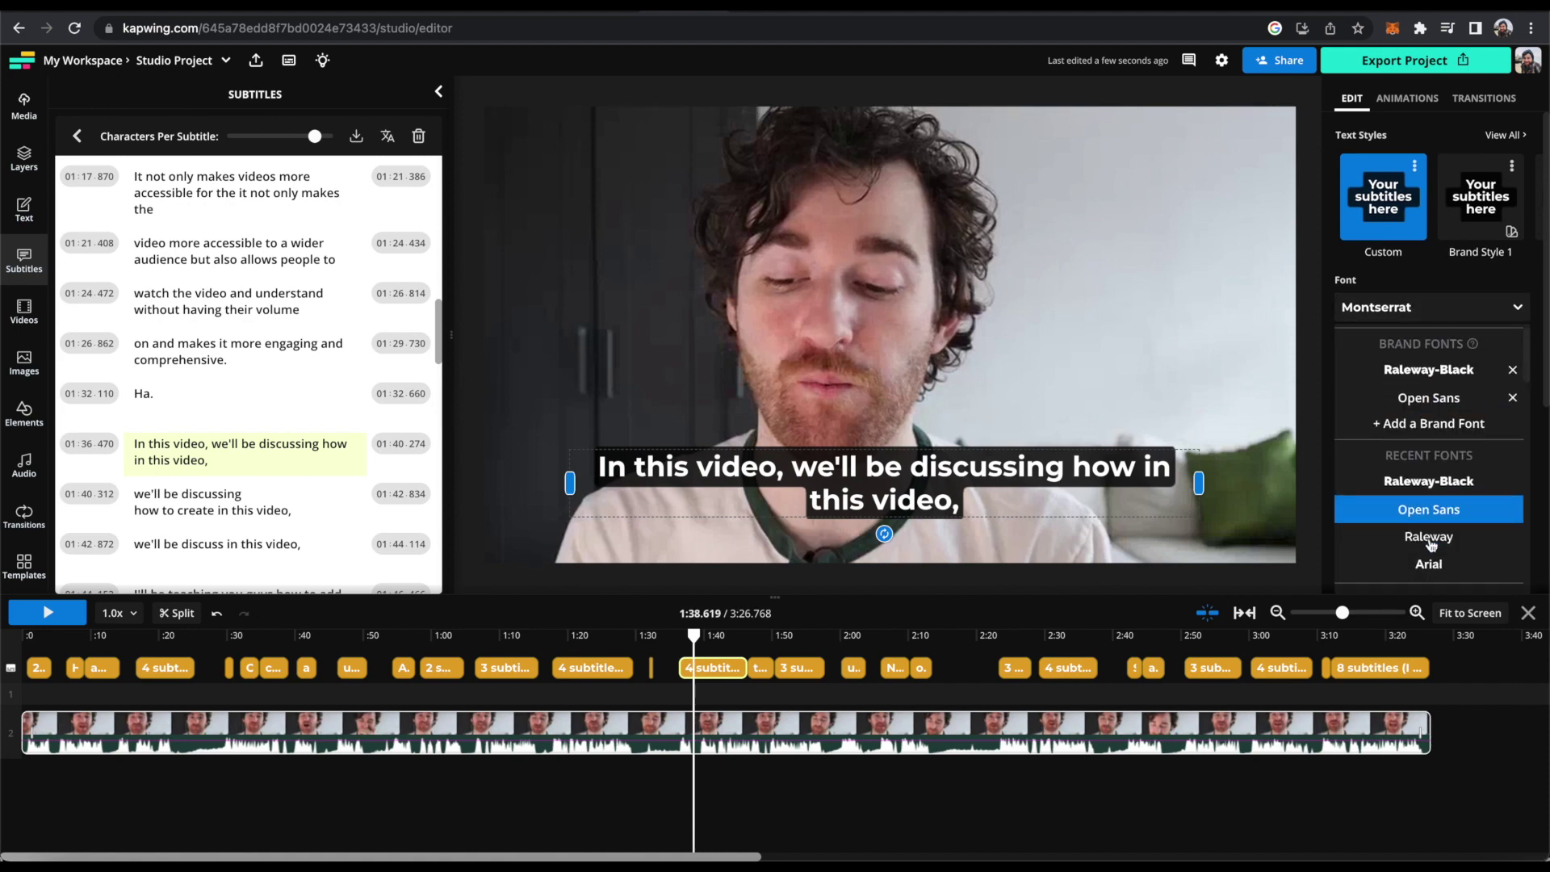
scroll(1428, 557, down, 1)
click(1429, 586)
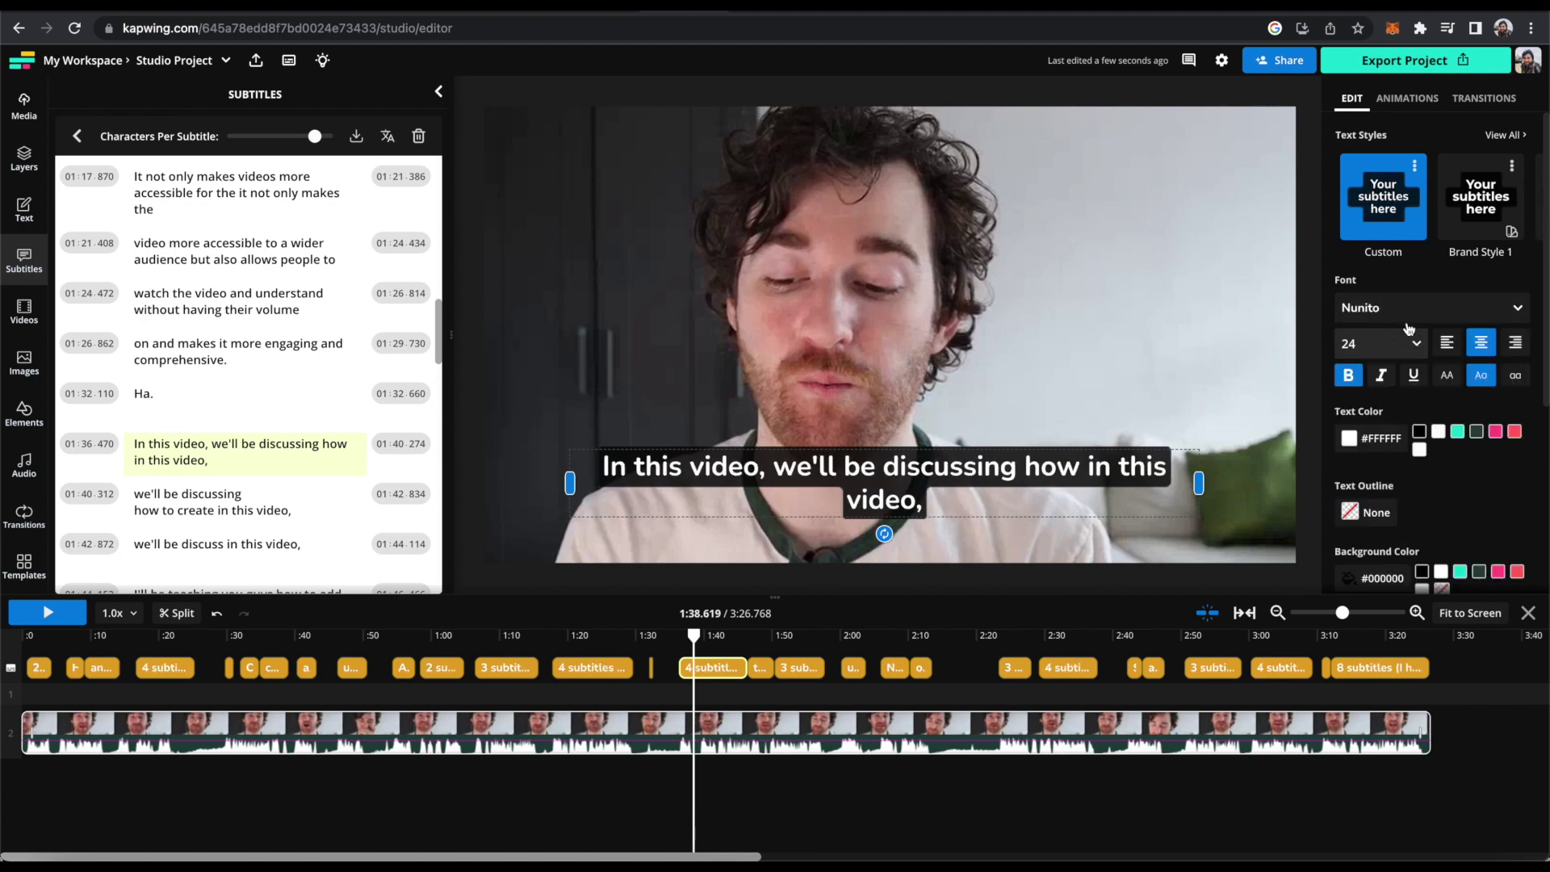
click(1381, 375)
click(1414, 377)
scroll(1424, 387, down, 1)
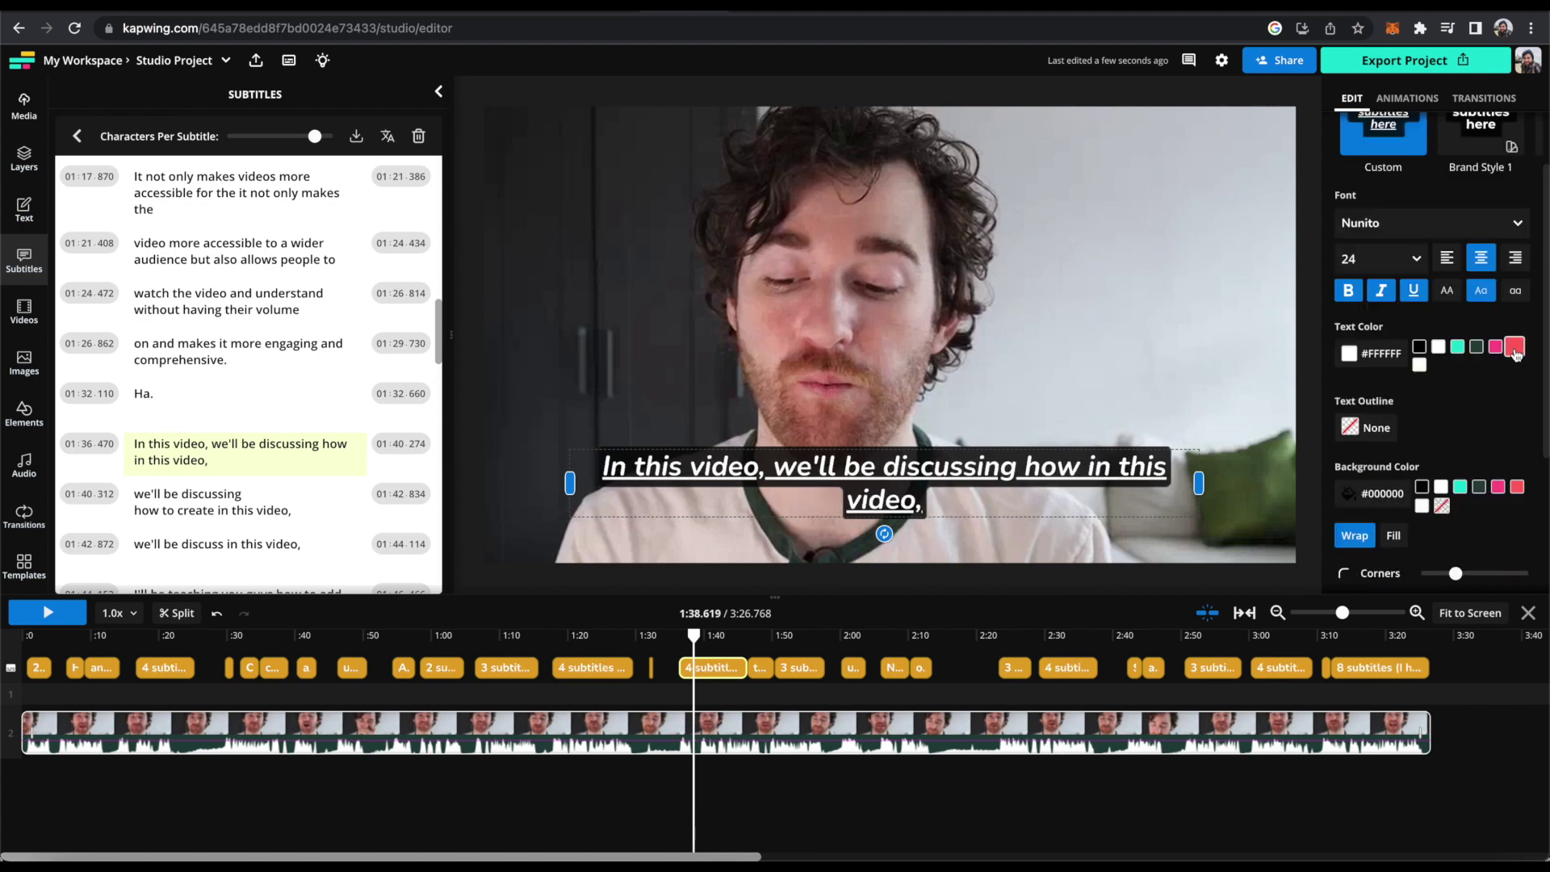
click(1514, 347)
scroll(1515, 354, up, 1)
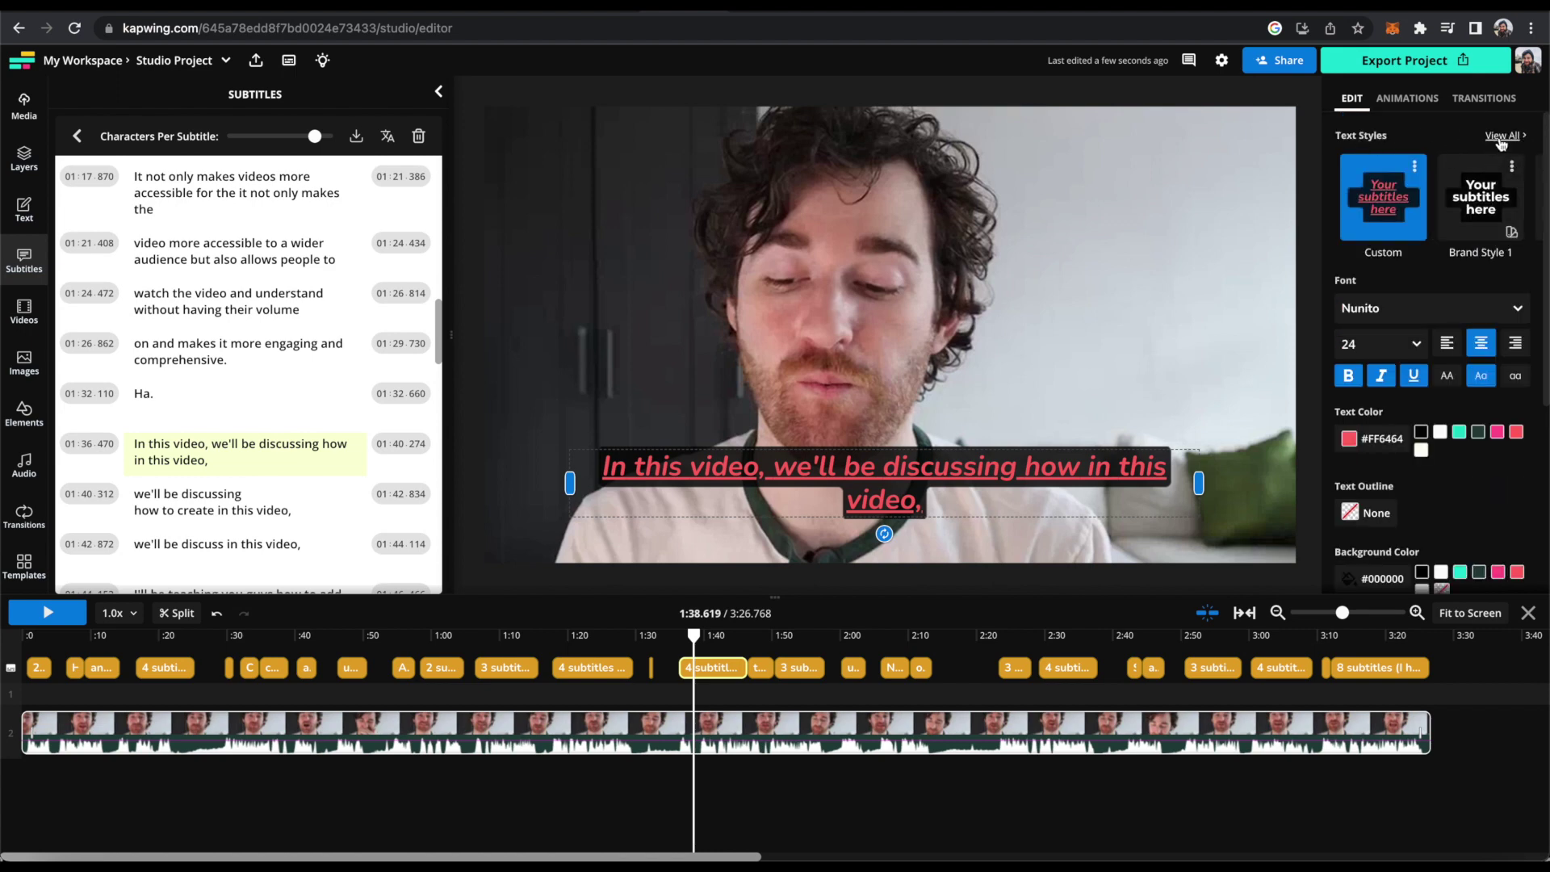
Drag the Custom red italic underlined style into Brand Kit Styles as Brand Style 1
click(1503, 136)
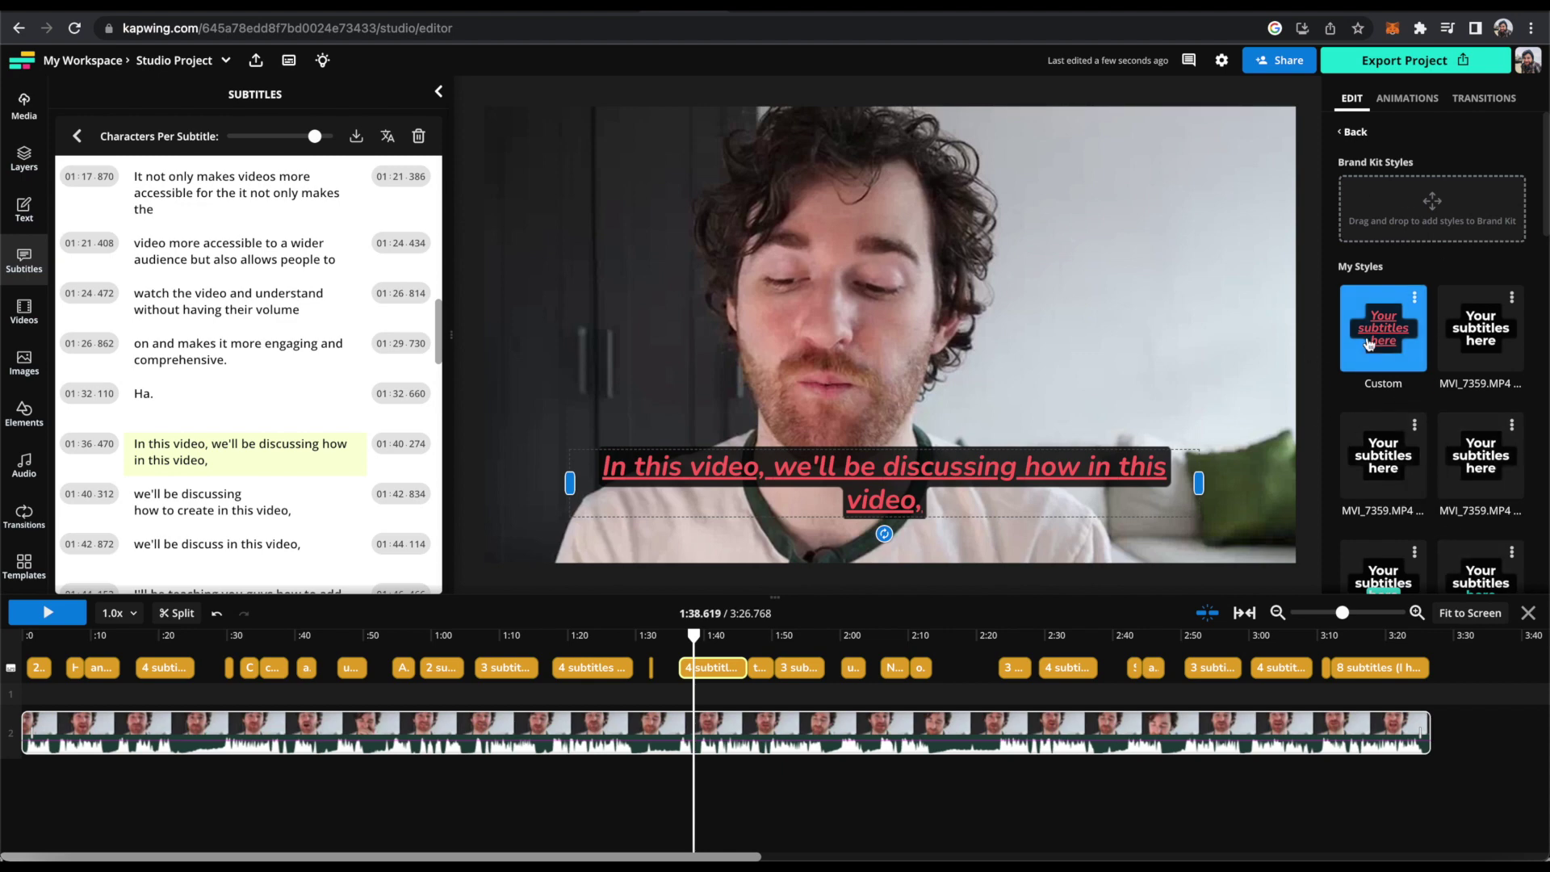
drag(1366, 297, 1428, 212)
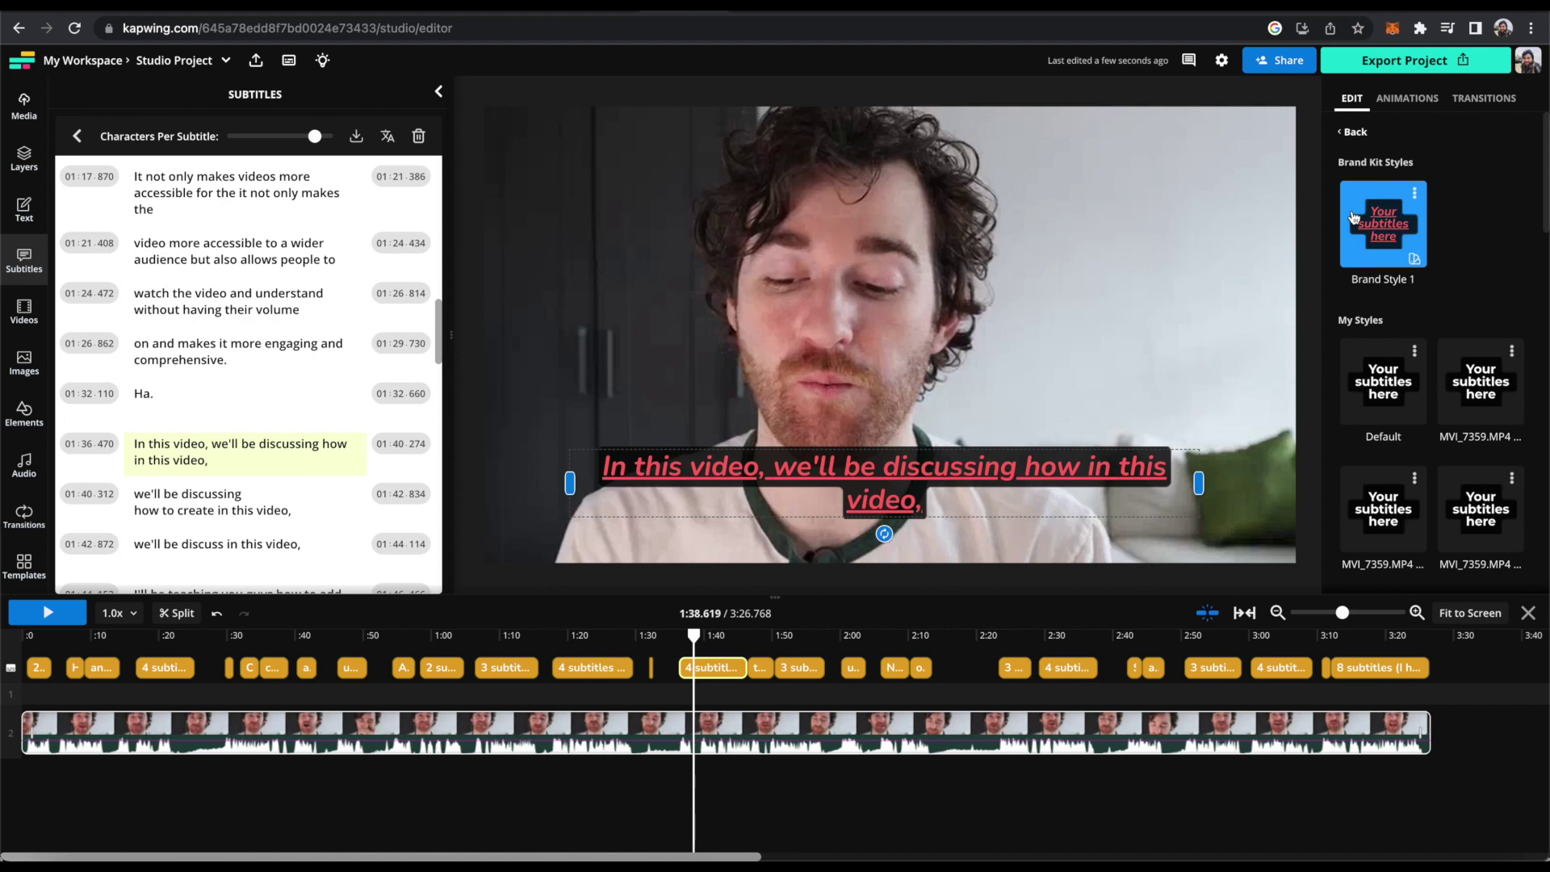
click(1355, 134)
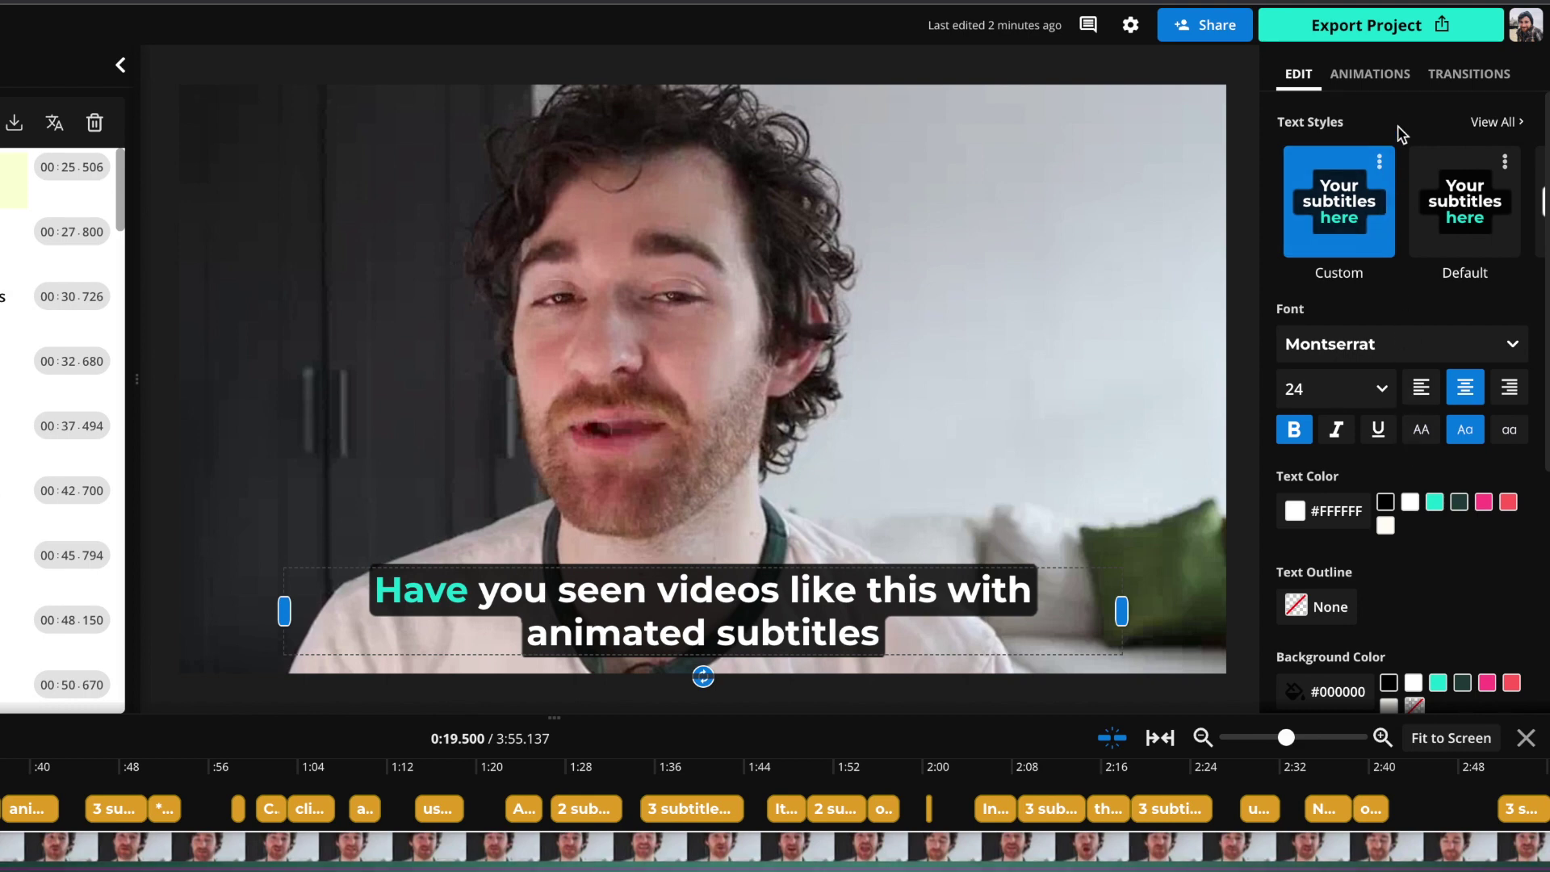
Preview the Color and Reveal subtitle animations during playback around 1:35
click(1370, 75)
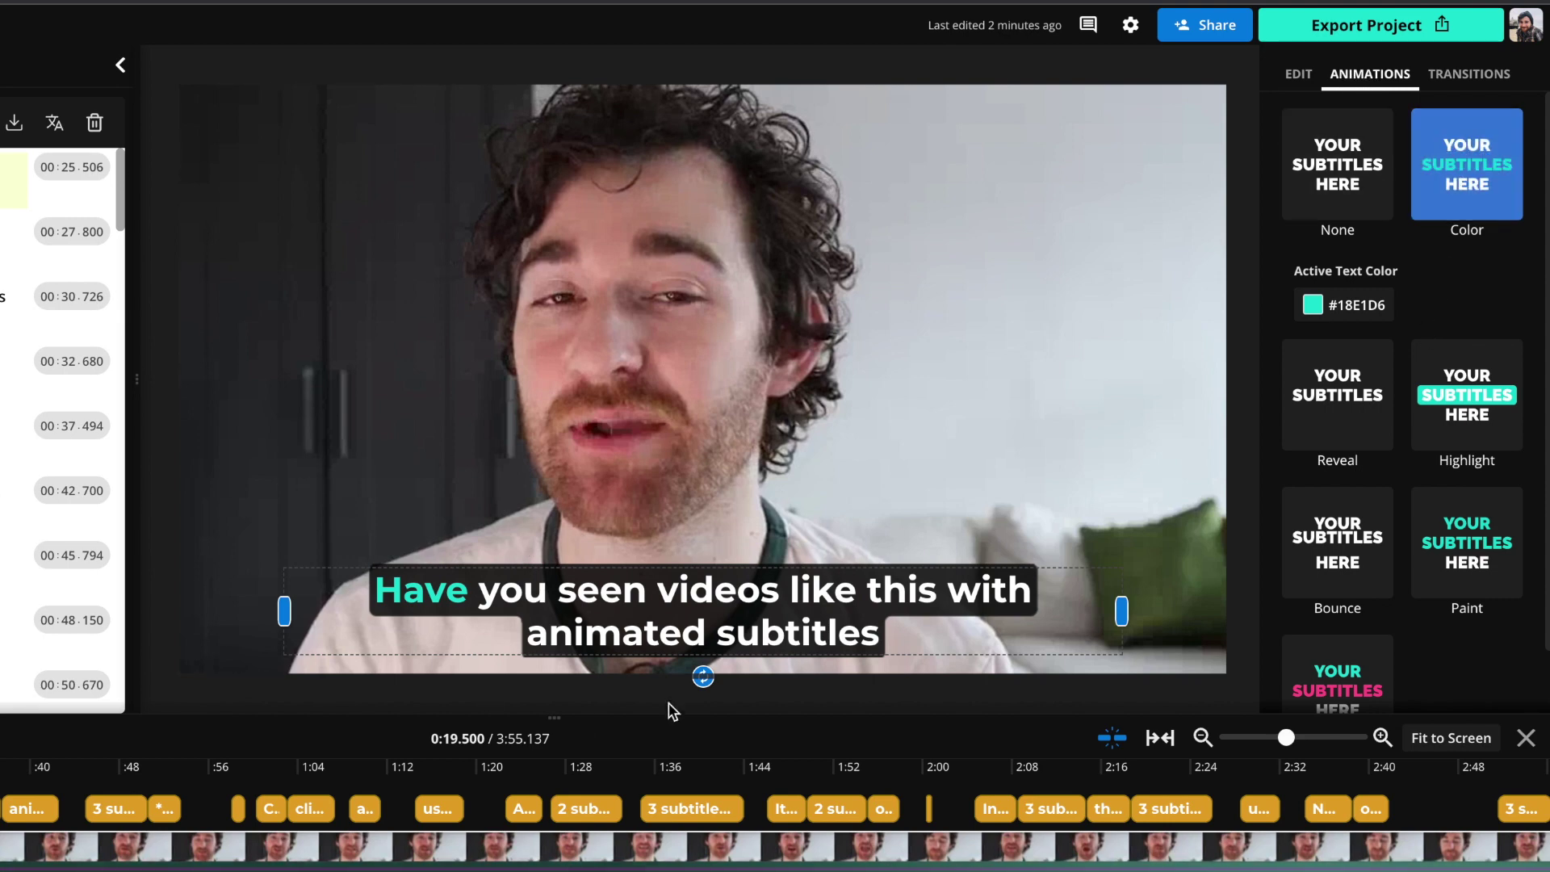
key(space)
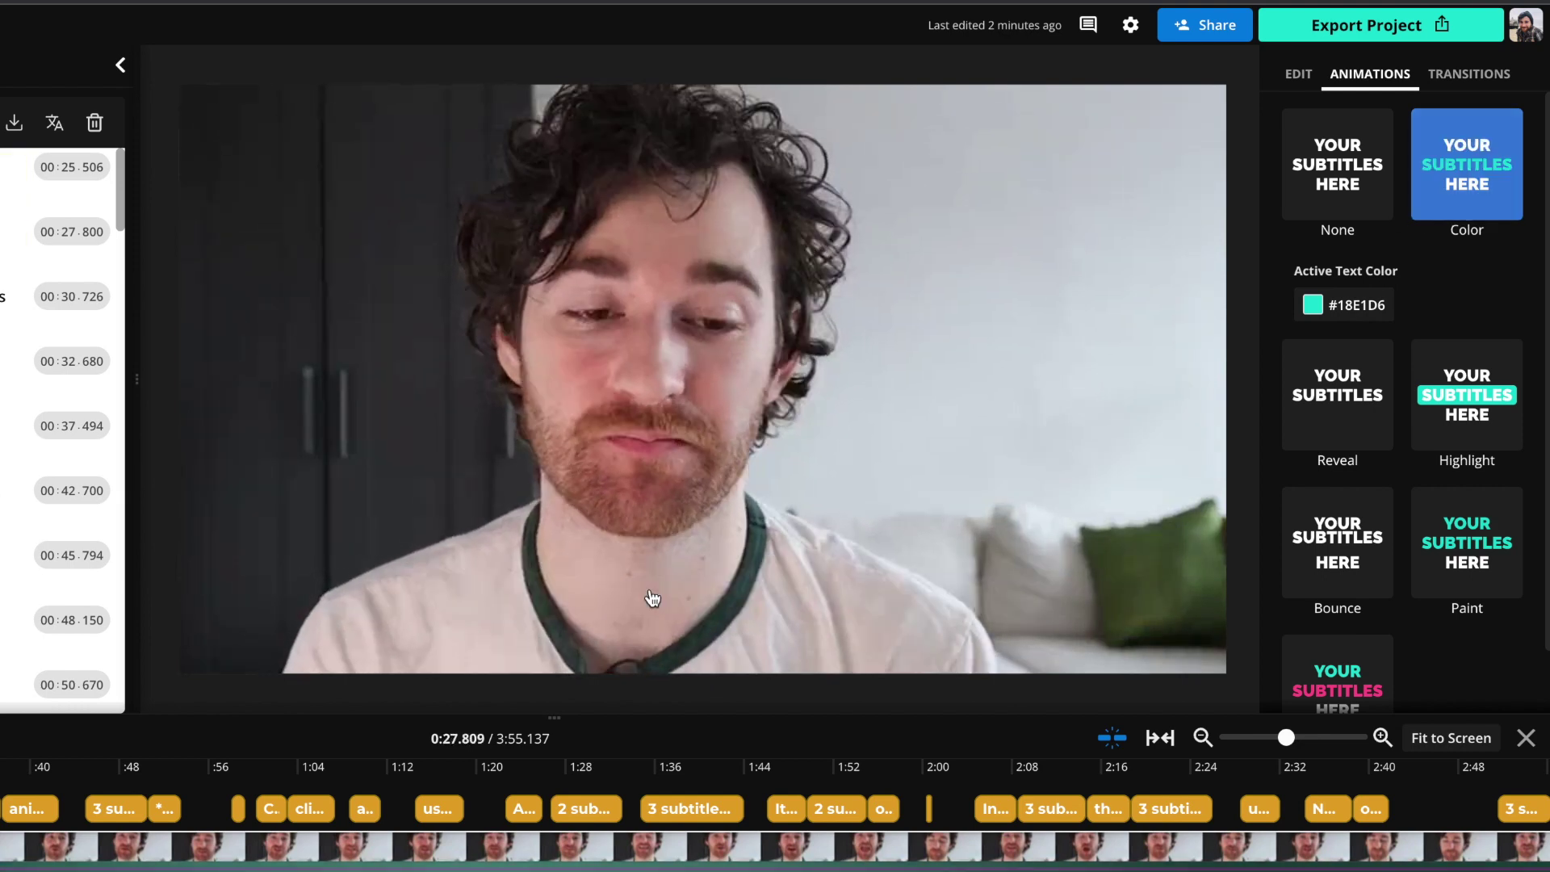
click(651, 767)
click(1324, 406)
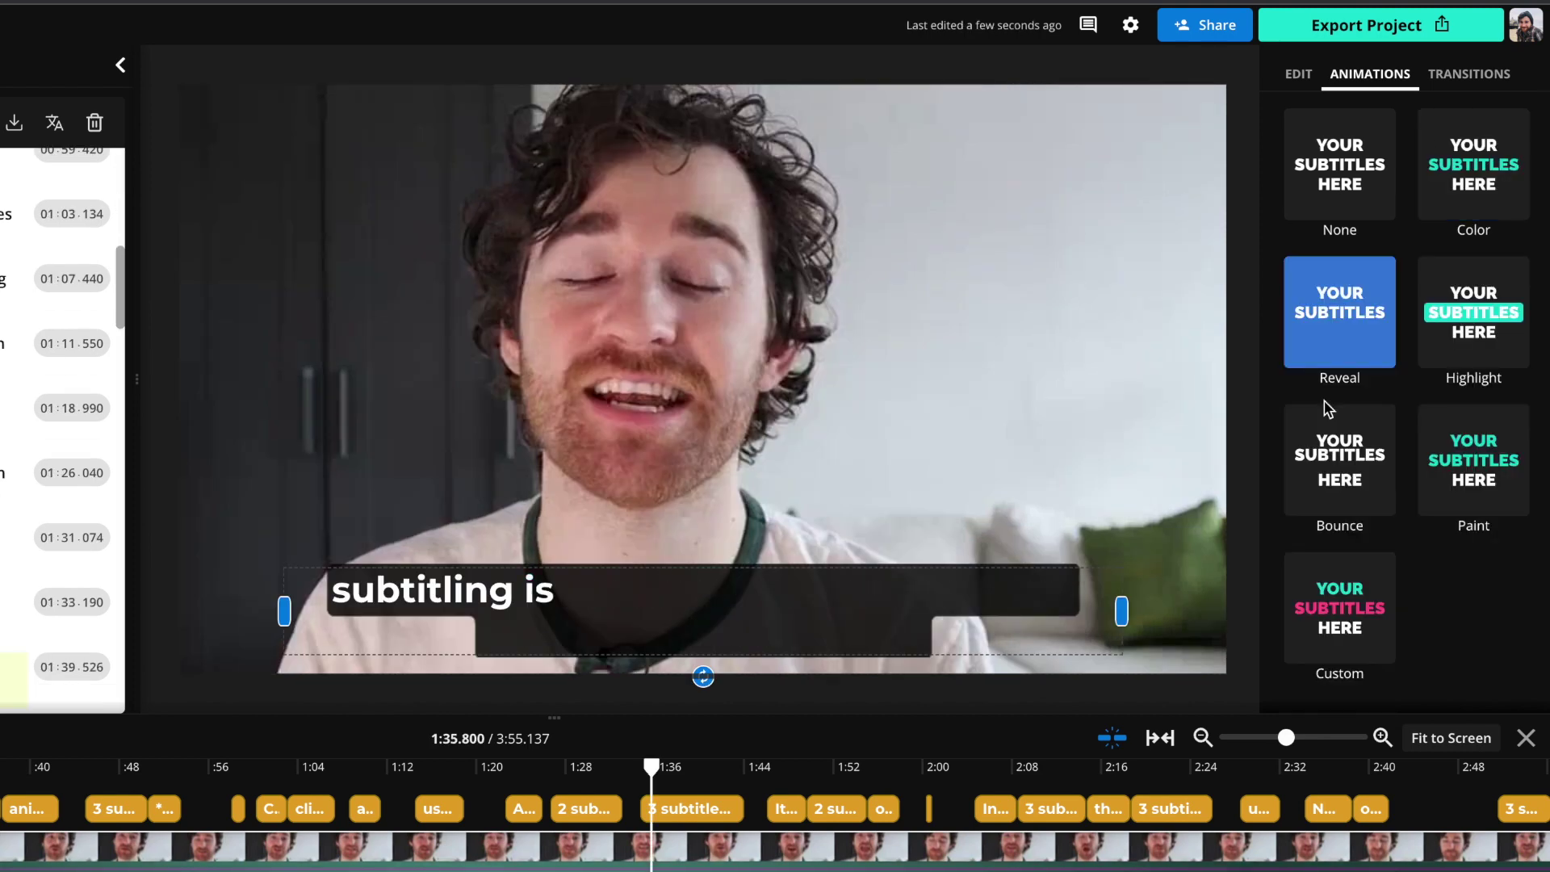
key(space)
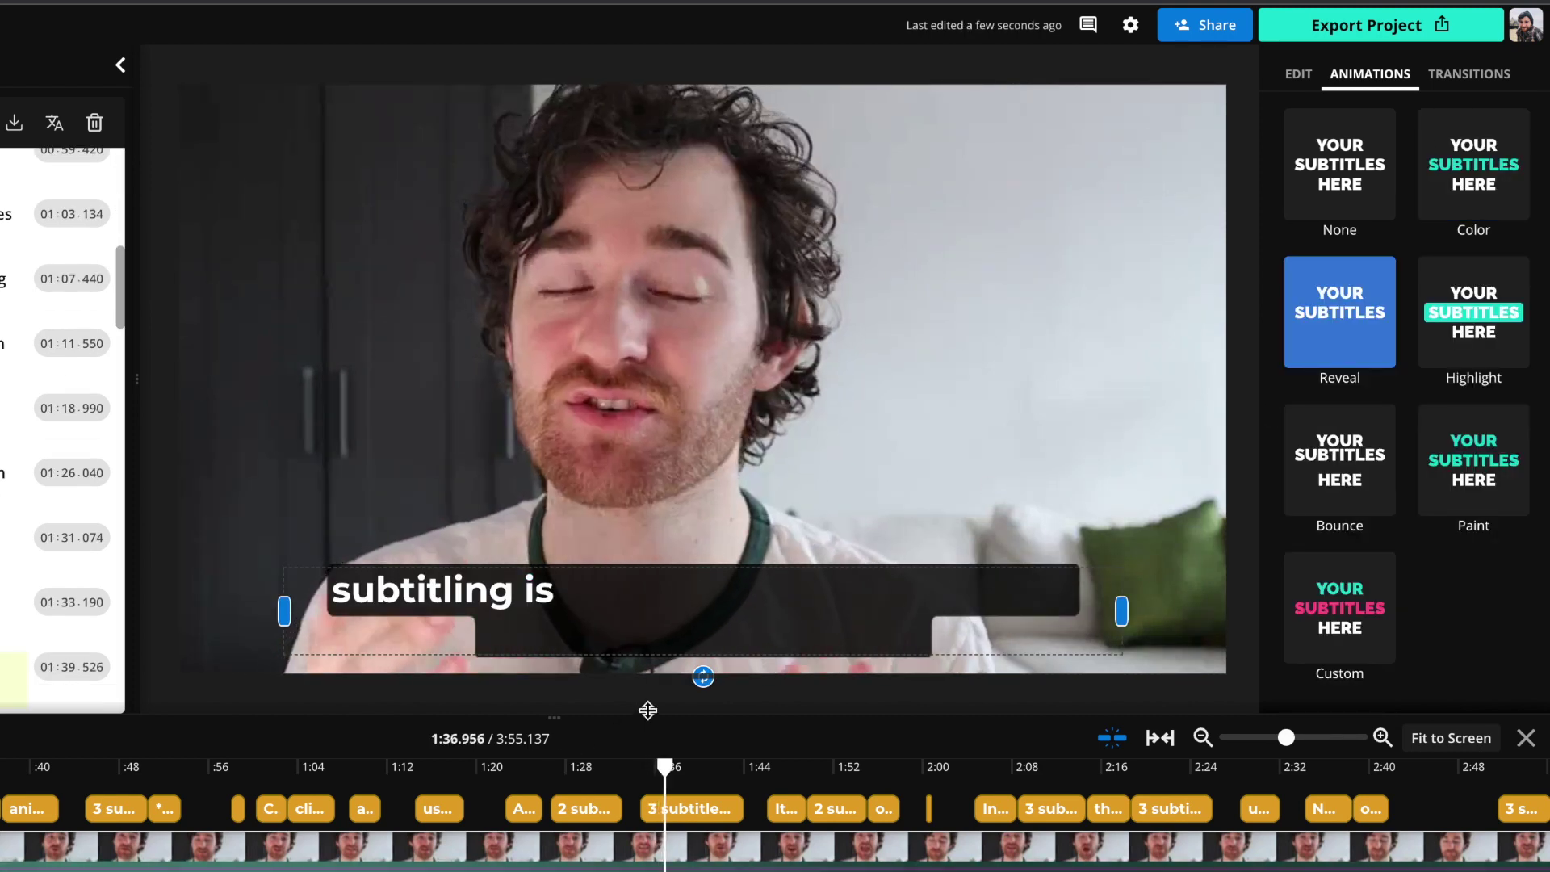
click(661, 765)
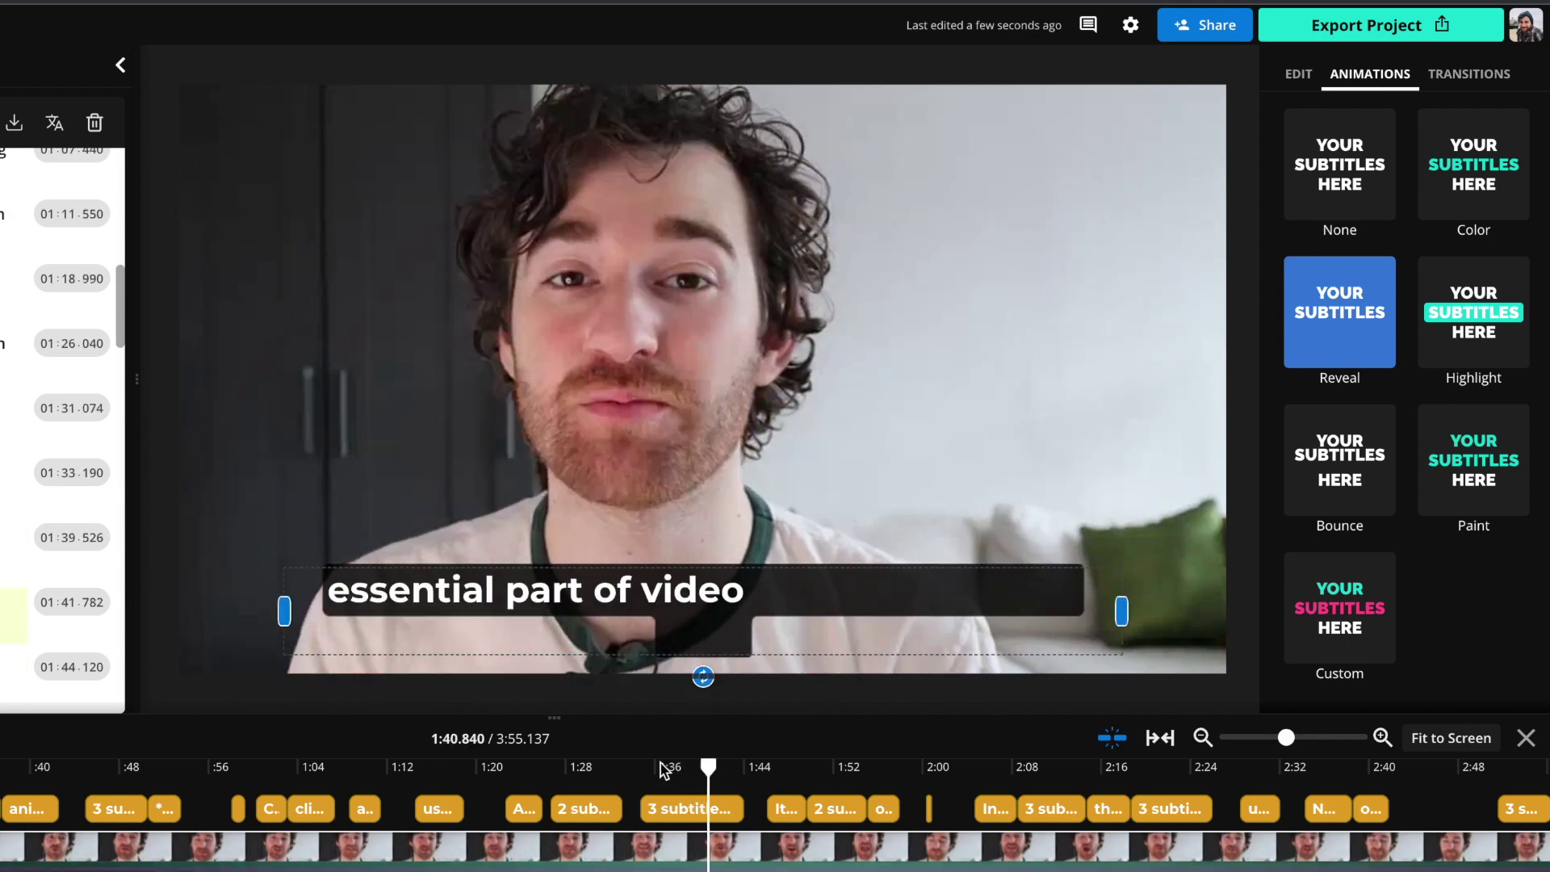
click(656, 766)
Try Highlight and Bounce, then apply the Paint animation filling spoken words #3DE1D9
click(1432, 306)
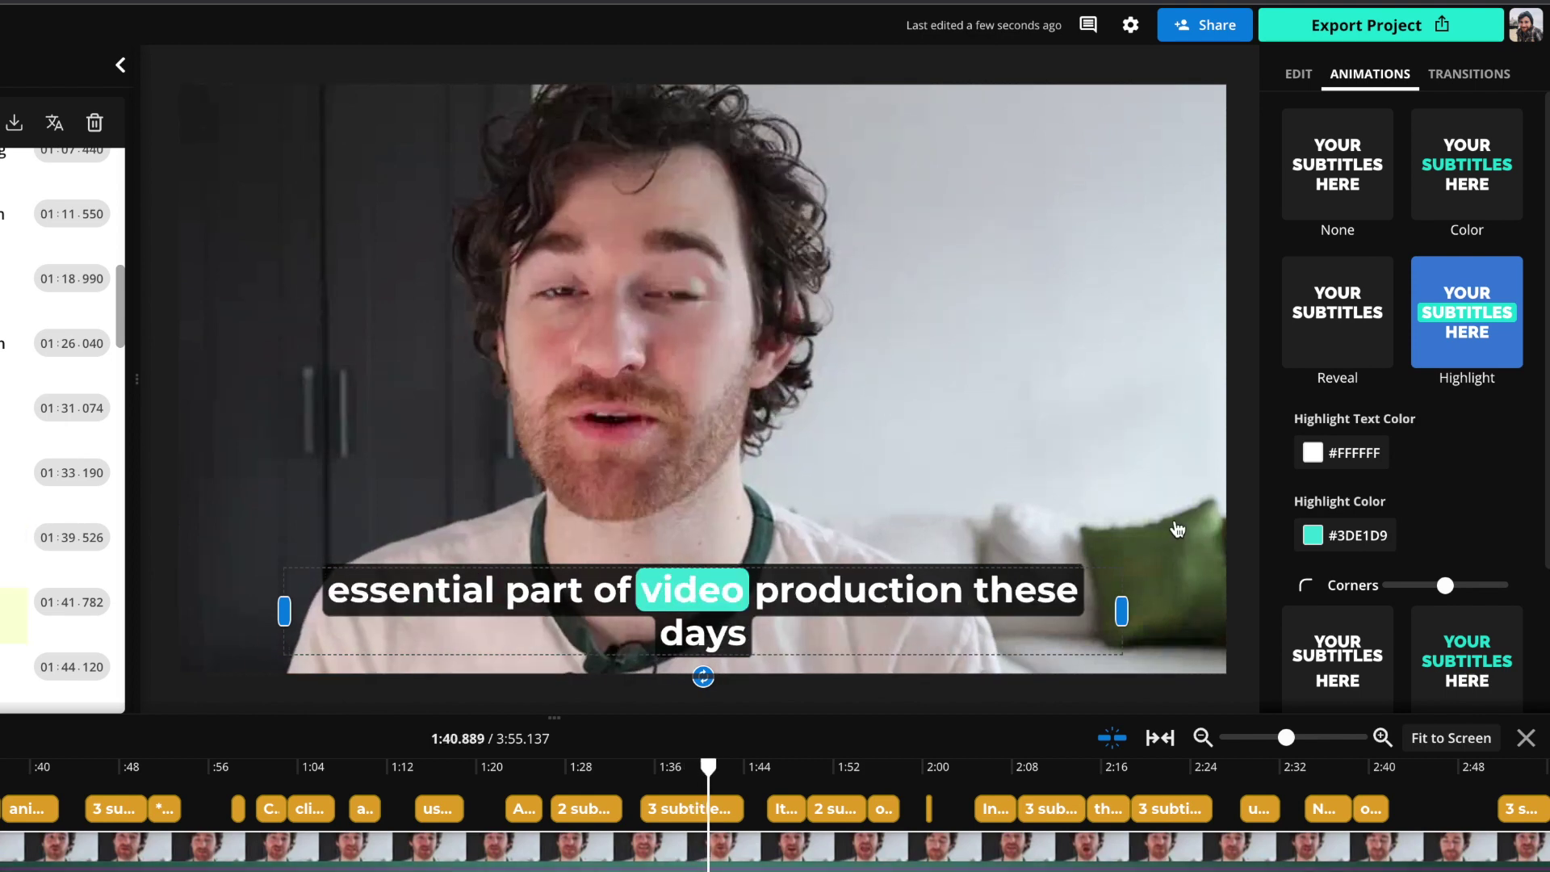
scroll(1401, 404, down, 2)
click(1338, 480)
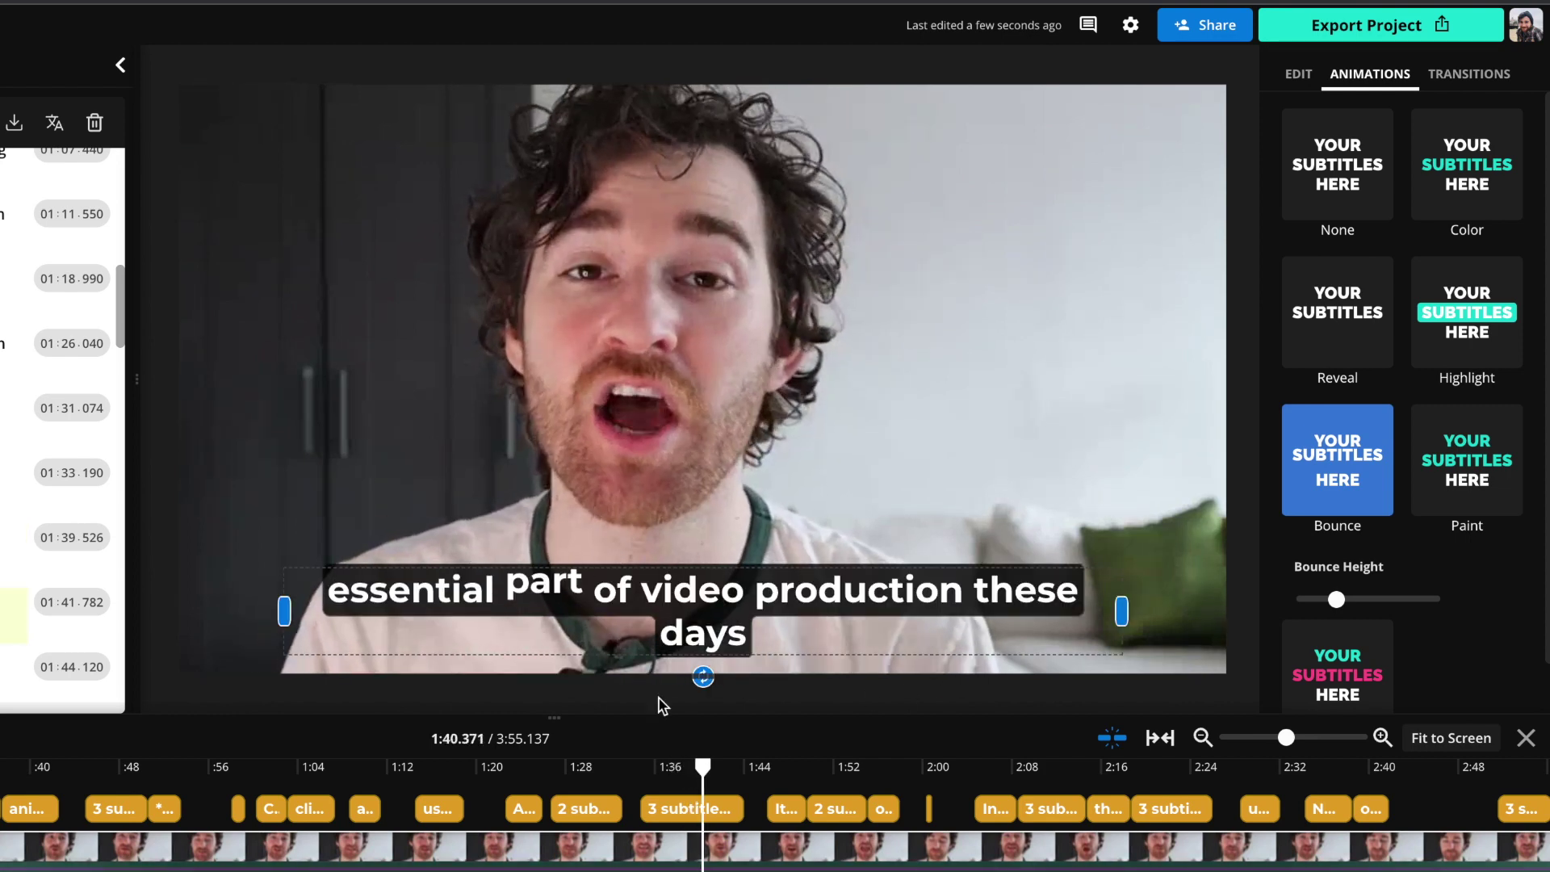
click(1467, 460)
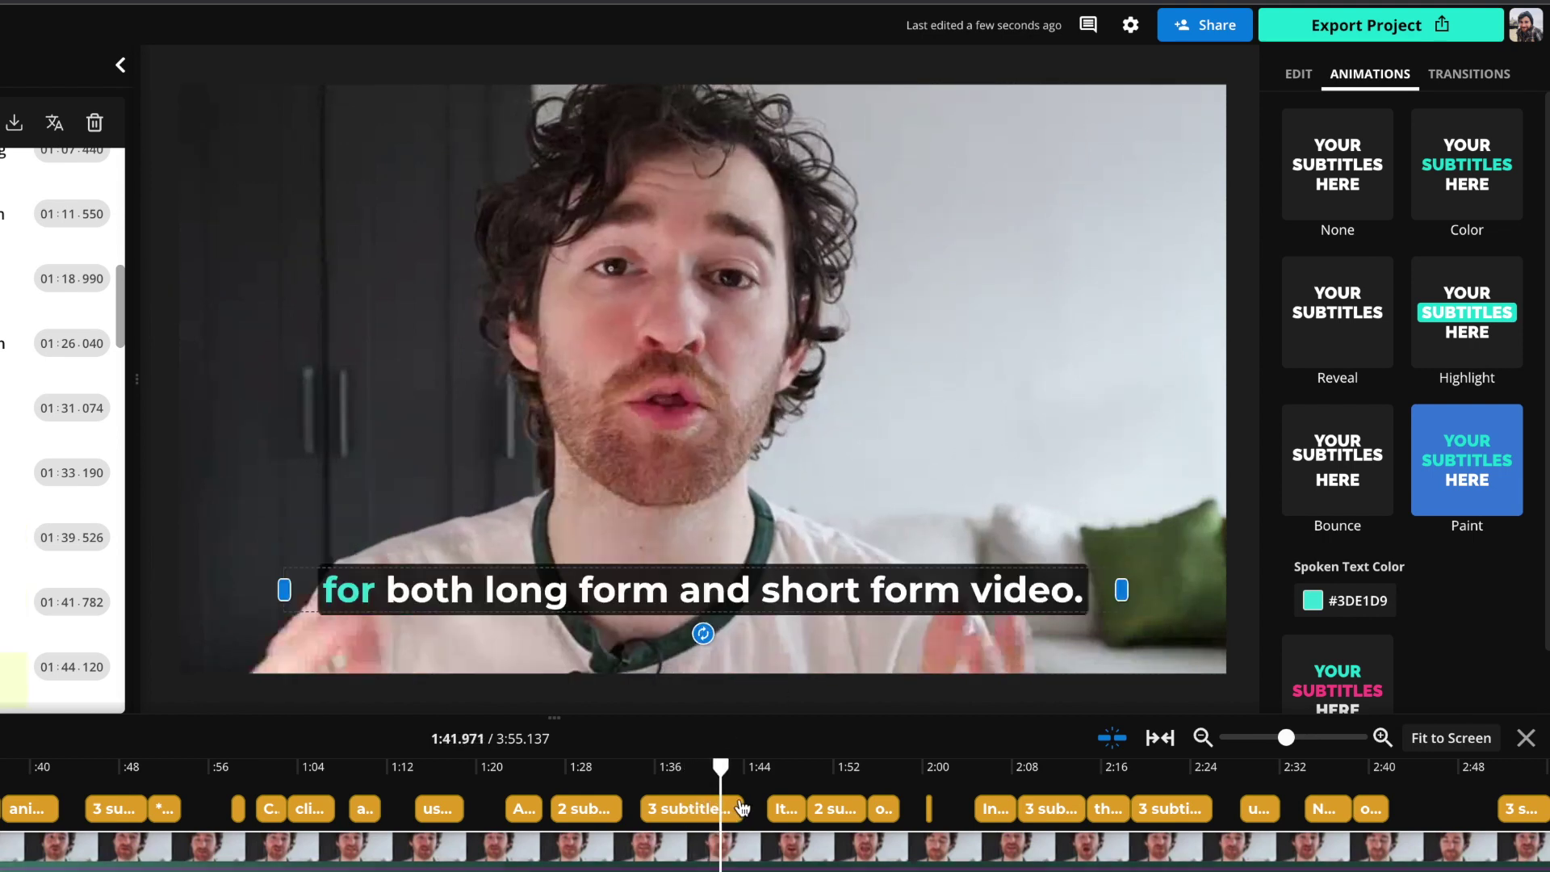
Inspect the Custom animation's colours, then switch the subtitles to the Reveal animation
scroll(1372, 484, down, 5)
click(1338, 243)
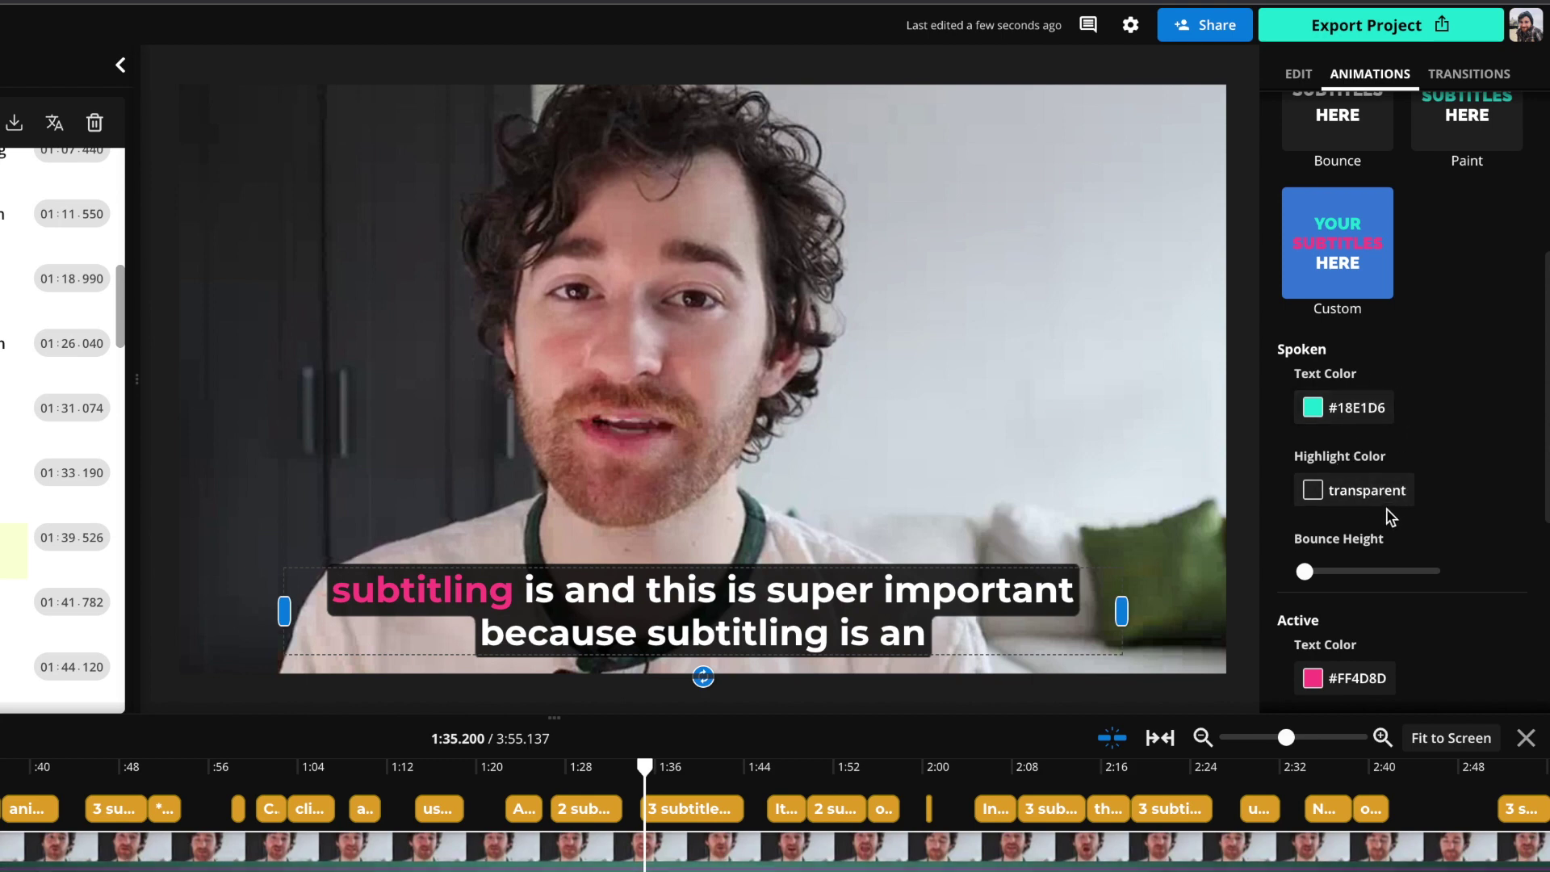
scroll(1397, 452, down, 2)
scroll(1362, 373, down, 2)
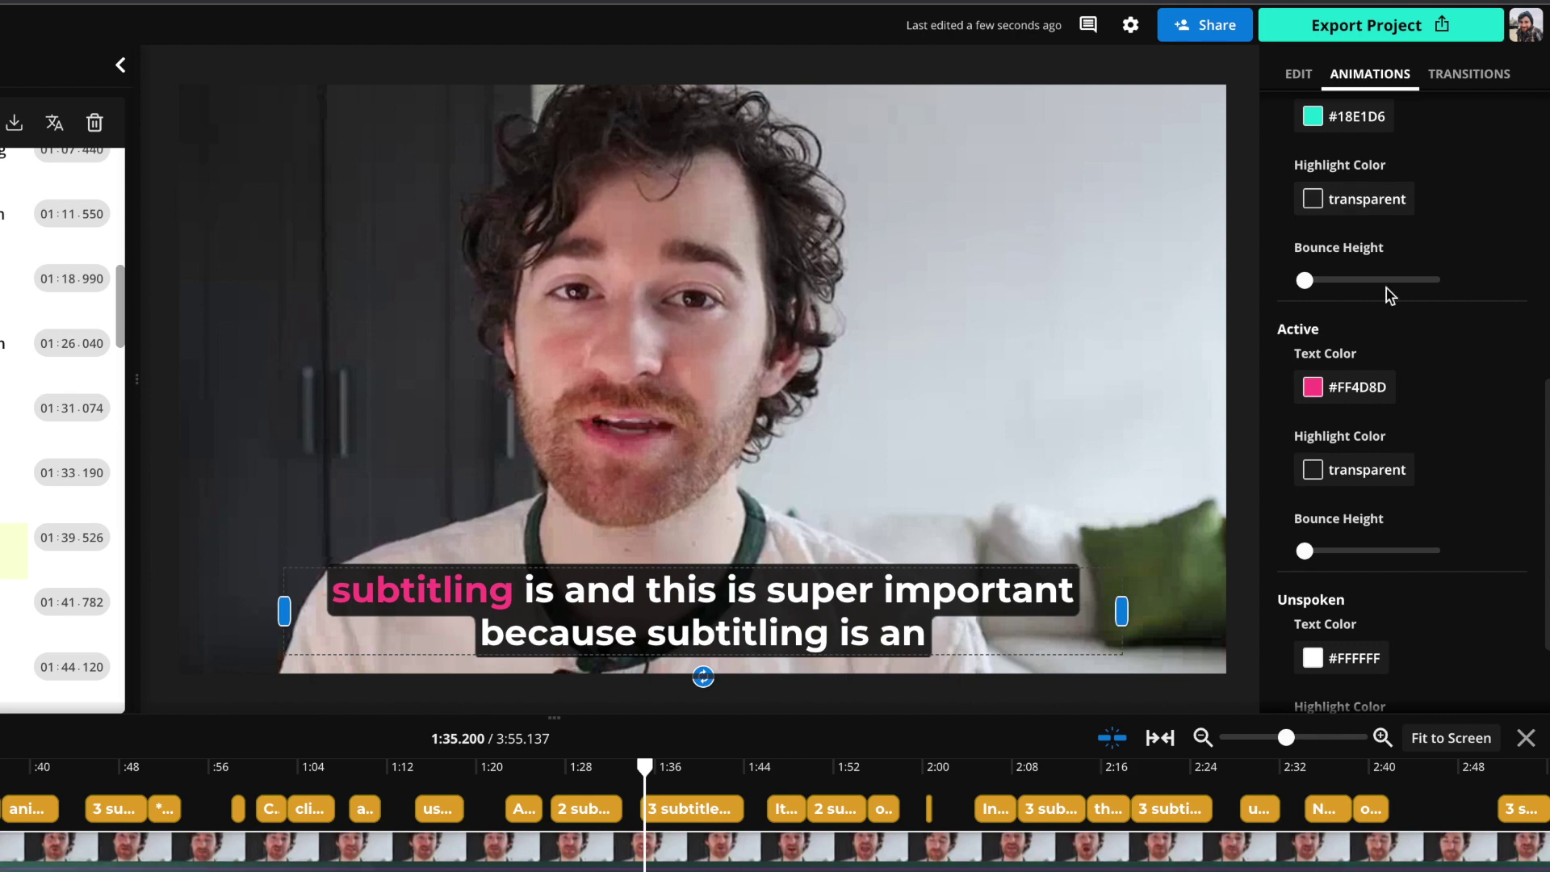
scroll(1437, 432, down, 1)
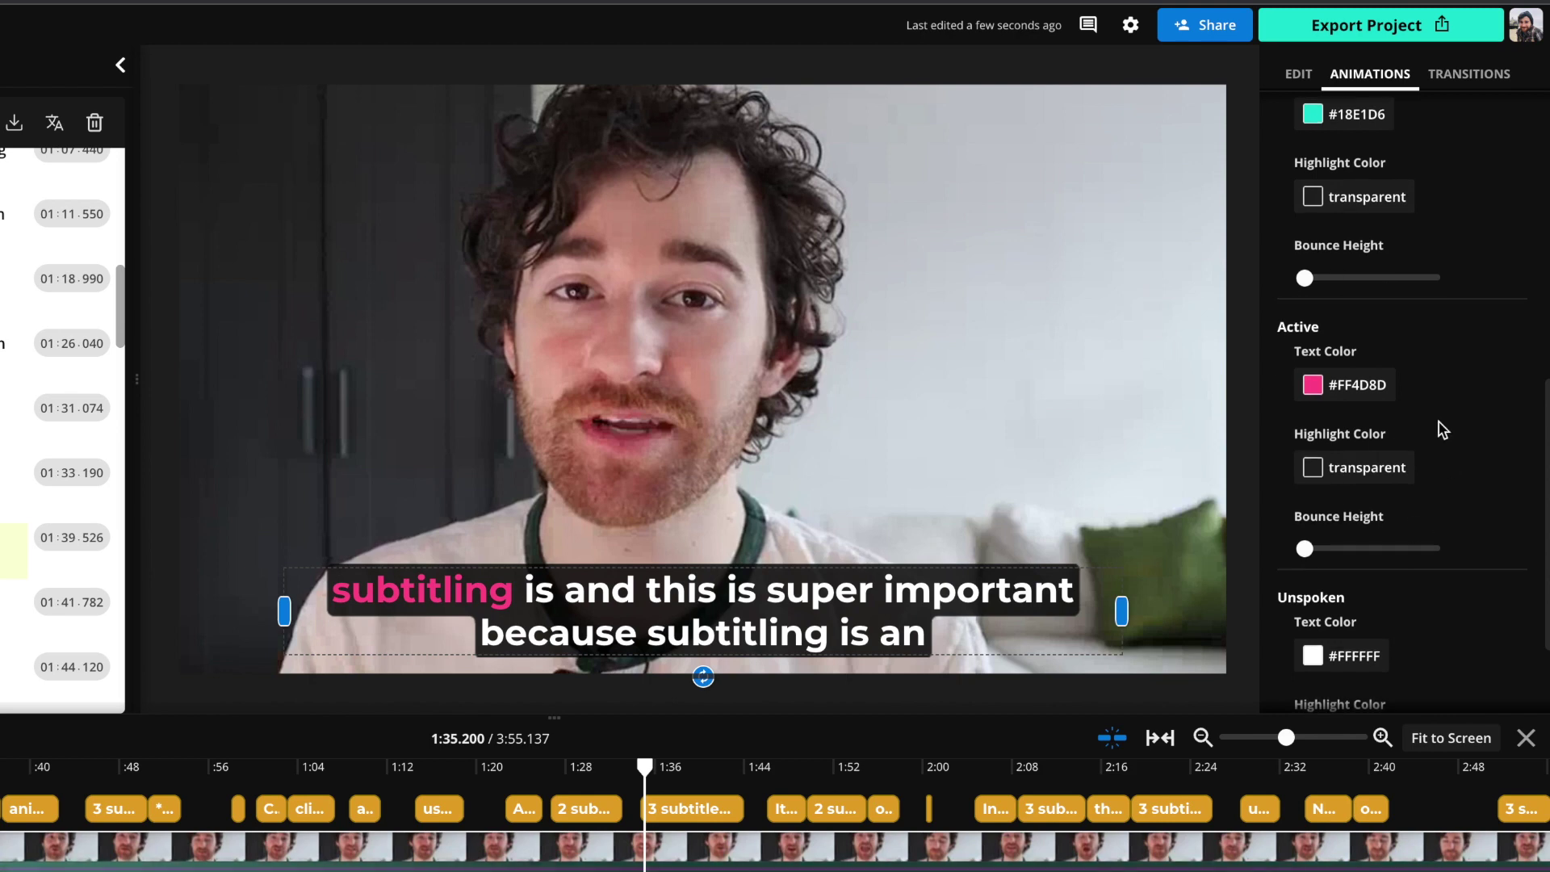
scroll(1390, 436, down, 1)
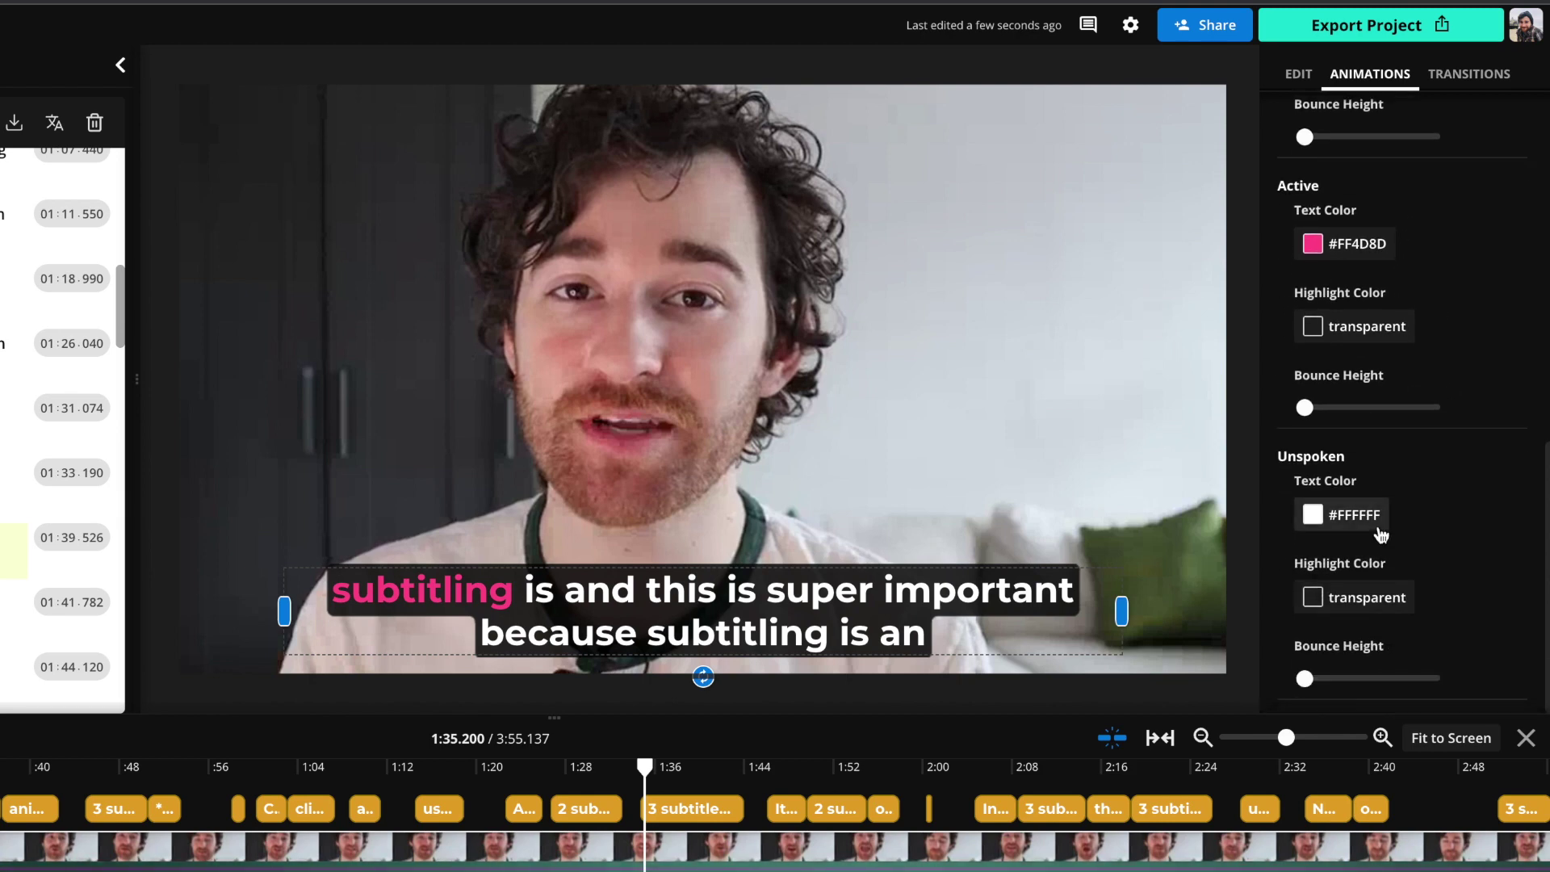
scroll(1377, 532, up, 1)
scroll(1382, 534, up, 3)
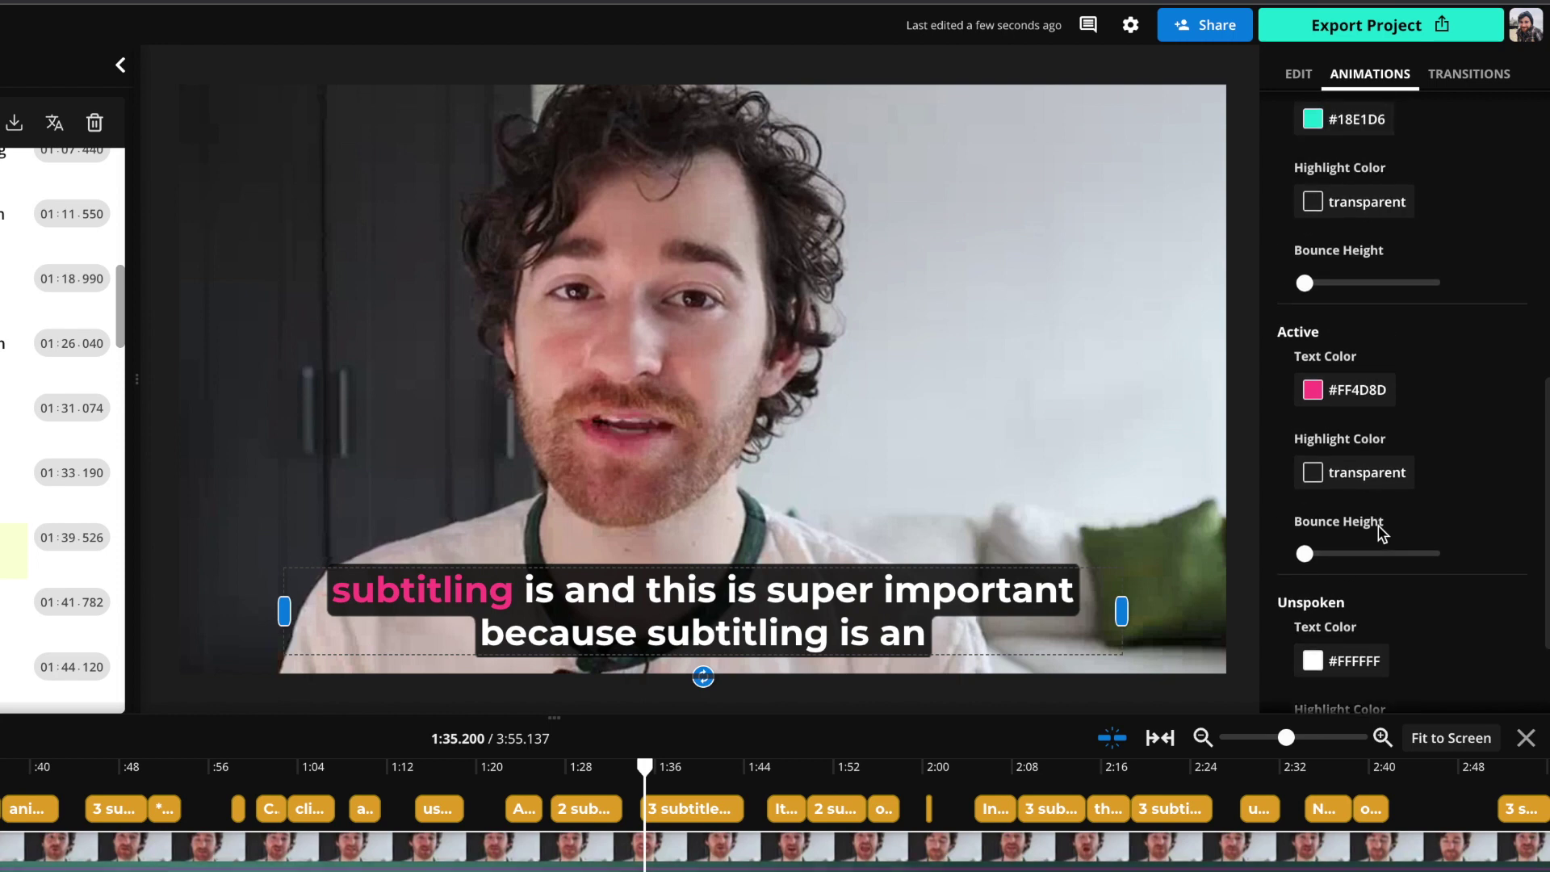
scroll(1382, 534, up, 6)
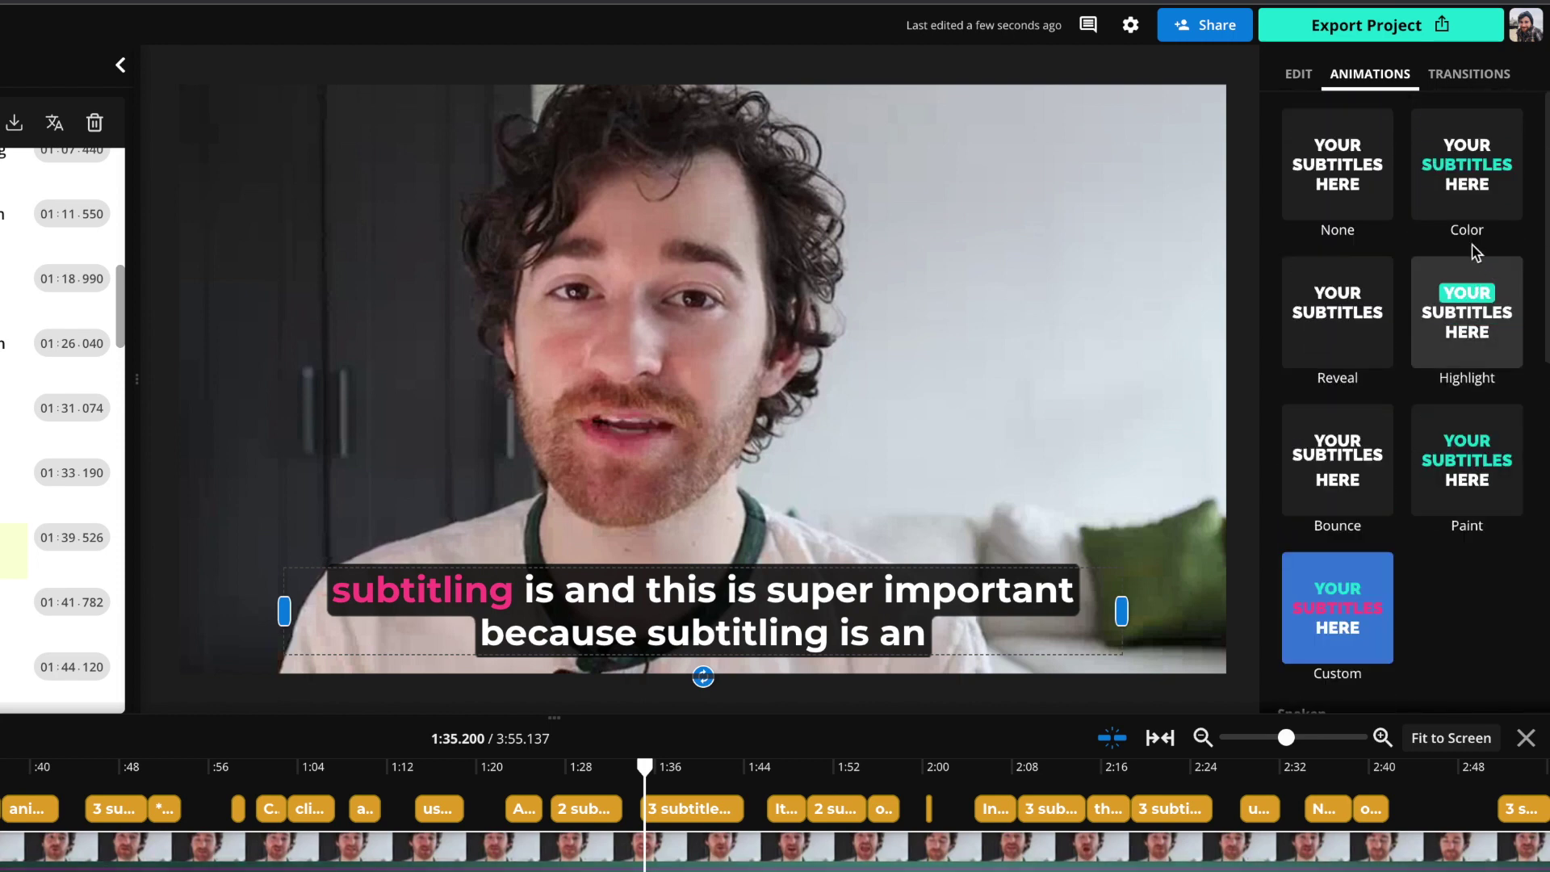
click(1369, 279)
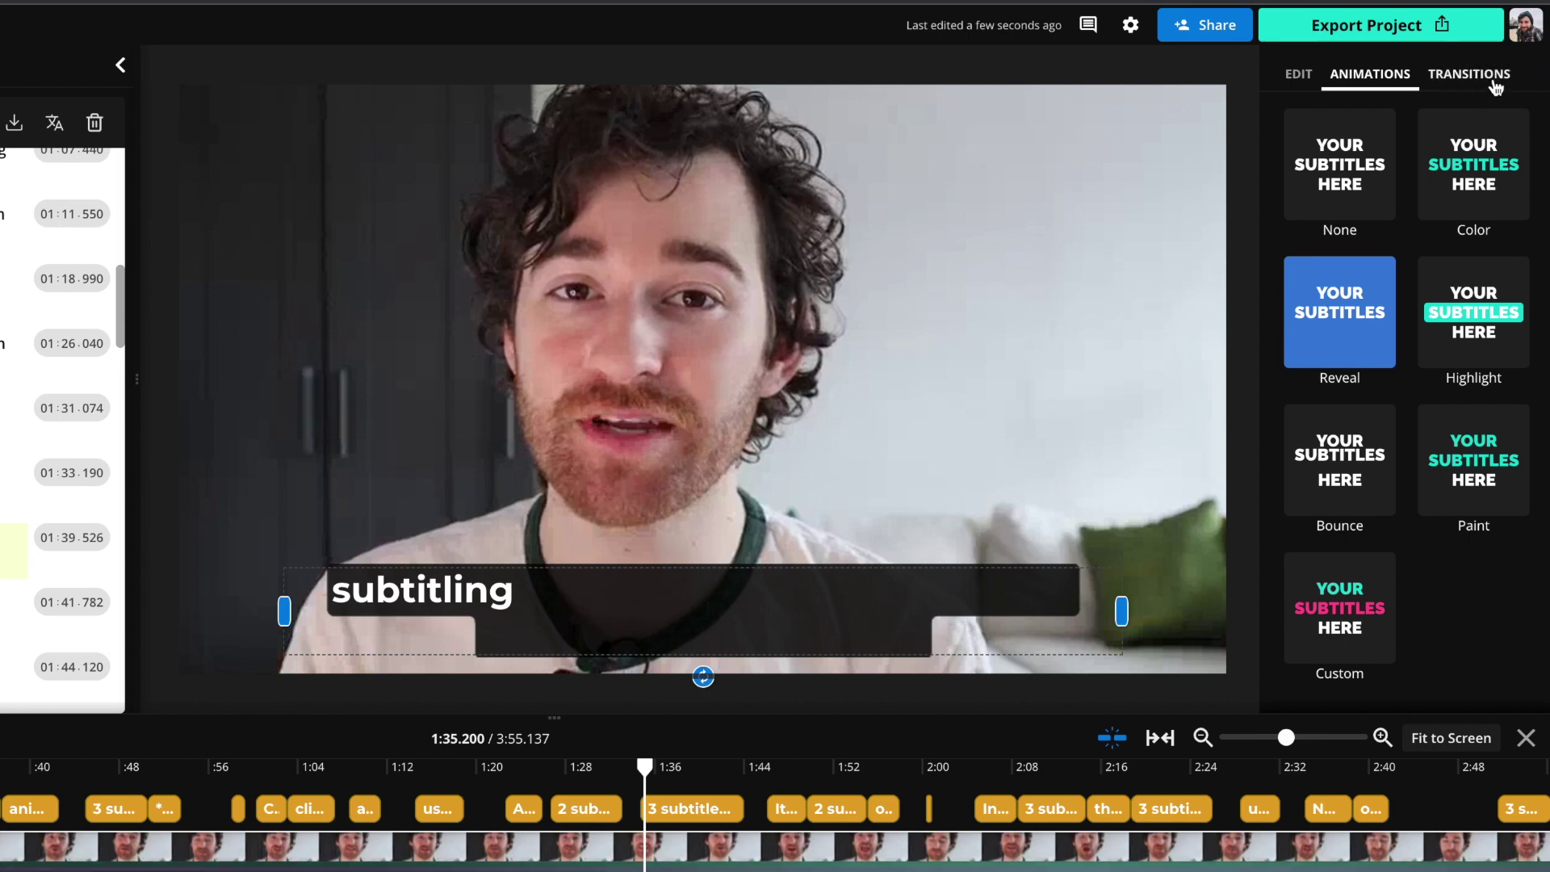
click(1483, 76)
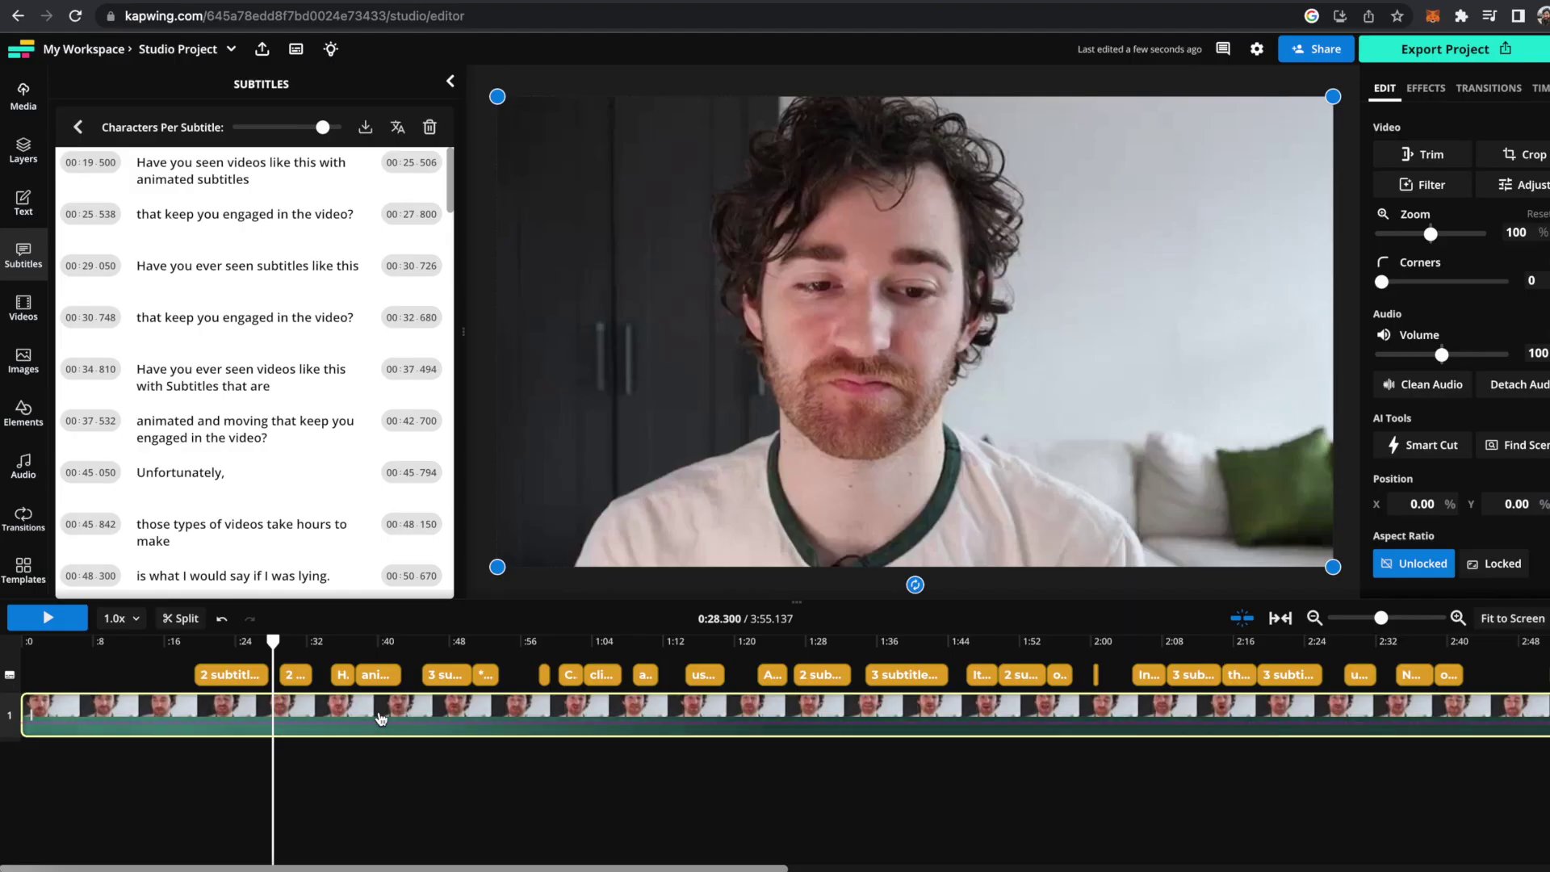
Split the video at 0:28.3, delete the first clip, and move the rest to 0:00
click(192, 621)
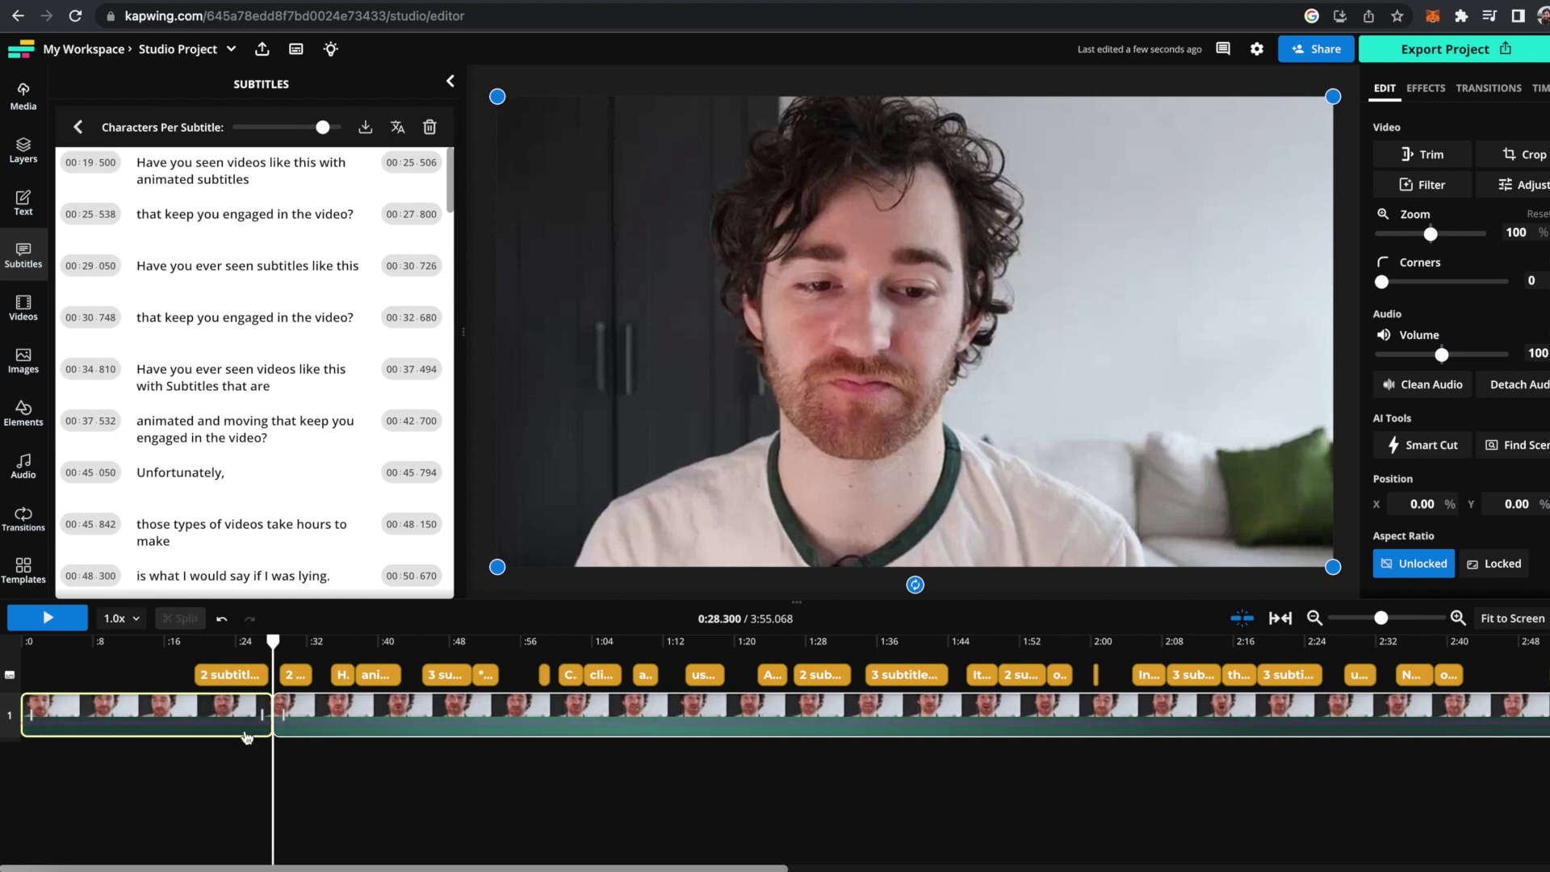
key(Delete)
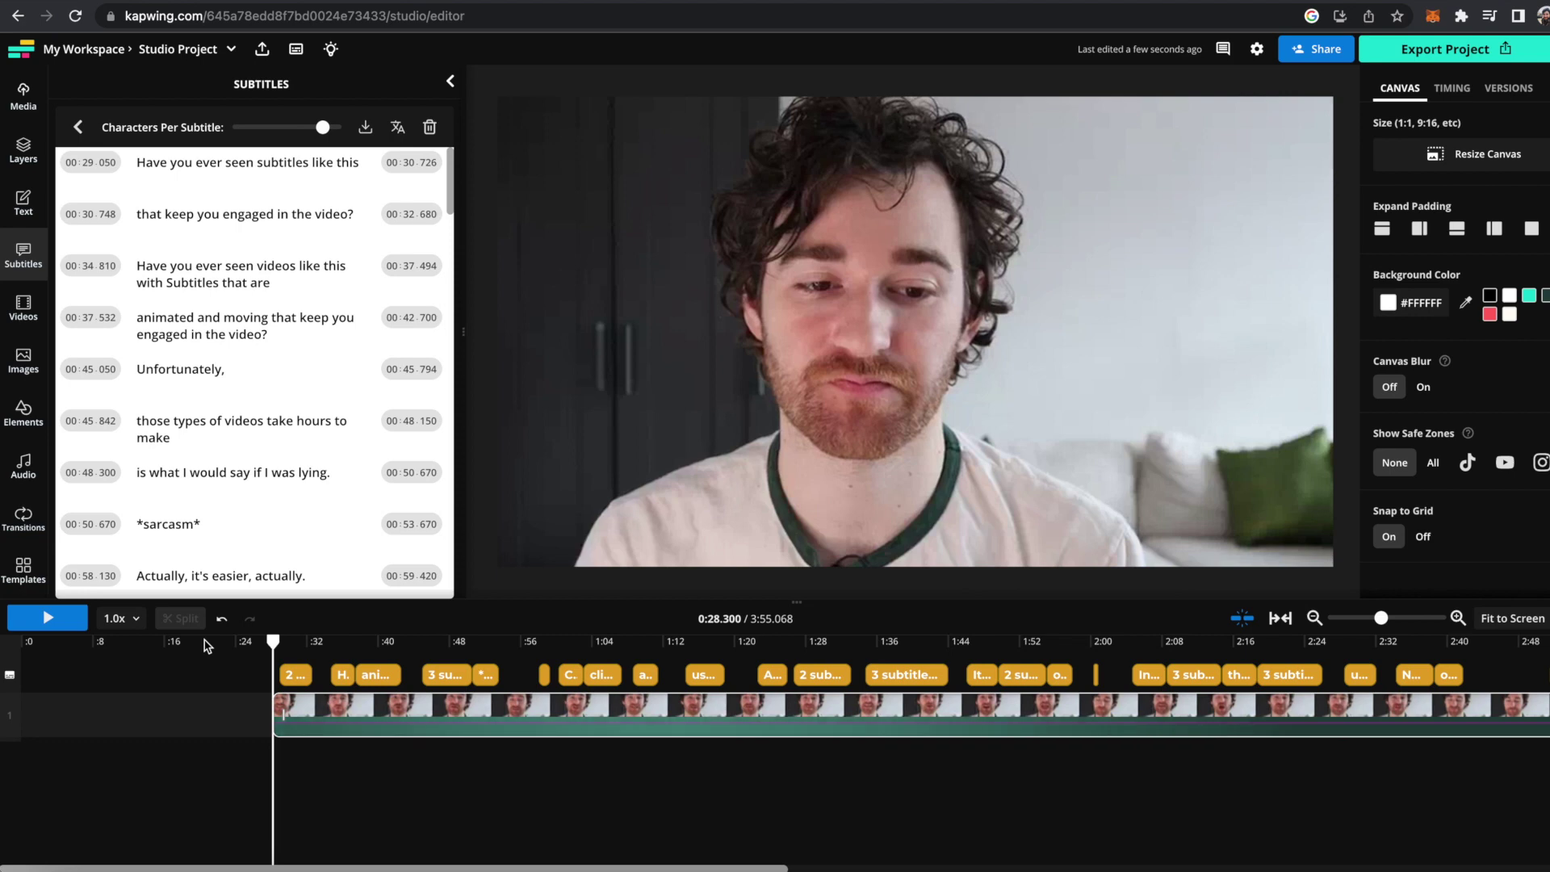
drag(432, 712, 191, 738)
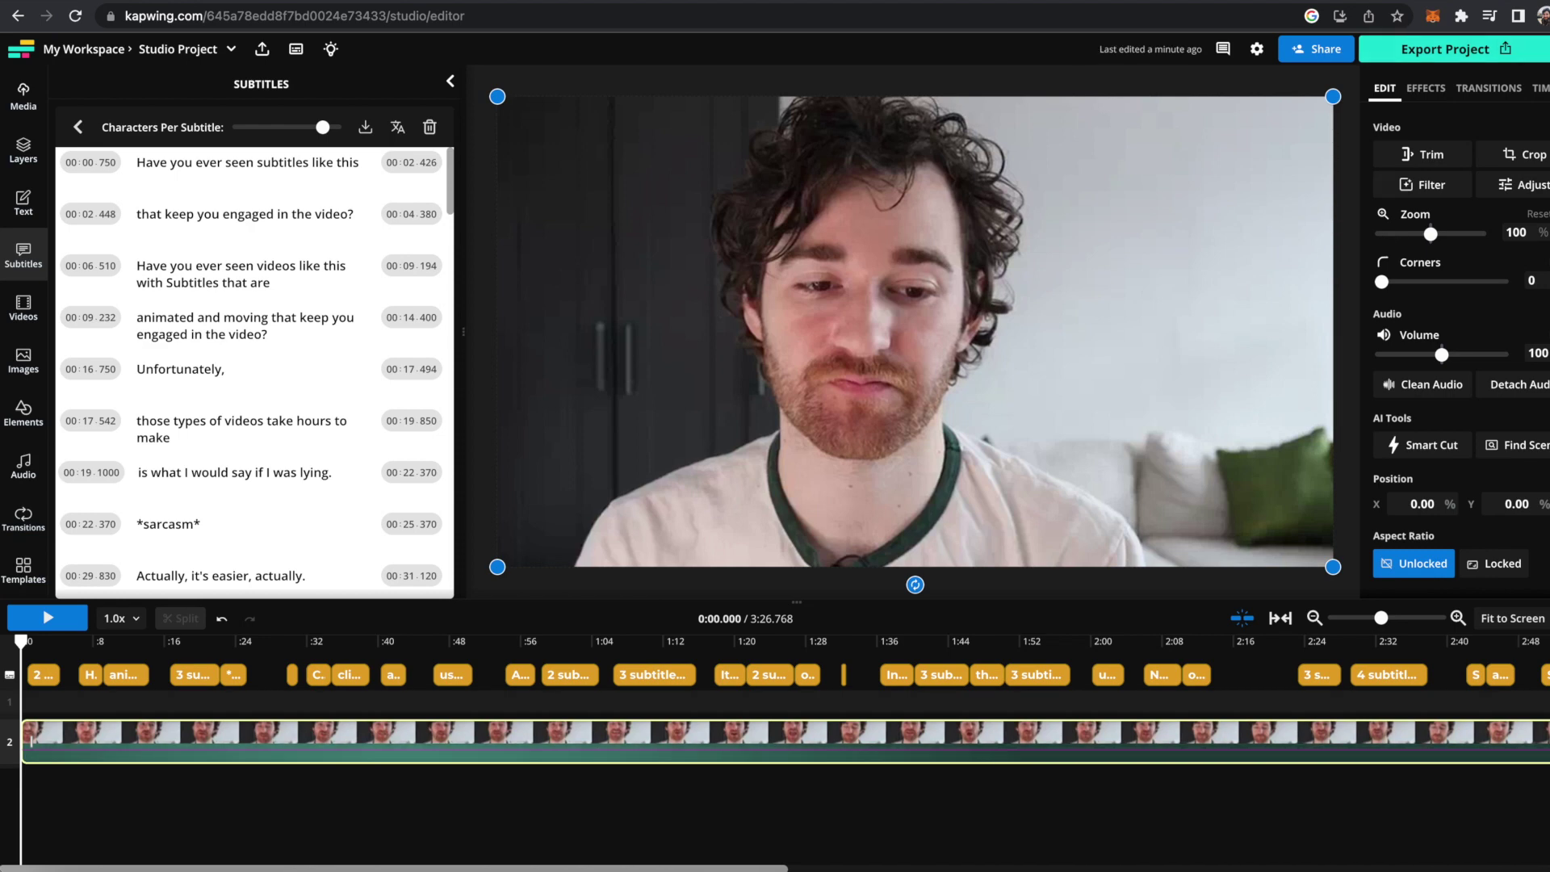
Export the project as an MP4 at Auto resolution and play the result
click(1474, 61)
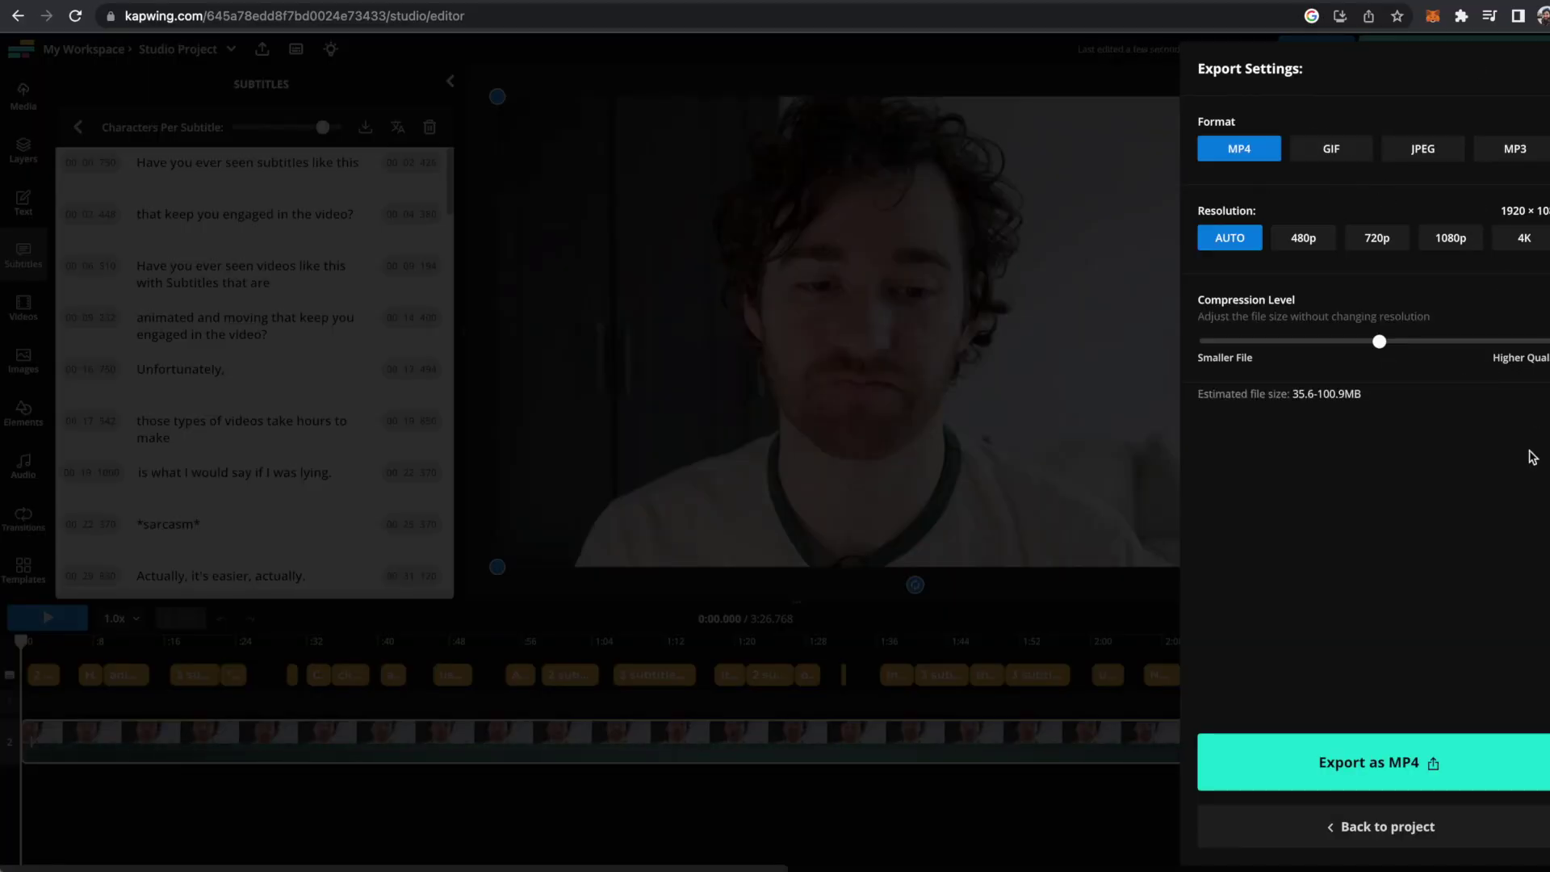
click(1391, 772)
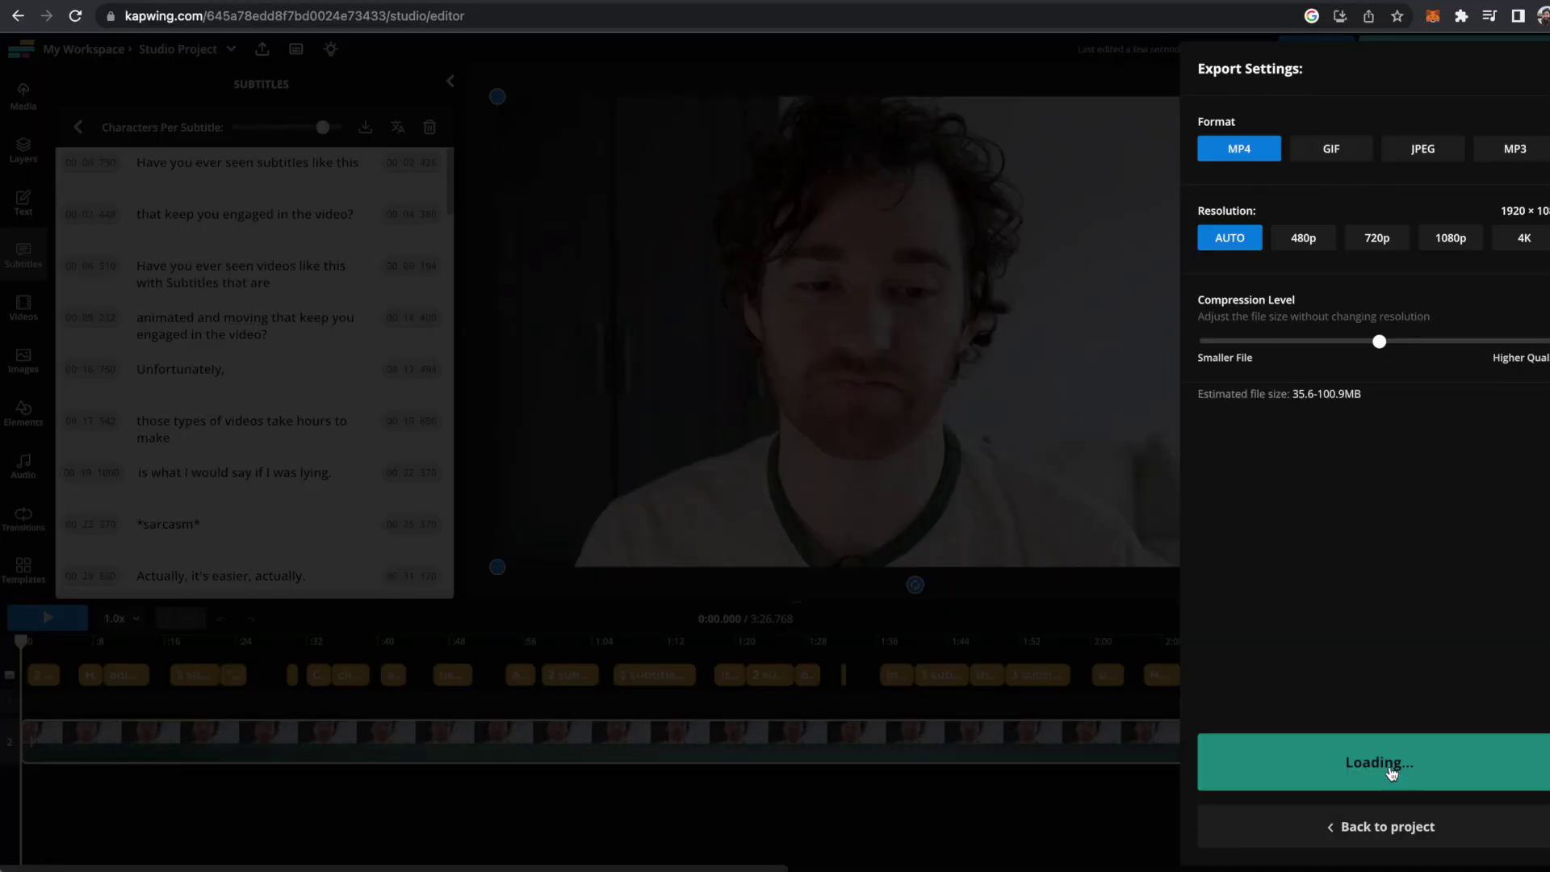
click(141, 699)
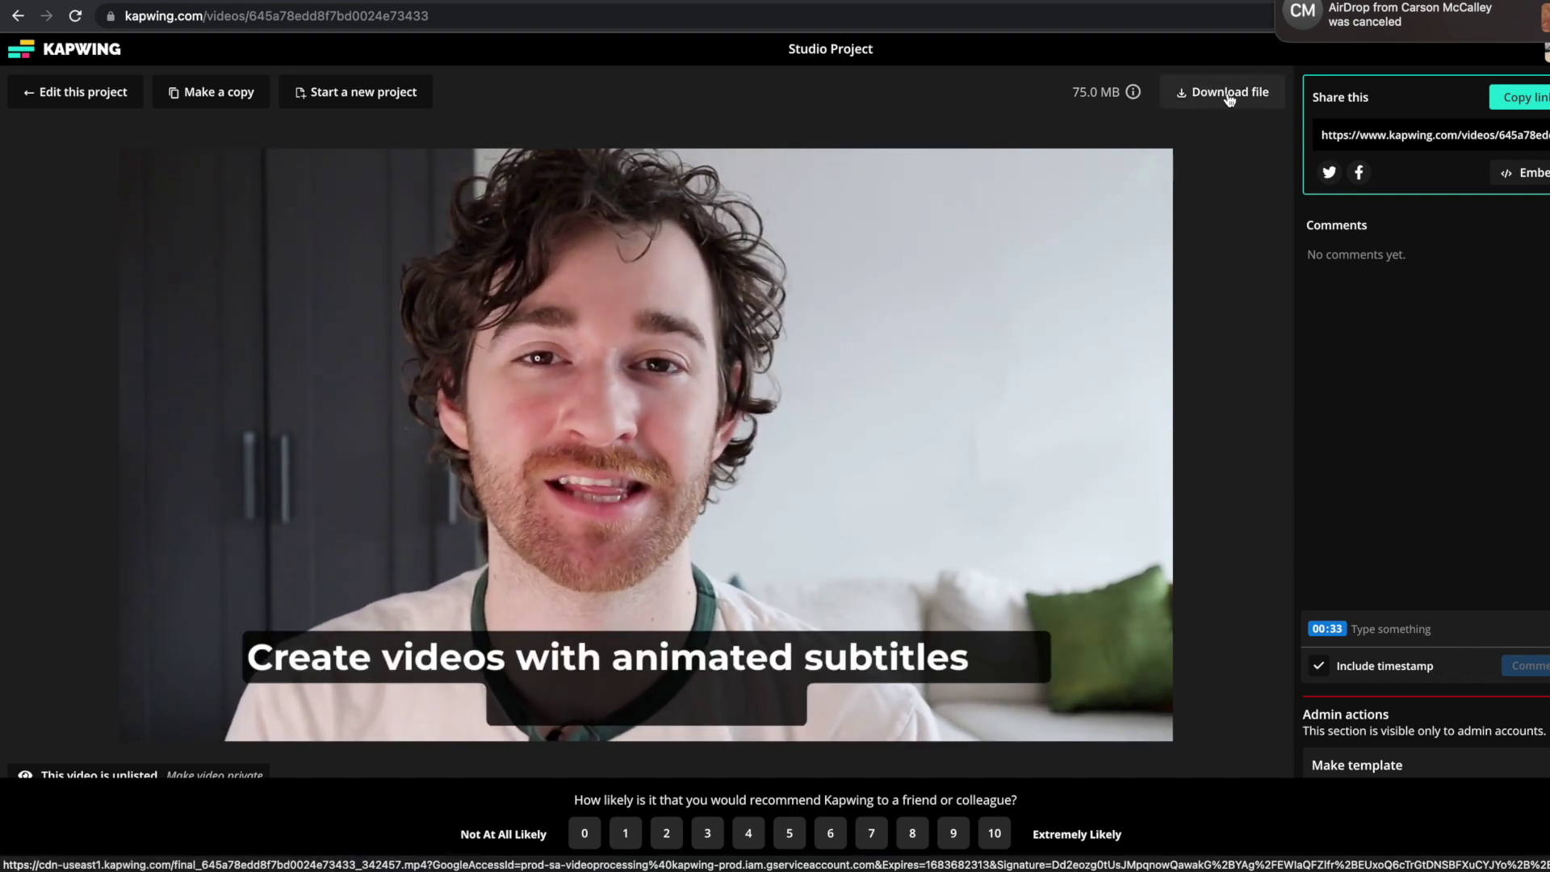
Download the exported Studio_Project MP4 file
click(1229, 96)
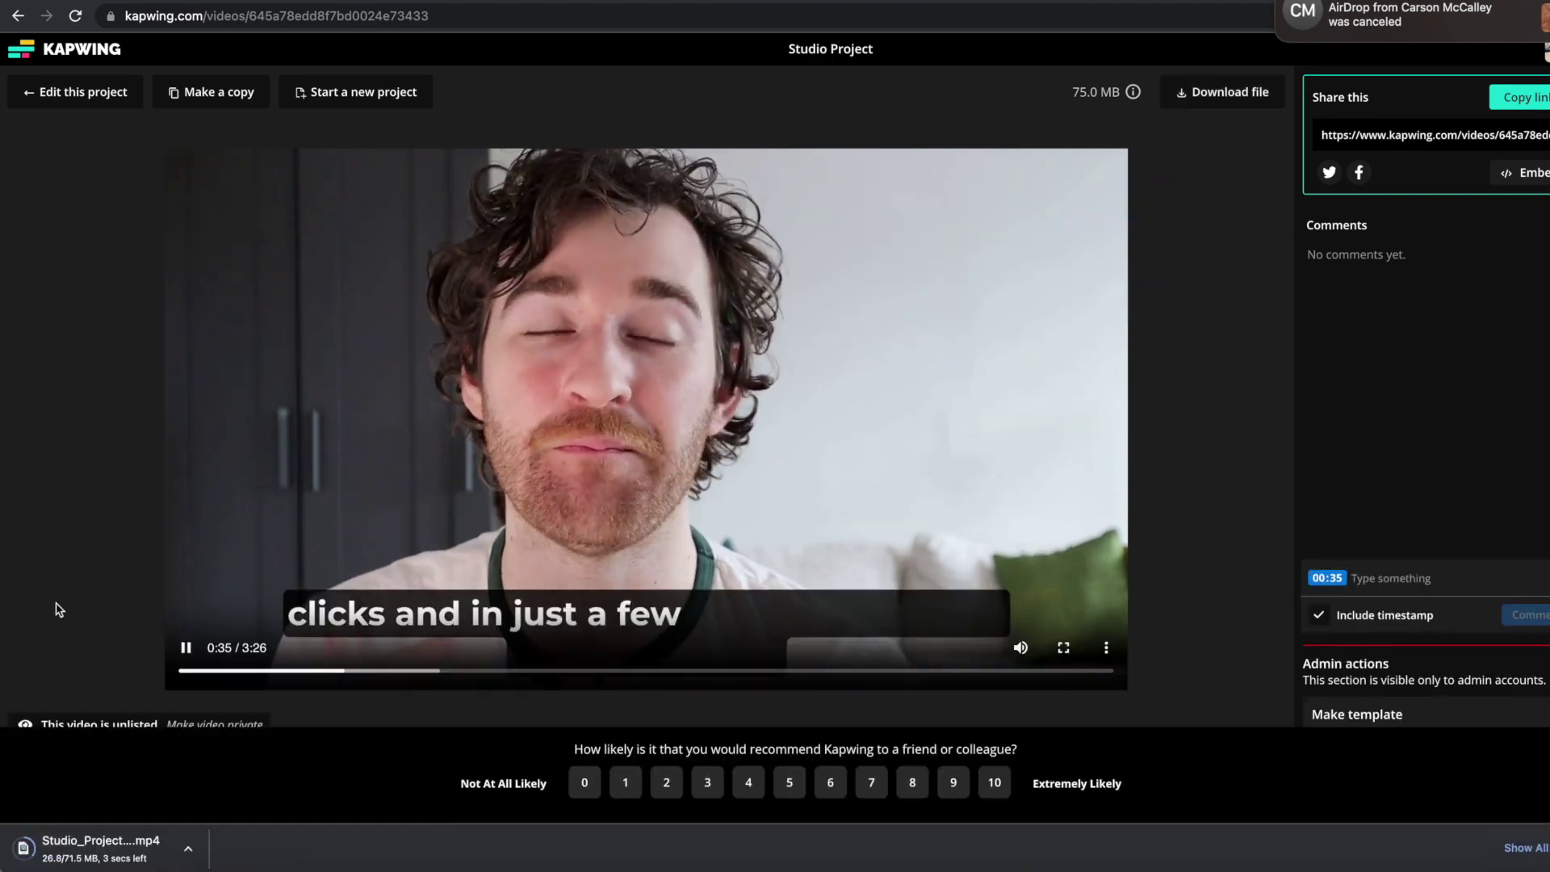